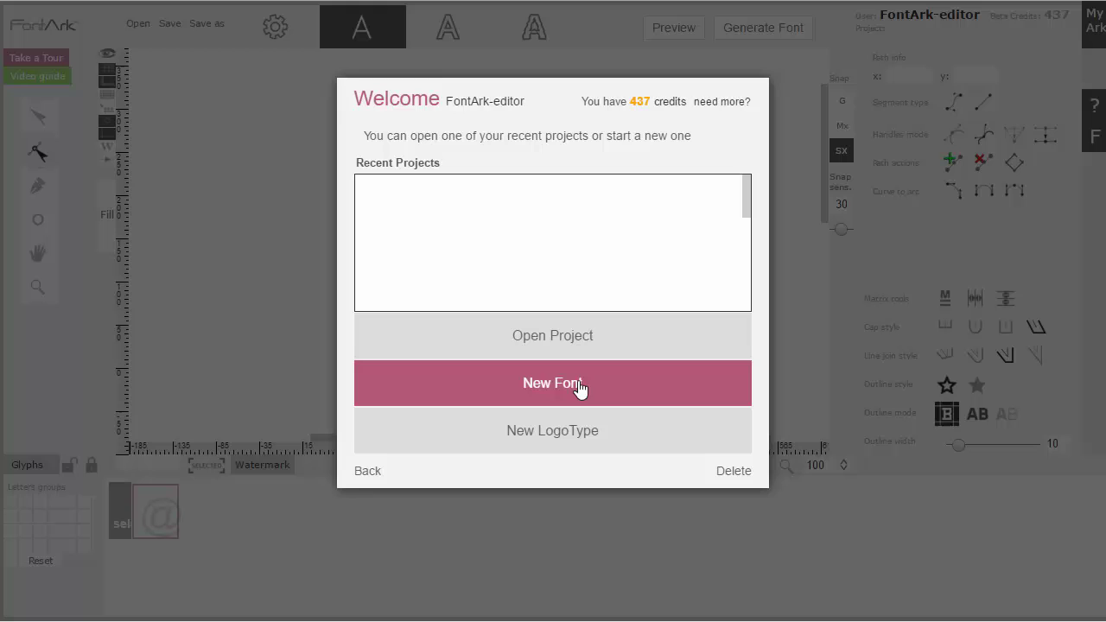
# - Choose New Font and pick the Basic round template from the template list
pyautogui.click(567, 390)
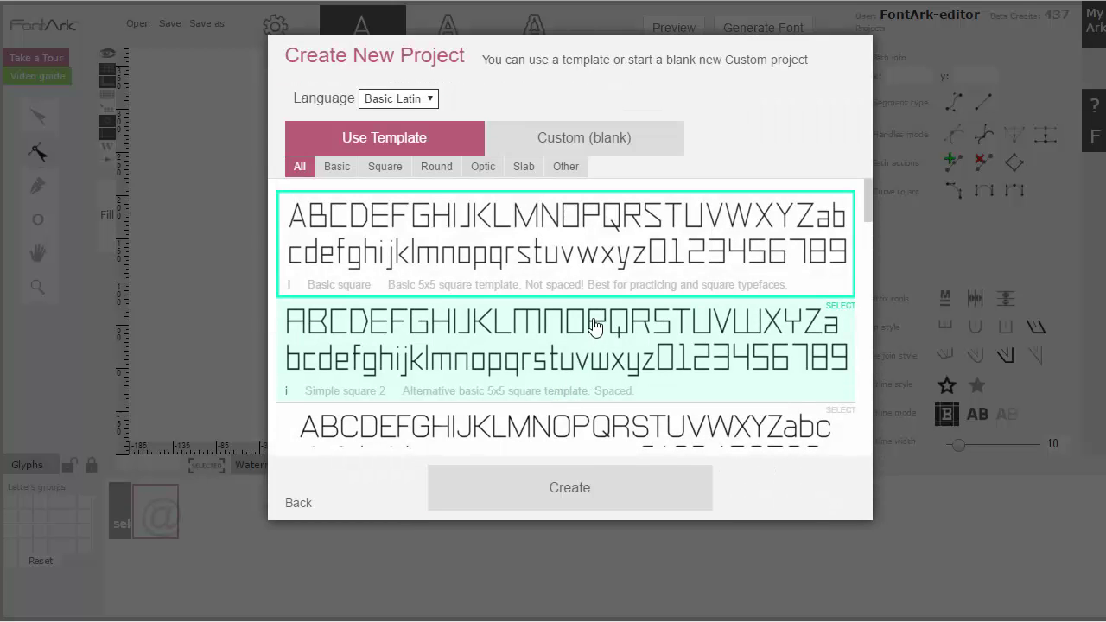
pyautogui.scroll(-5, 595, 325)
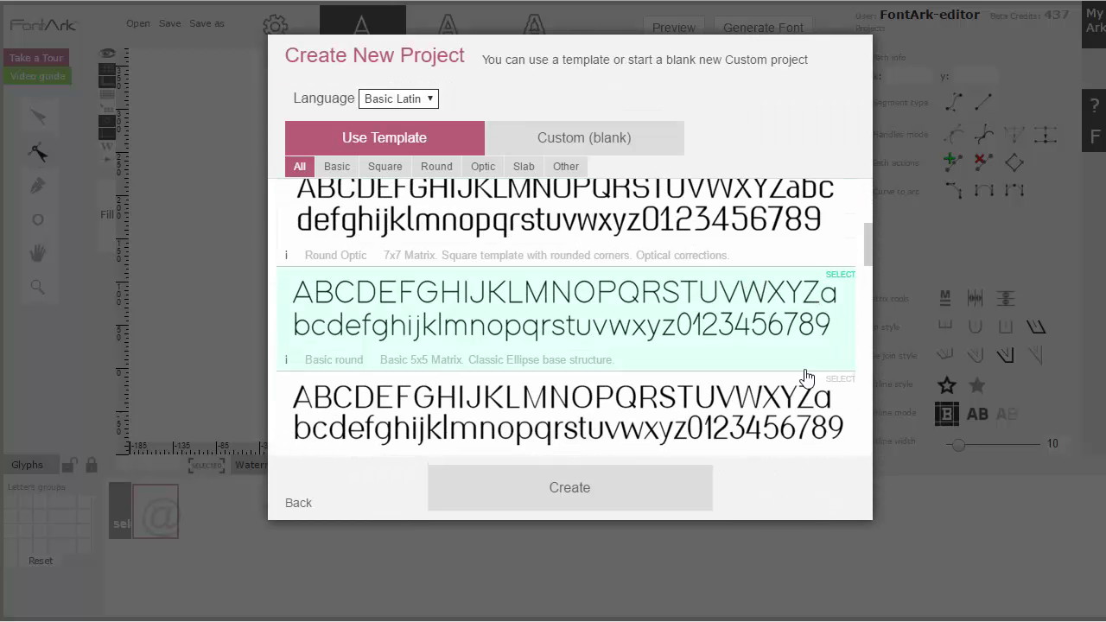
pyautogui.click(568, 324)
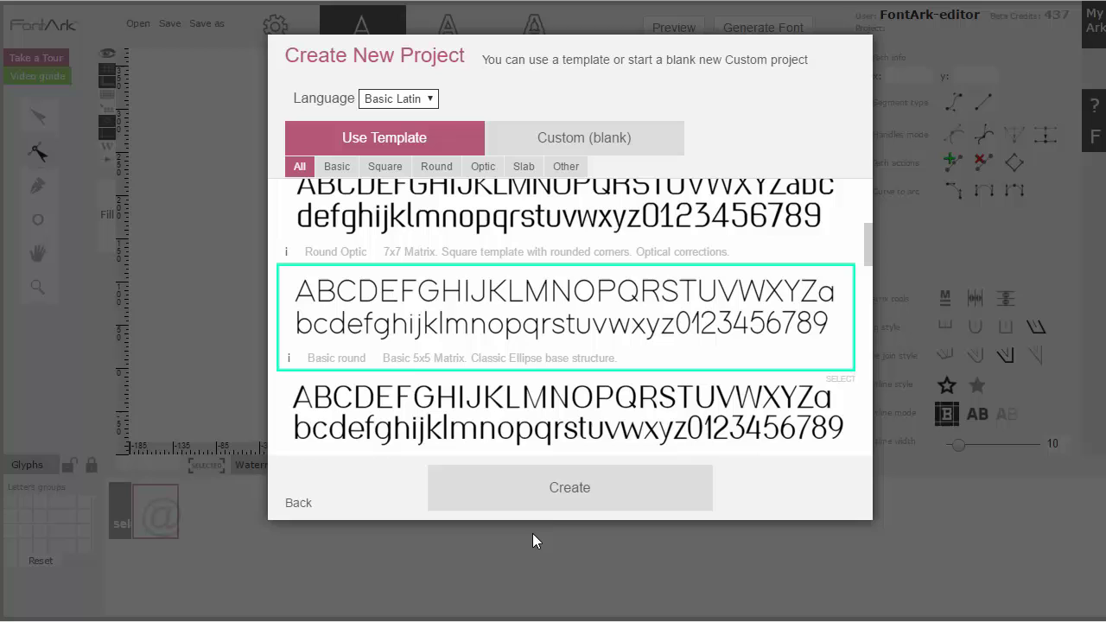
# - Create the Basic round project and view the F and I glyphs
pyautogui.click(512, 502)
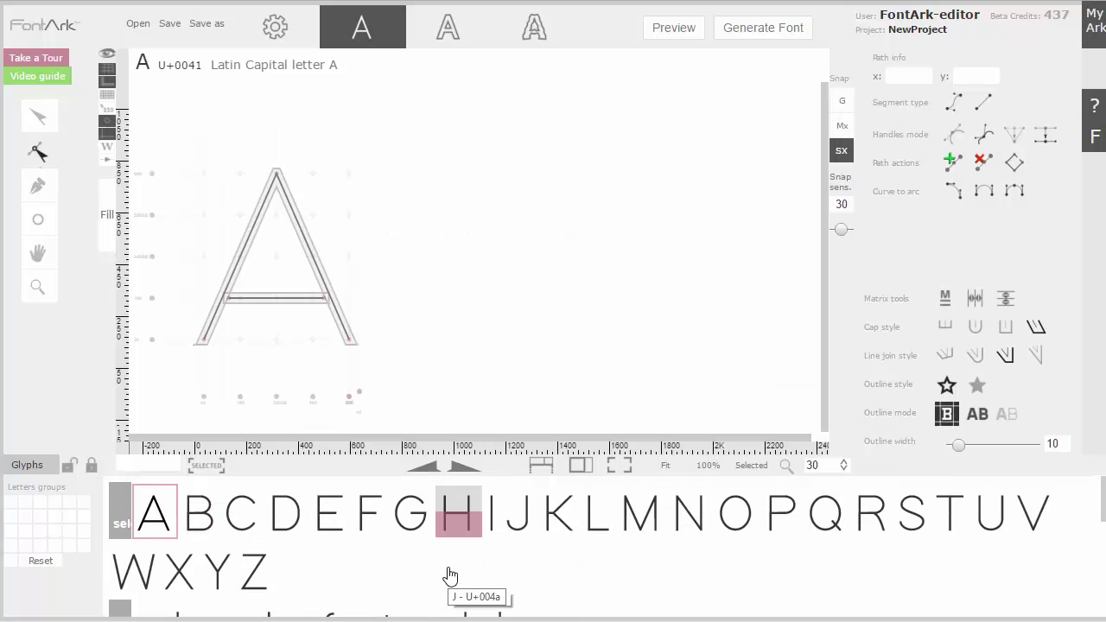
pyautogui.click(366, 529)
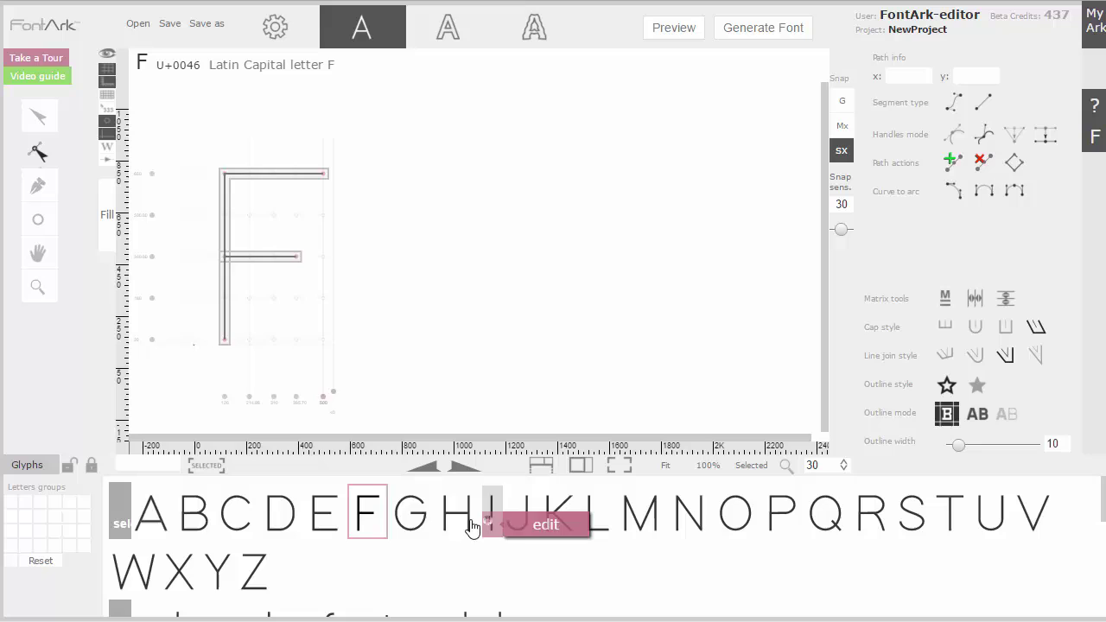
pyautogui.click(482, 524)
# - Look over glyphs L, M and N, ending with capital H open for editing
pyautogui.click(592, 523)
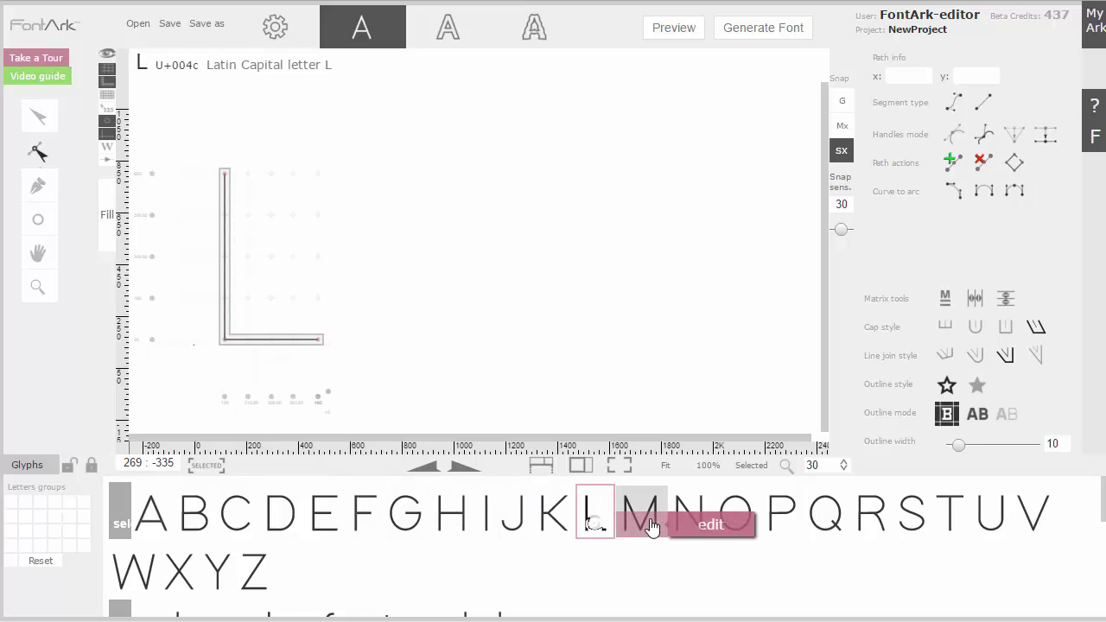
pyautogui.click(652, 527)
pyautogui.click(661, 546)
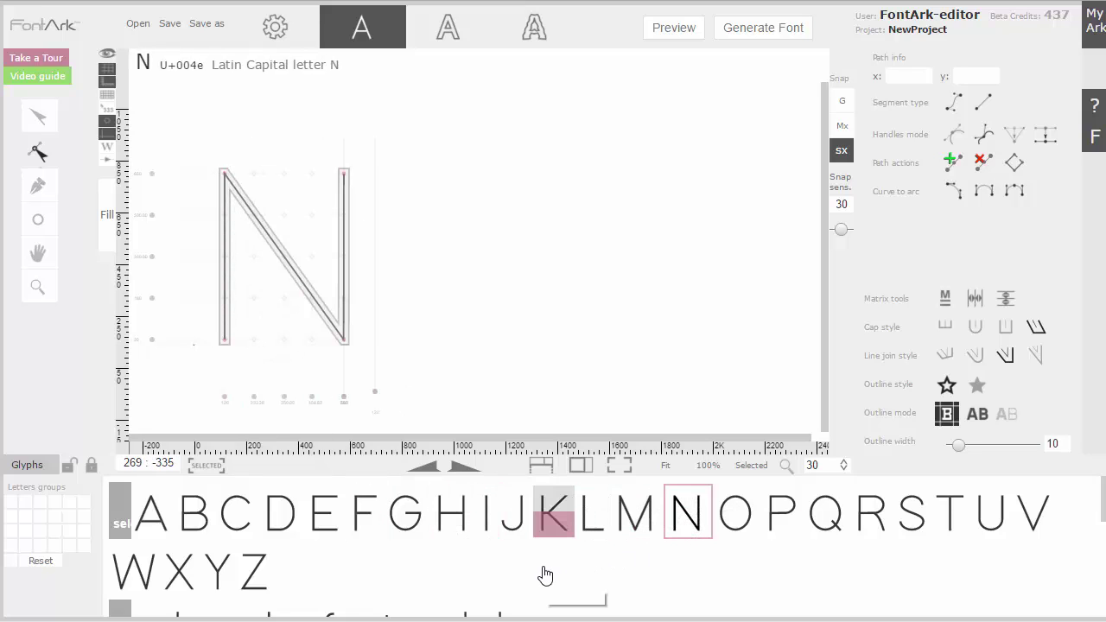
pyautogui.scroll(-5, 538, 583)
pyautogui.scroll(5, 493, 562)
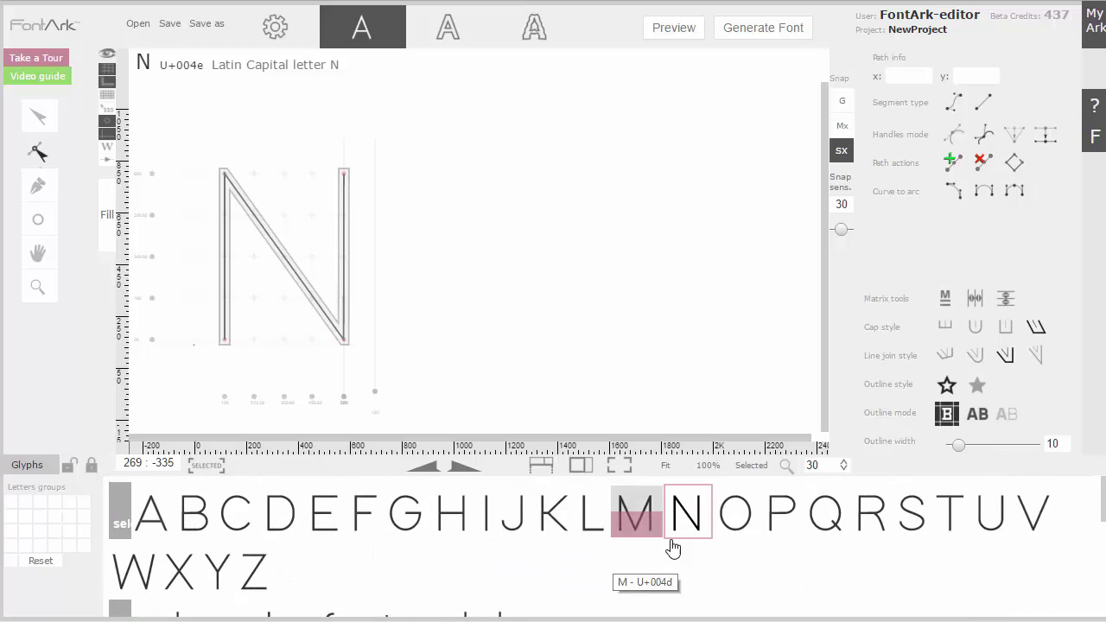
pyautogui.click(448, 533)
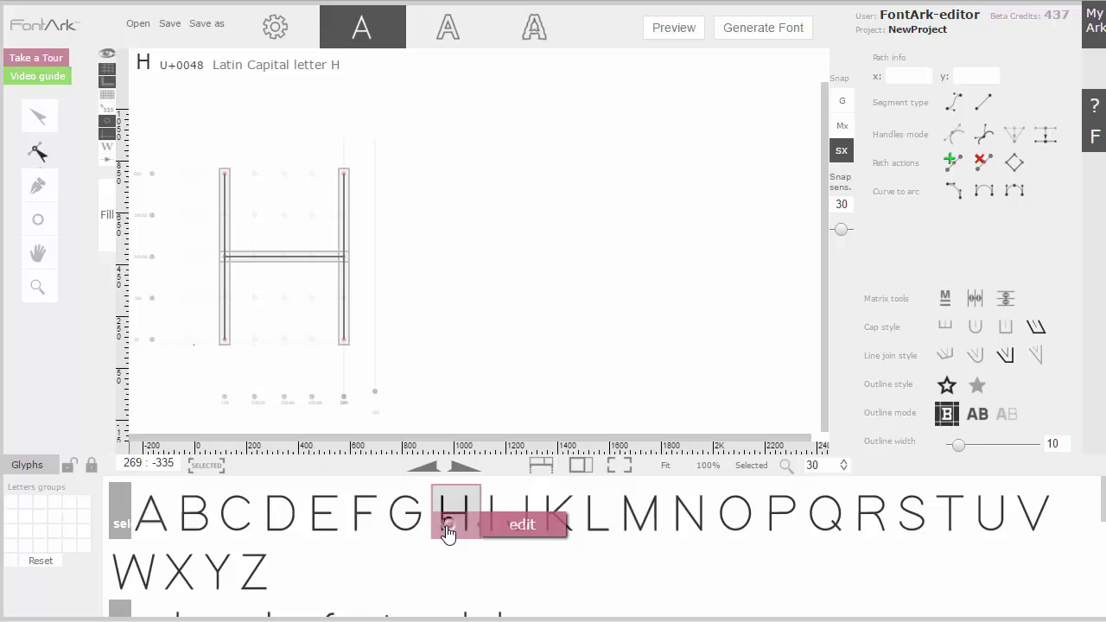
# - Match the matrices of all 26 uppercase letters, then check I, J and K
pyautogui.click(117, 518)
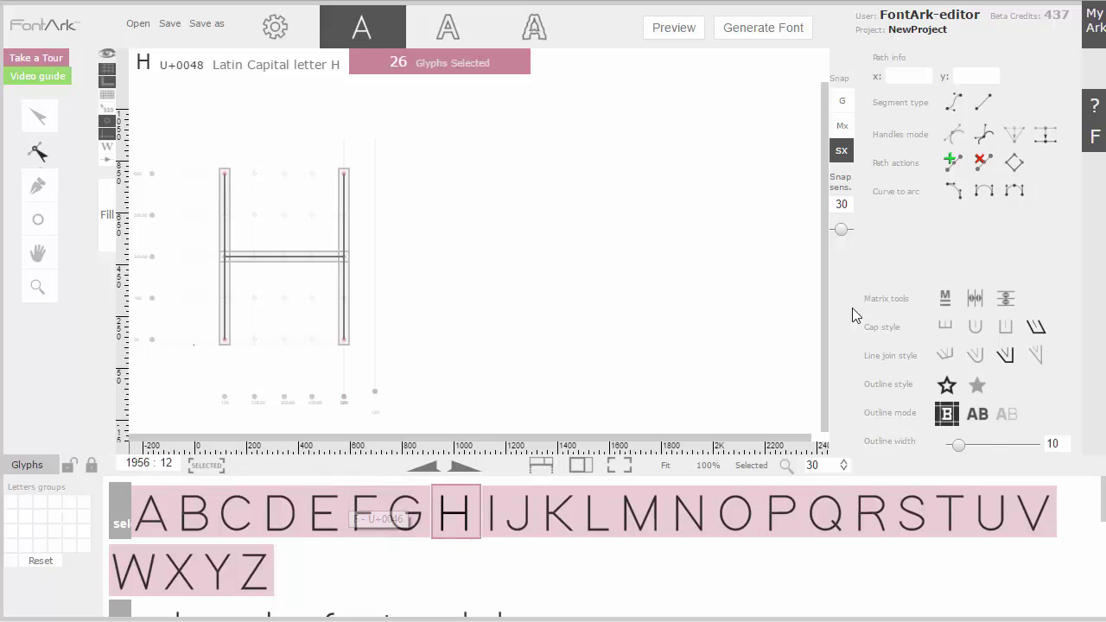
pyautogui.click(945, 299)
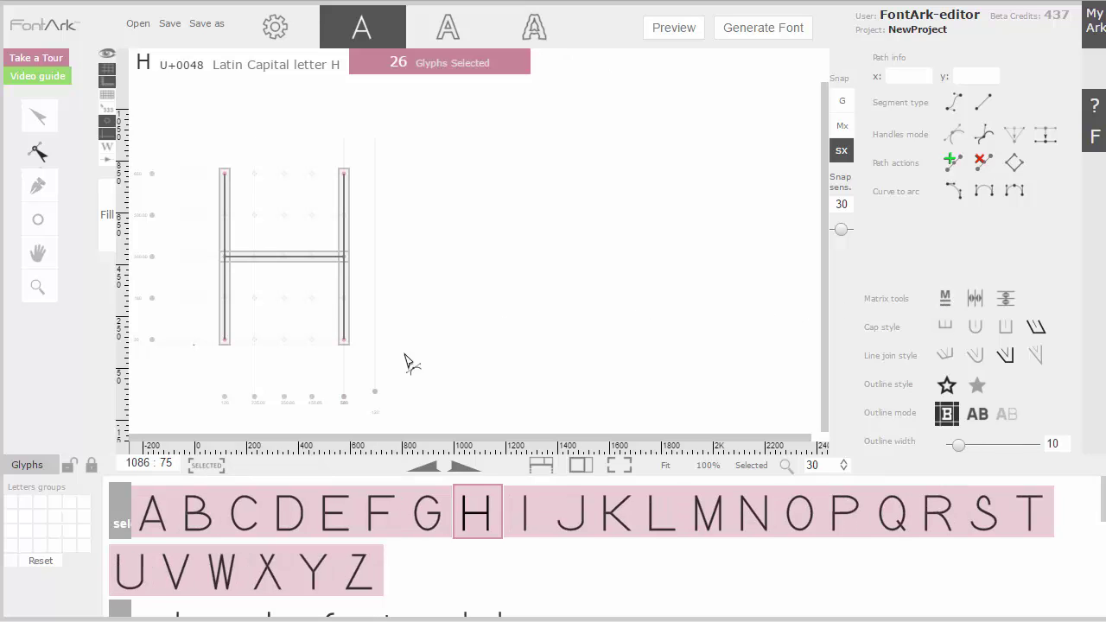
pyautogui.click(516, 529)
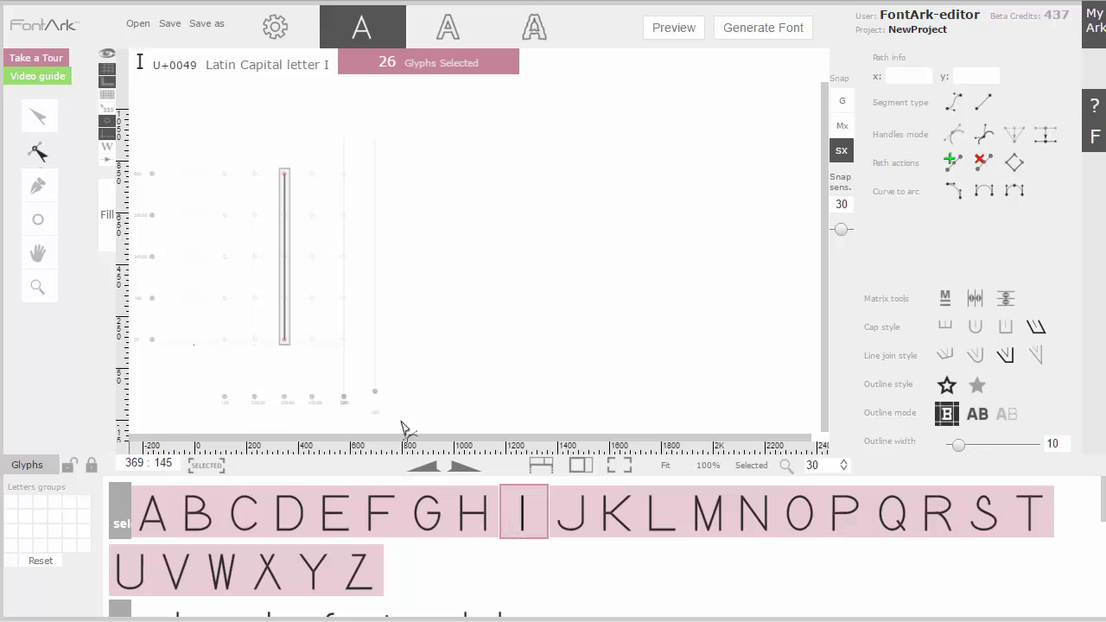
pyautogui.click(567, 522)
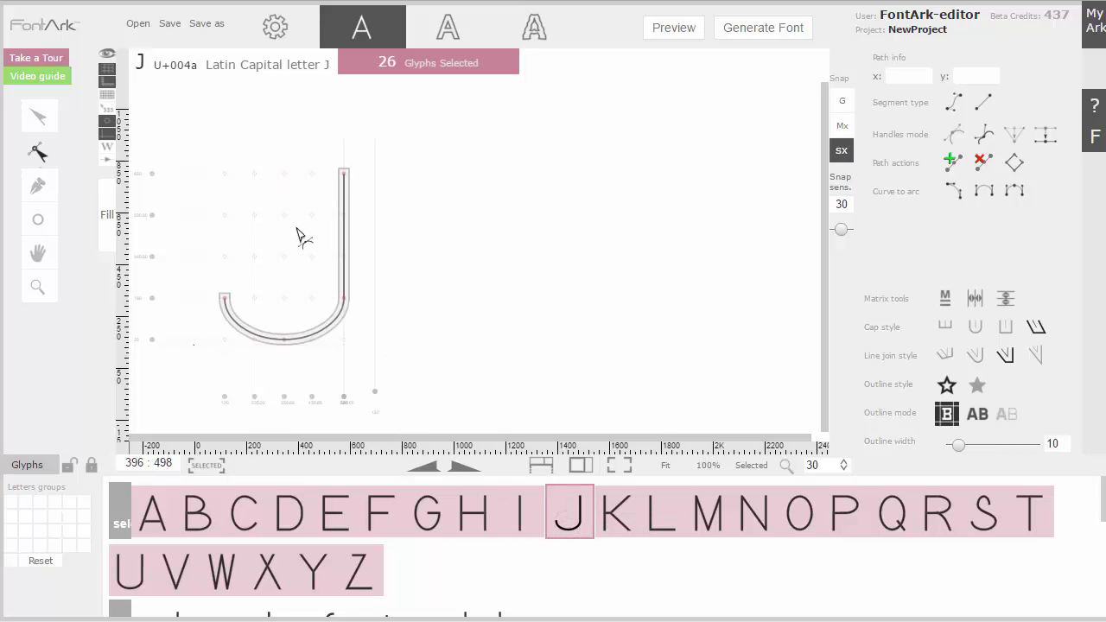
pyautogui.click(615, 517)
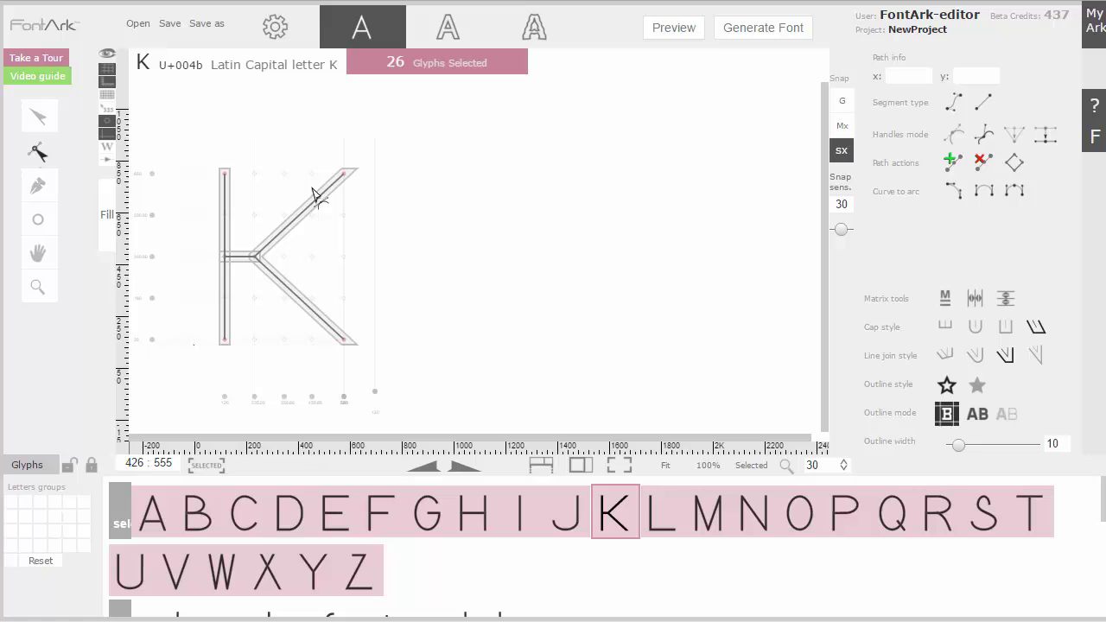
# - Review capital C at 100% zoom, then capitals B, E and J
pyautogui.click(243, 519)
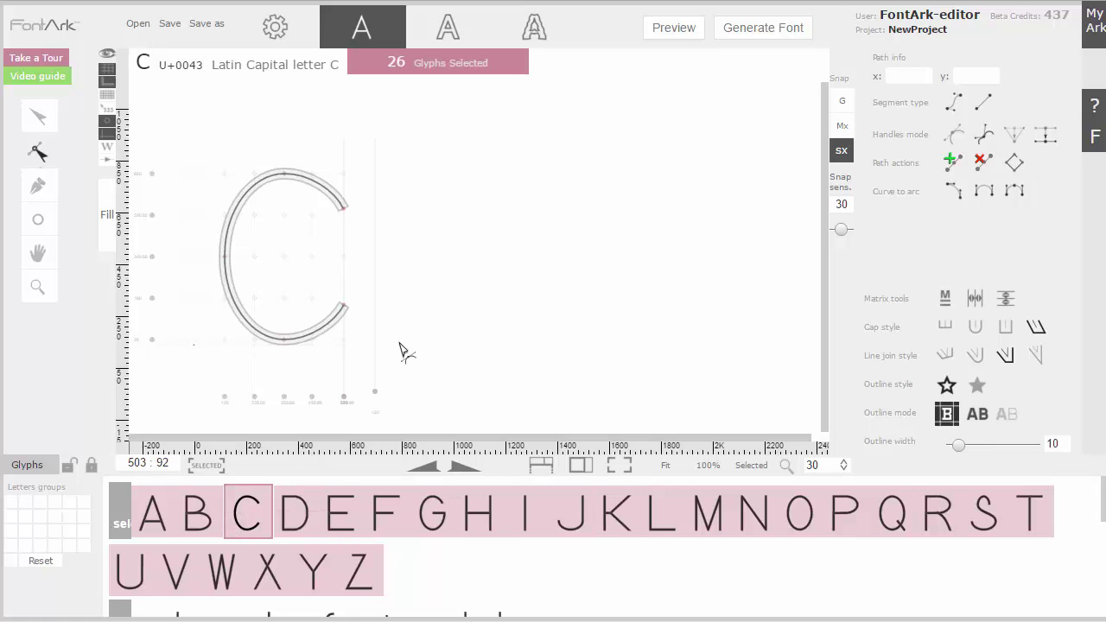
pyautogui.click(708, 465)
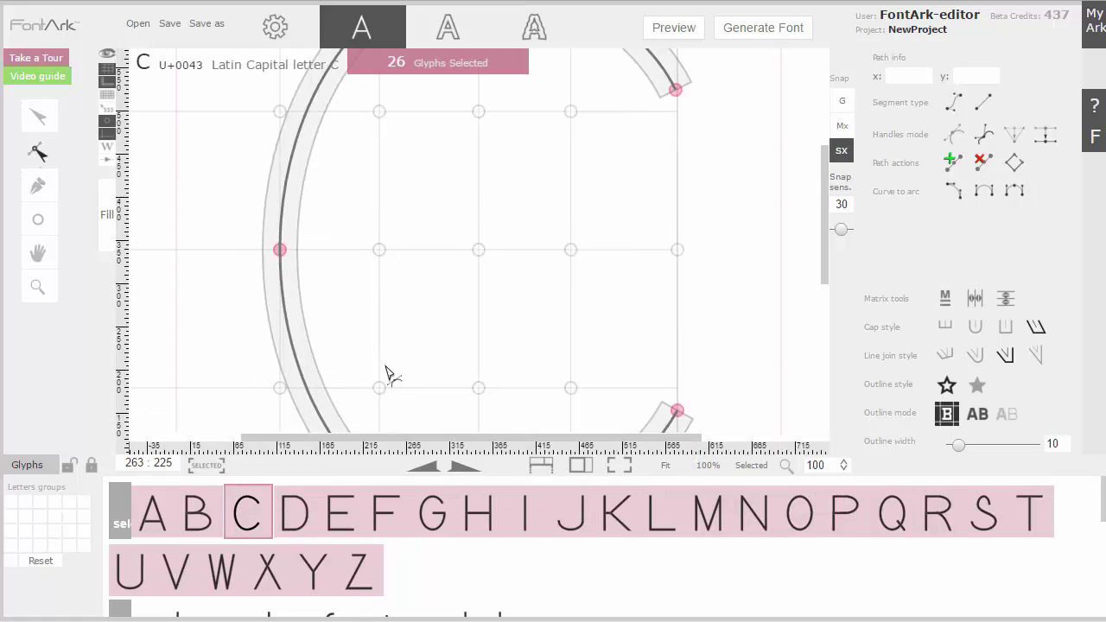
pyautogui.scroll(2, 386, 374)
pyautogui.click(201, 516)
pyautogui.scroll(-1, 490, 346)
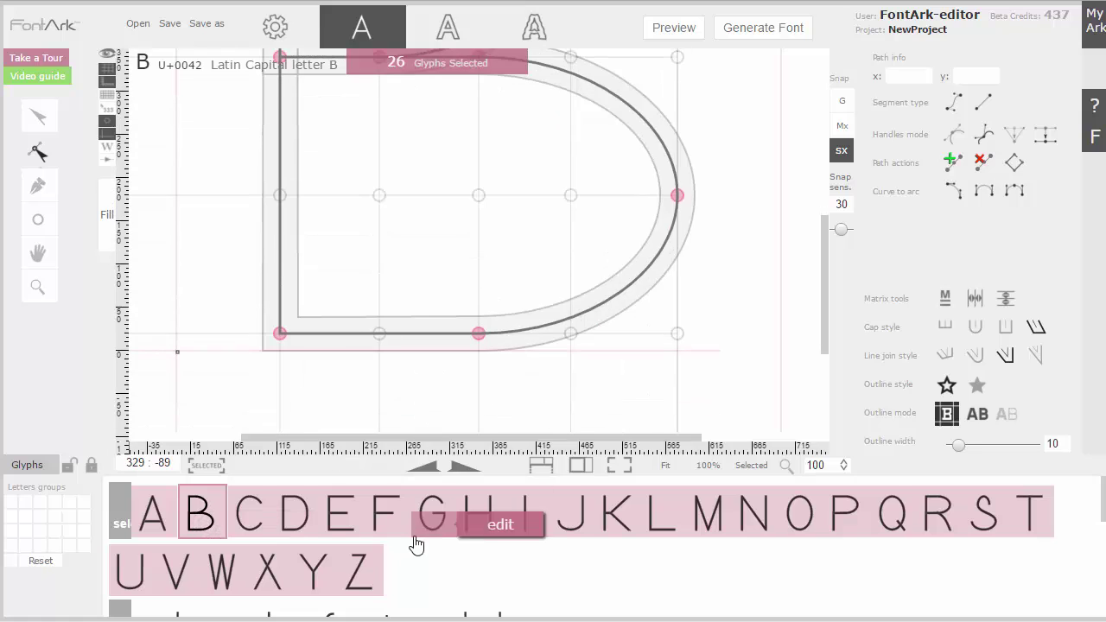
pyautogui.click(337, 516)
pyautogui.scroll(-1, 596, 303)
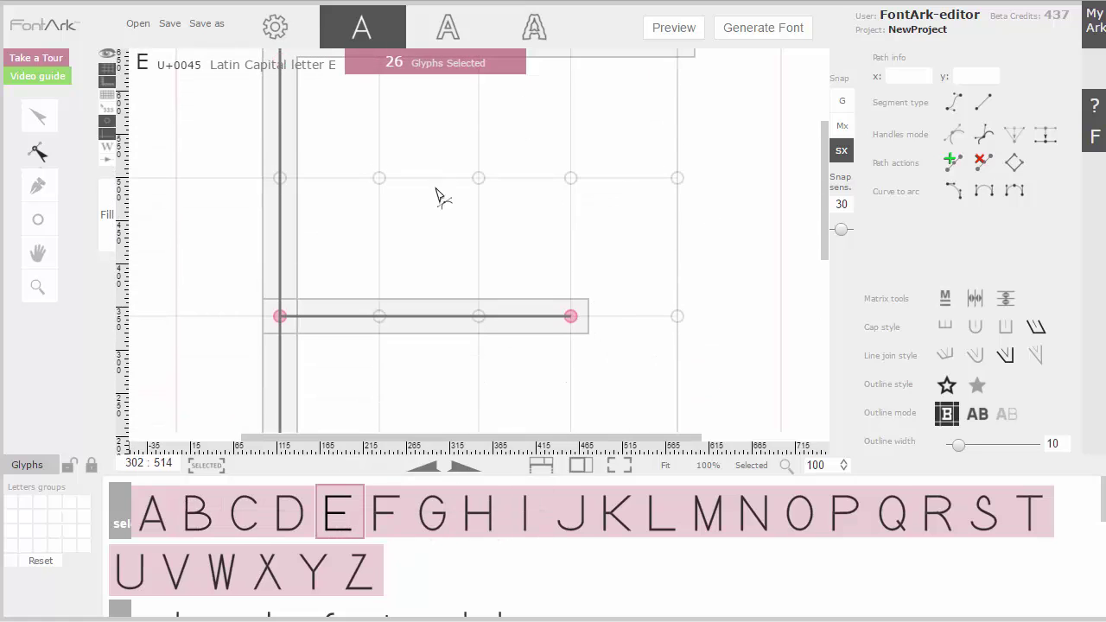
pyautogui.scroll(2, 443, 199)
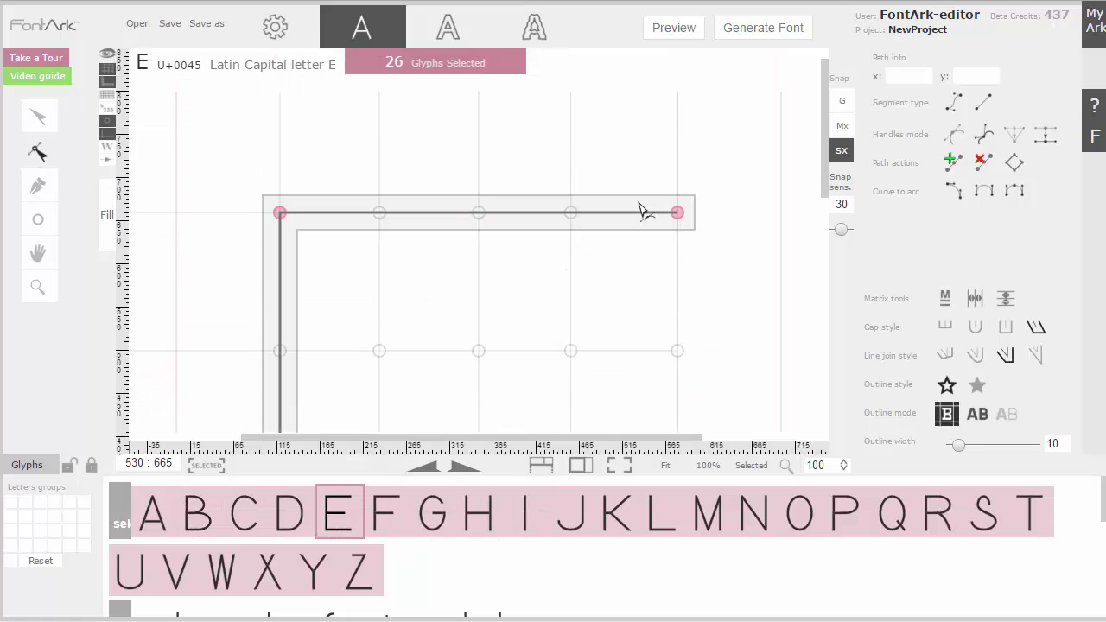
pyautogui.click(570, 517)
pyautogui.scroll(-3, 521, 294)
pyautogui.scroll(2, 235, 230)
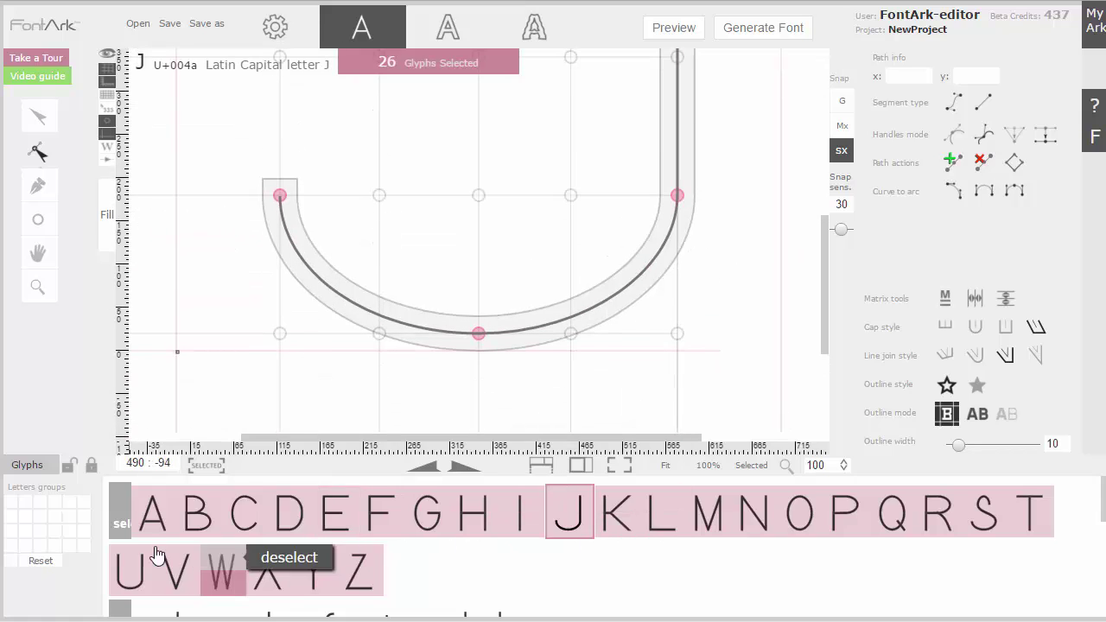
# - Deselect the uppercase row and open the lowercase d
pyautogui.click(120, 512)
pyautogui.scroll(-1, 484, 553)
pyautogui.scroll(-2, 415, 554)
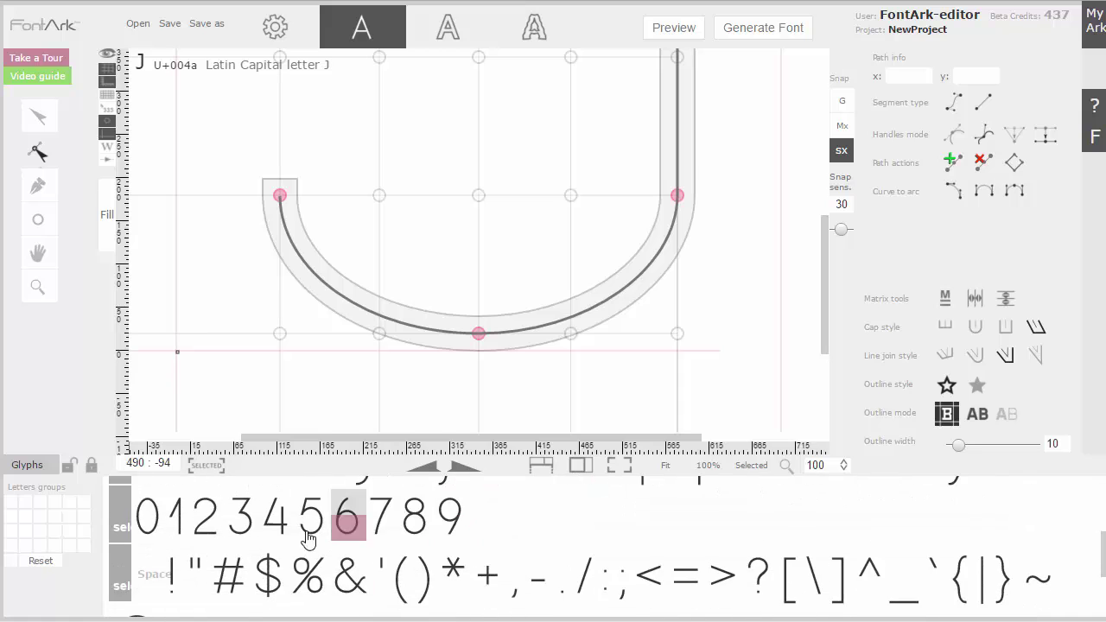
pyautogui.scroll(4, 337, 554)
pyautogui.scroll(-1, 337, 554)
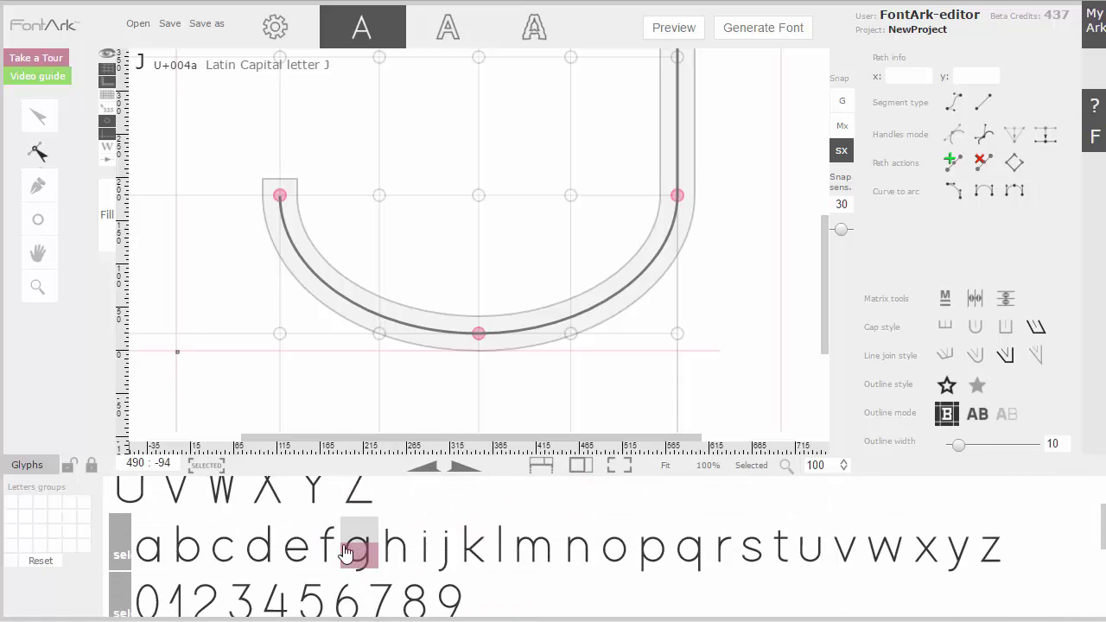
pyautogui.click(260, 546)
# - Select the whole lowercase alphabet and view lowercase h, m and k
pyautogui.click(121, 560)
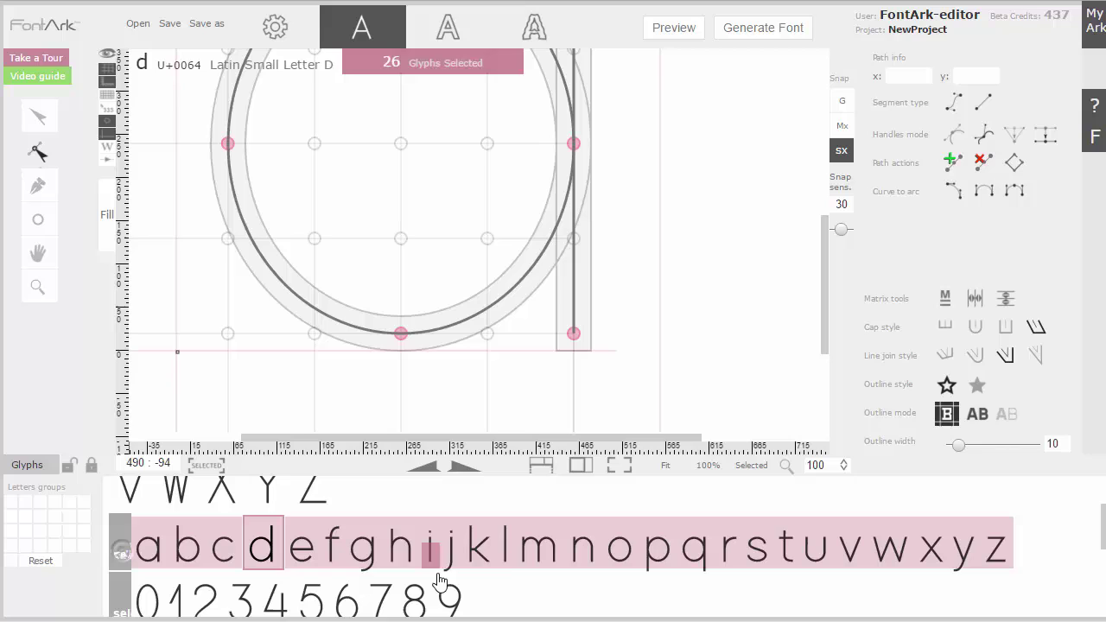
pyautogui.click(400, 553)
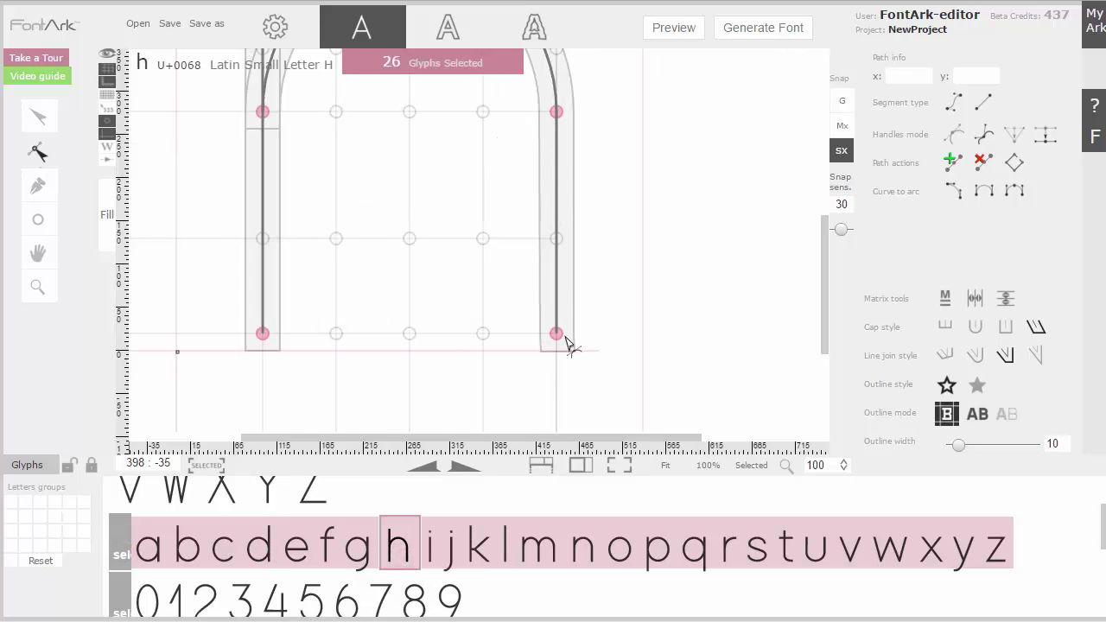
pyautogui.scroll(2, 570, 341)
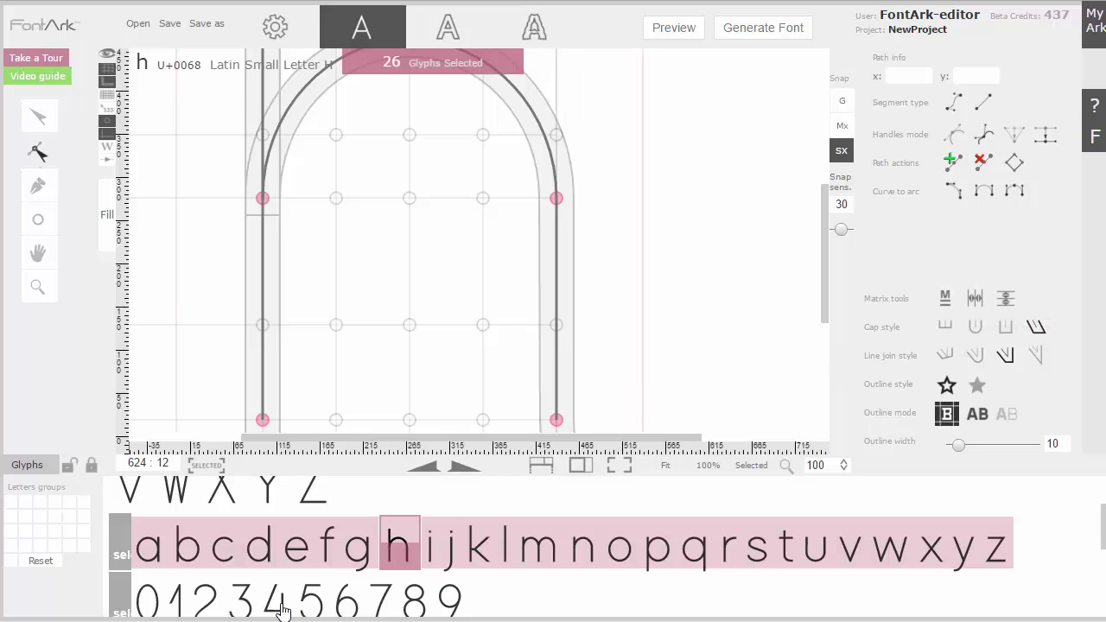
pyautogui.moveTo(297, 557)
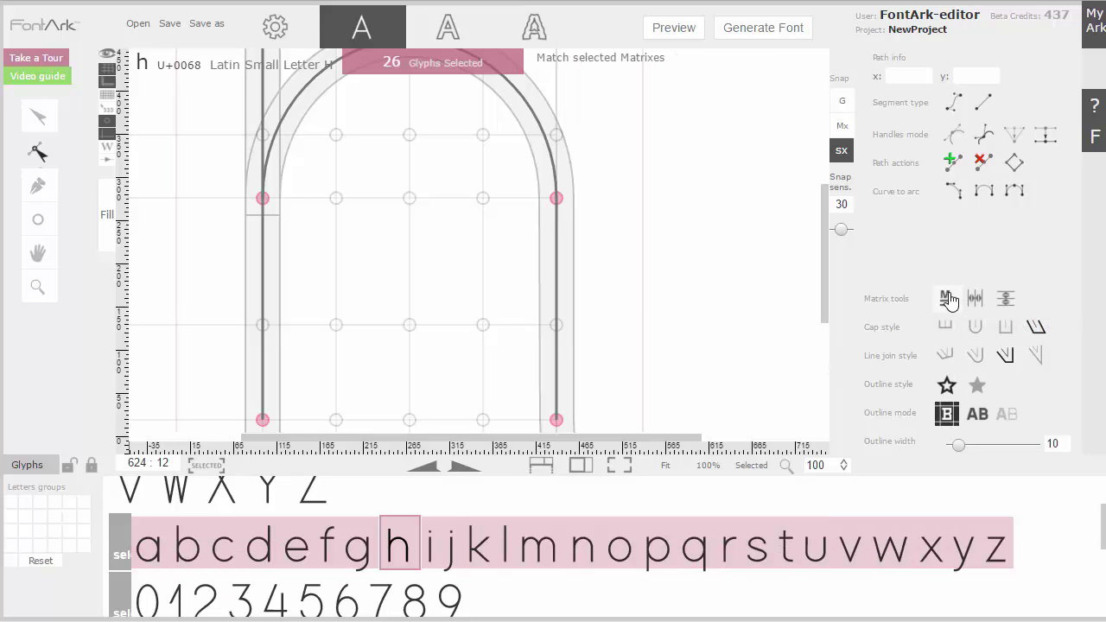
pyautogui.moveTo(639, 562)
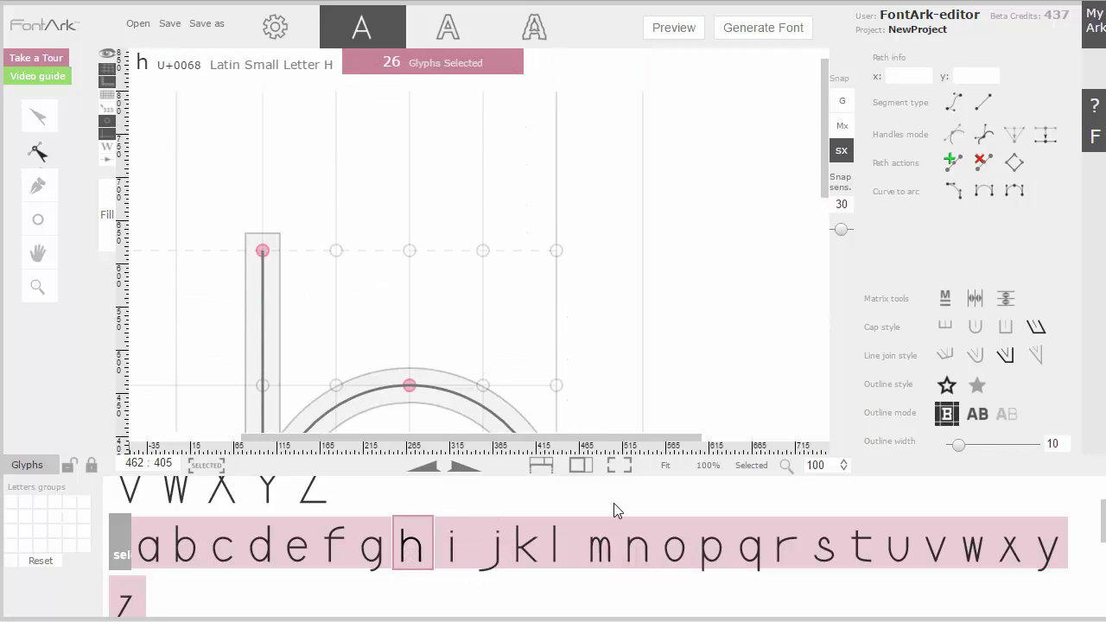
pyautogui.click(598, 557)
pyautogui.scroll(-5, 580, 418)
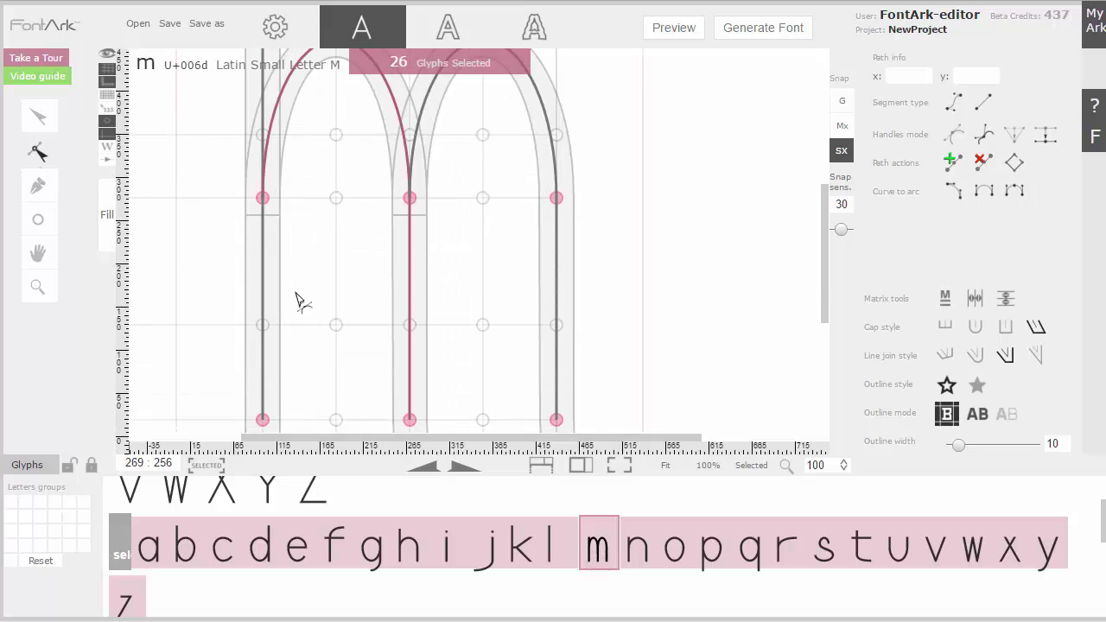
pyautogui.click(503, 564)
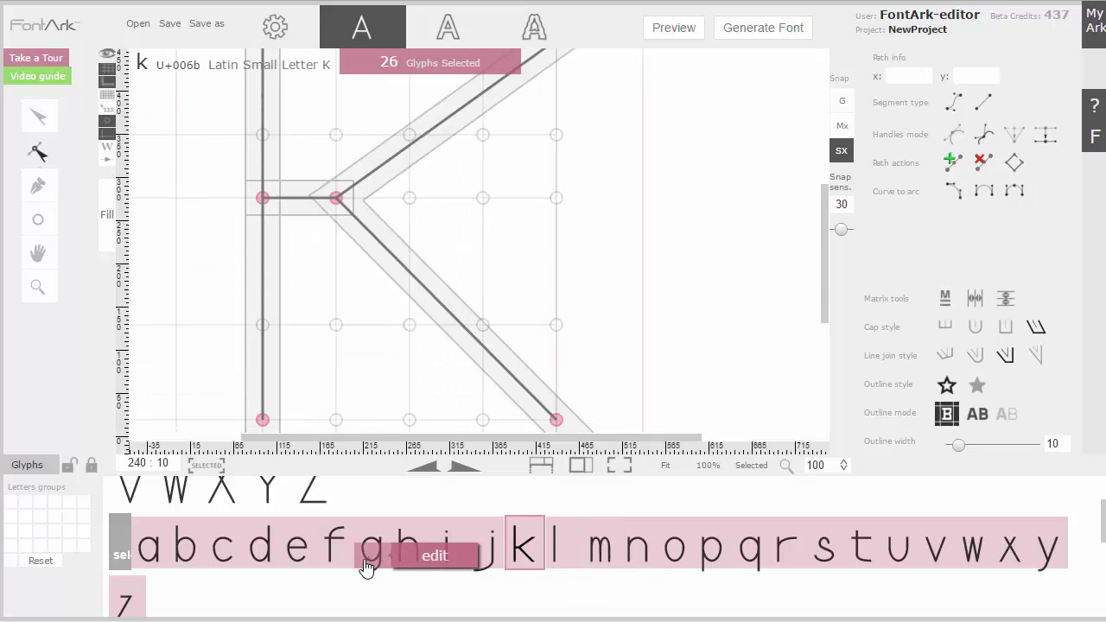
# - View the lowercase g, d, o and h outlines in turn
pyautogui.click(368, 568)
pyautogui.click(267, 567)
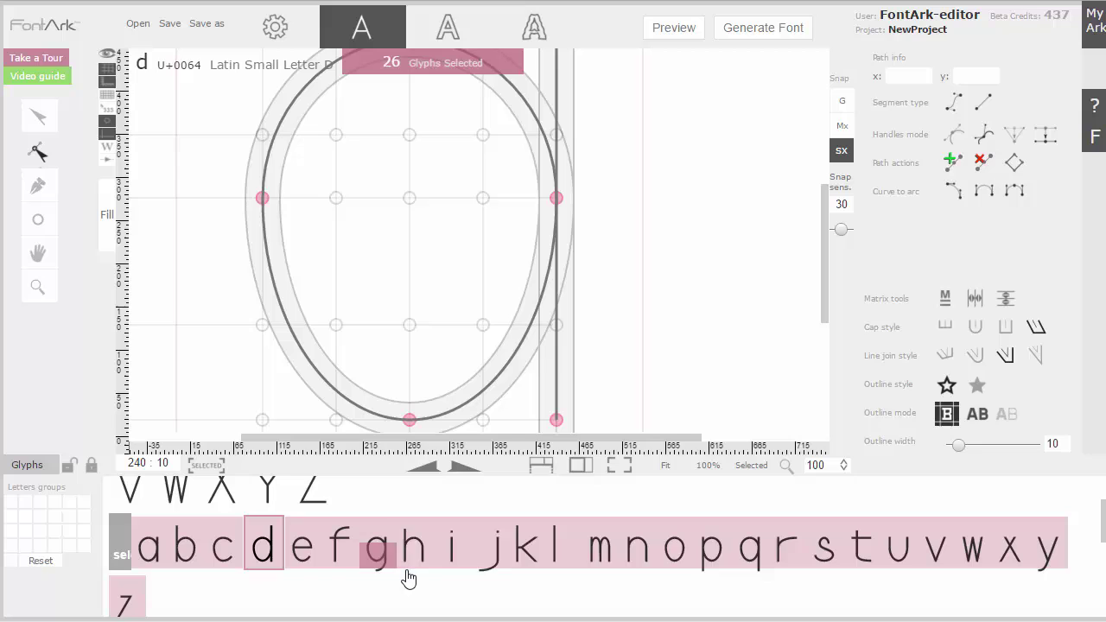
pyautogui.click(677, 567)
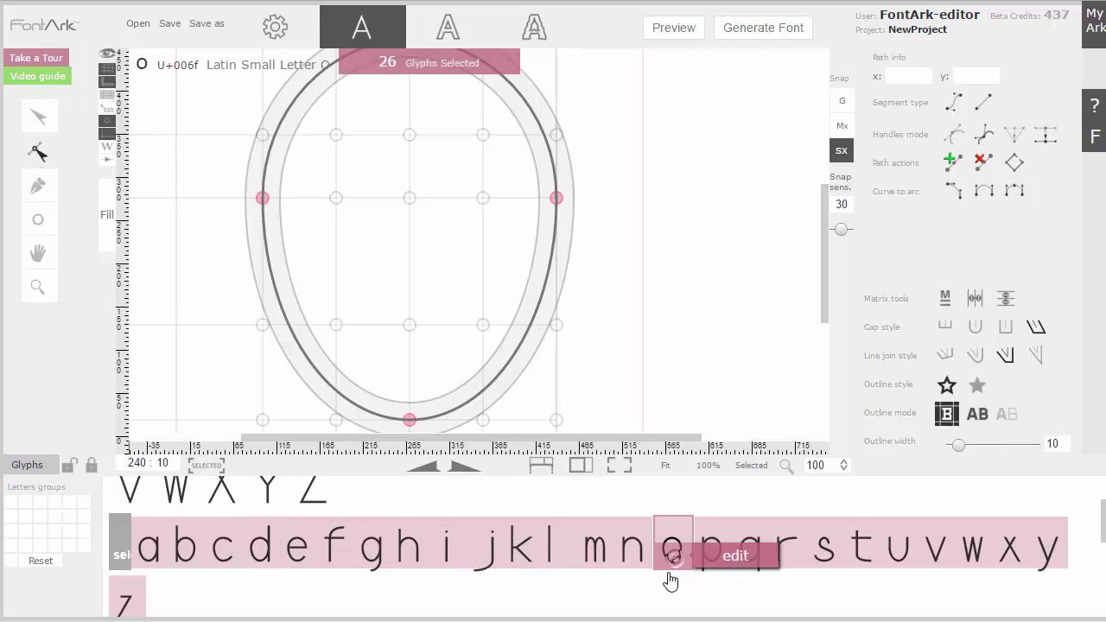
pyautogui.click(411, 561)
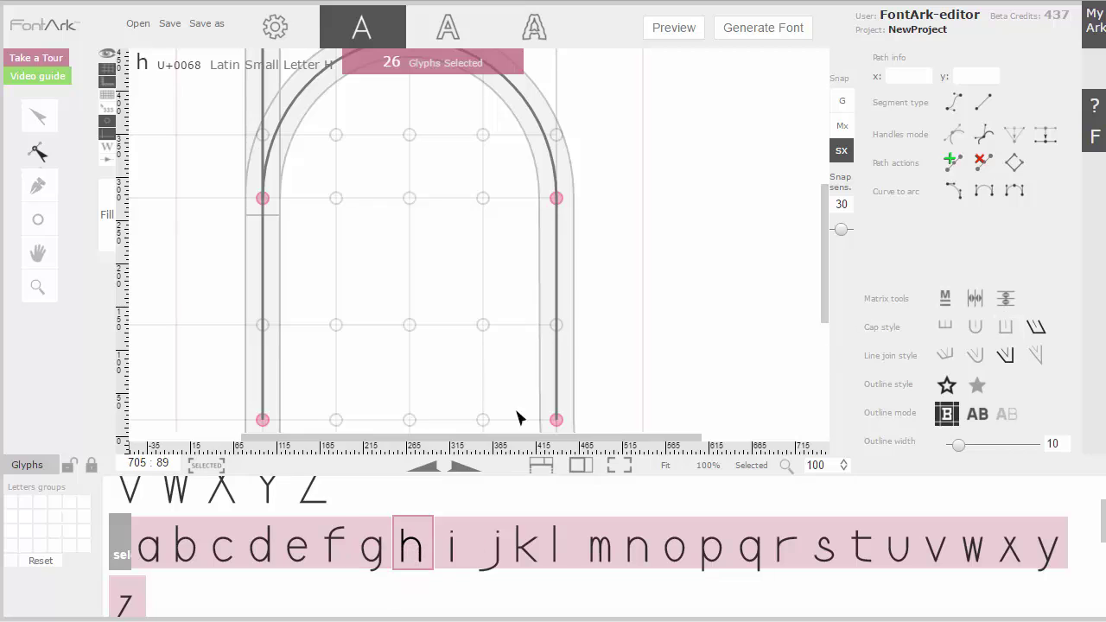
# - Return to lowercase o and scroll the canvas to inspect its oval stroke
pyautogui.click(673, 549)
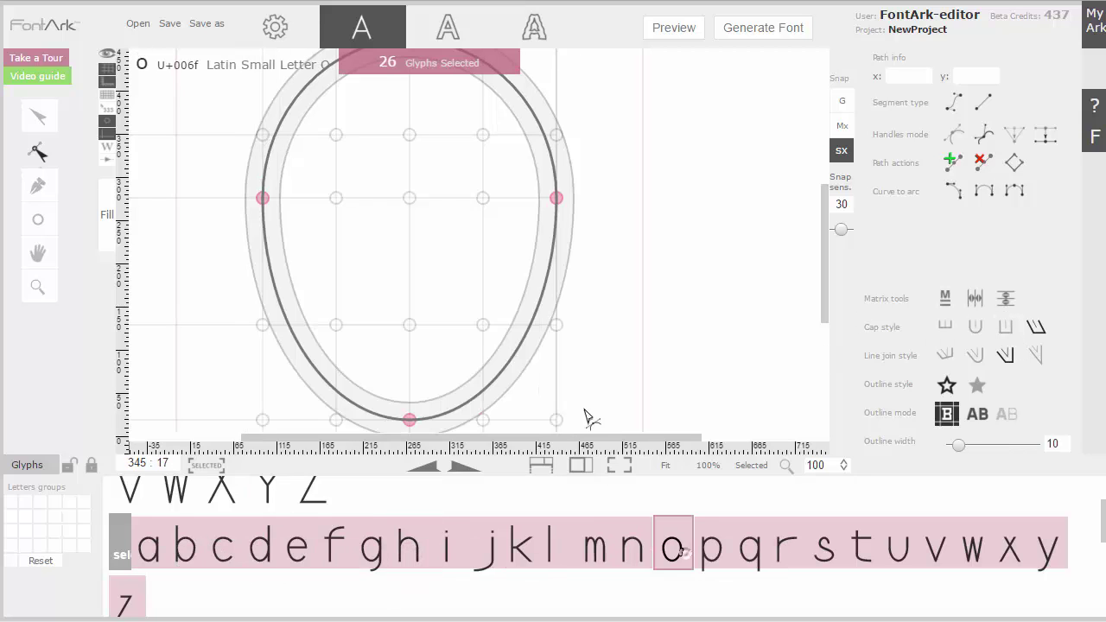
pyautogui.scroll(2, 393, 340)
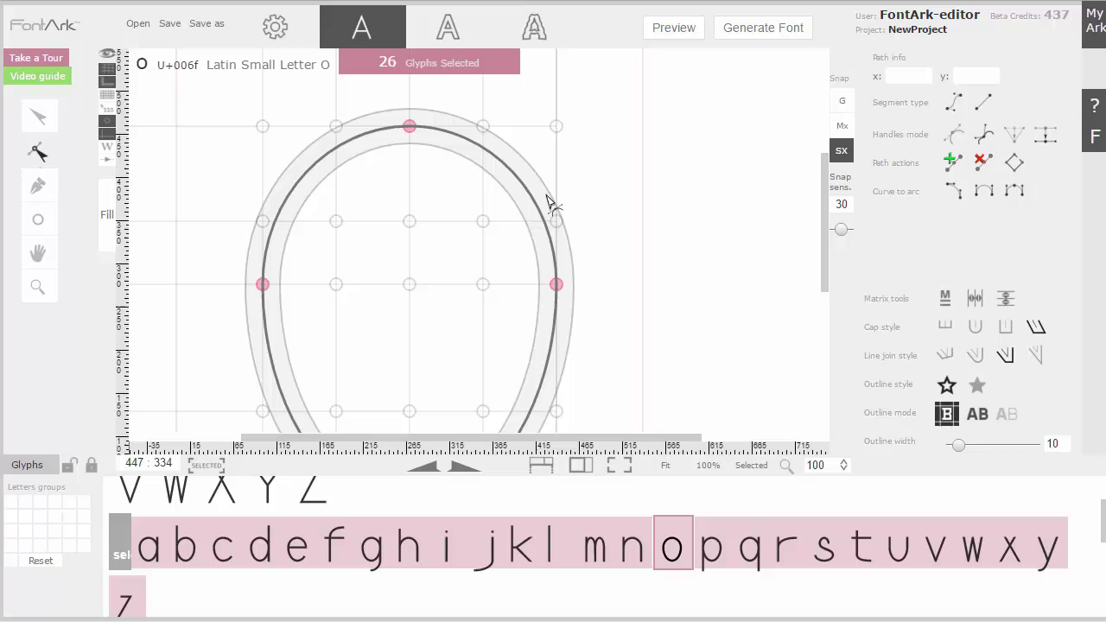
pyautogui.scroll(-2, 490, 290)
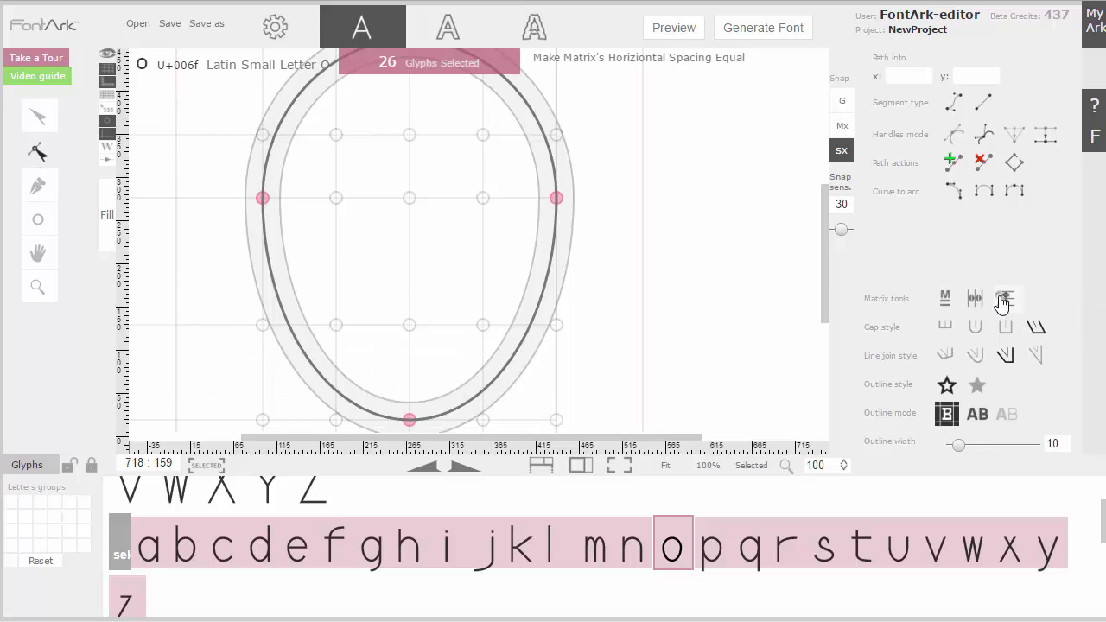
pyautogui.scroll(3, 595, 302)
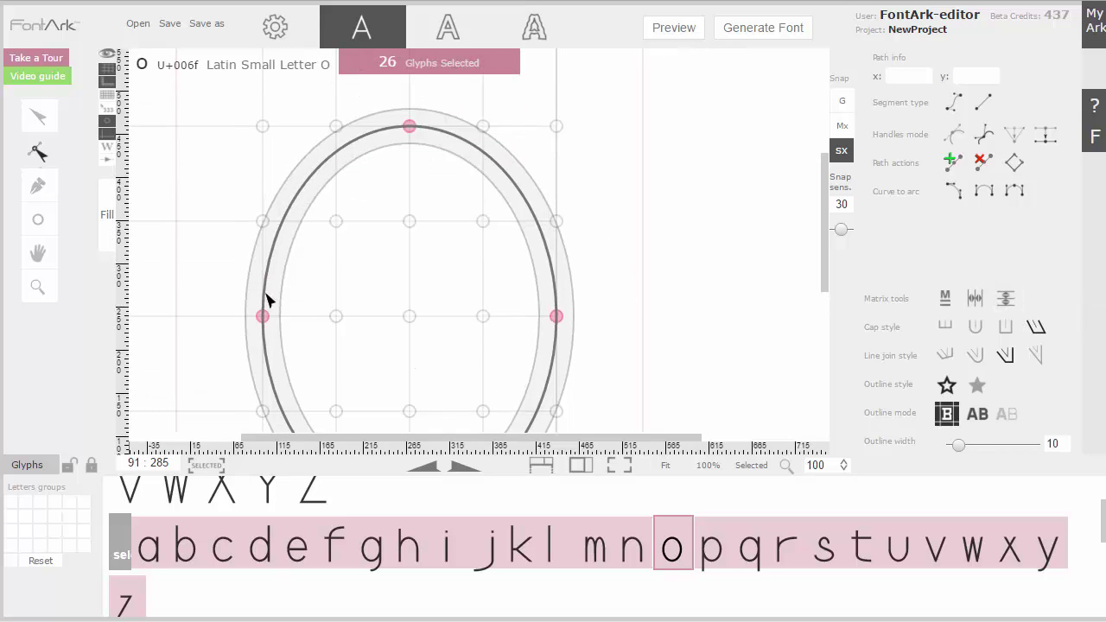
pyautogui.scroll(-4, 387, 339)
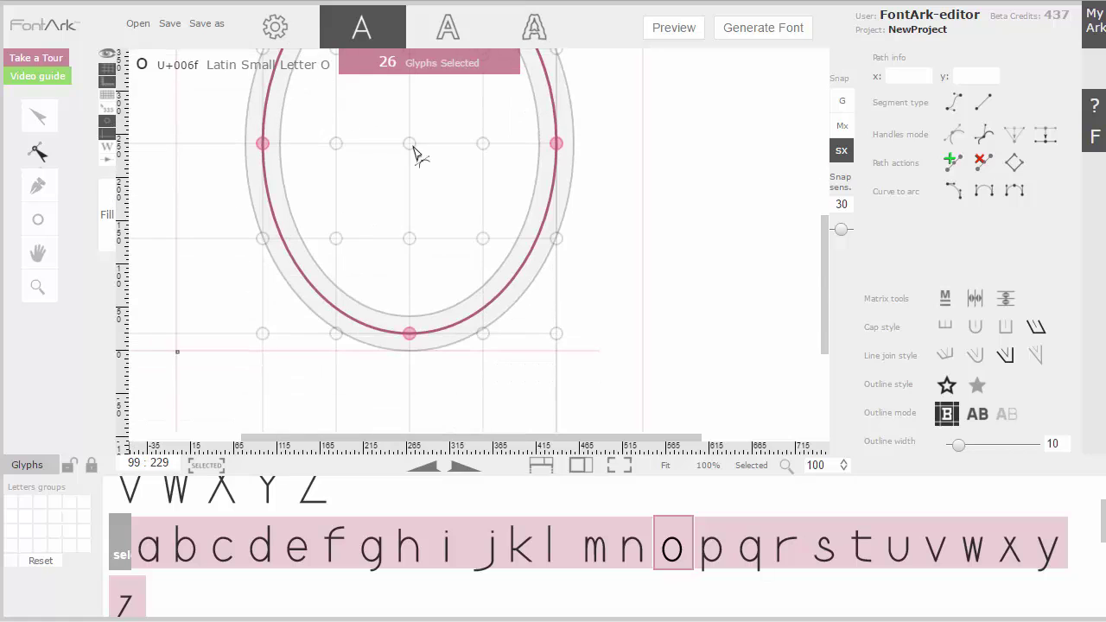
pyautogui.scroll(8, 409, 268)
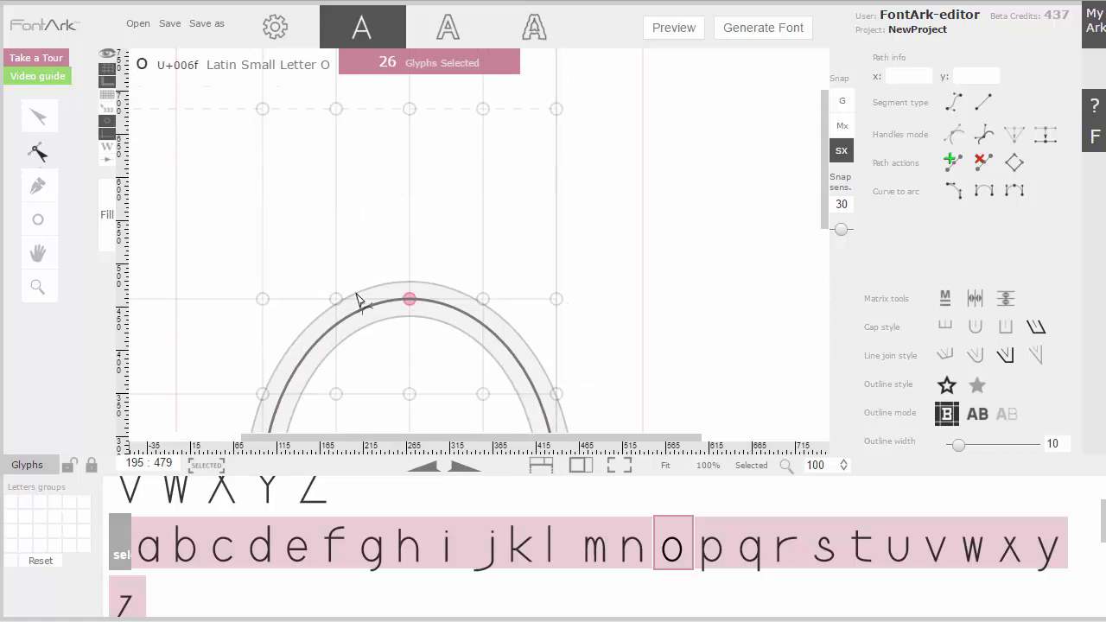
pyautogui.scroll(-4, 358, 296)
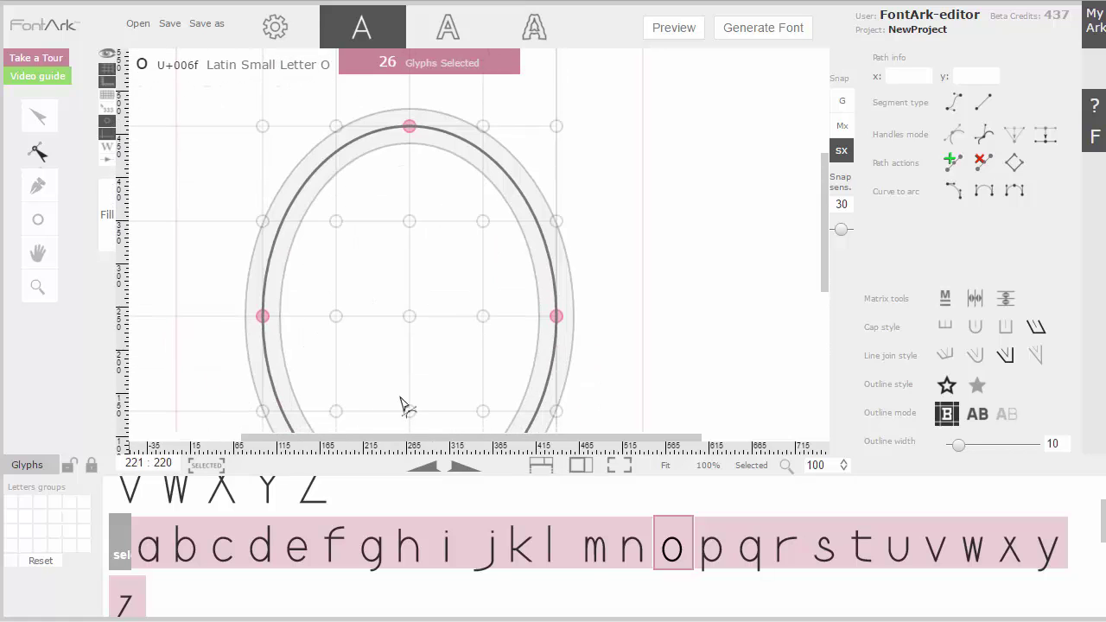
# - Open the Preview window and read the sample text at 83 px font size
pyautogui.click(683, 31)
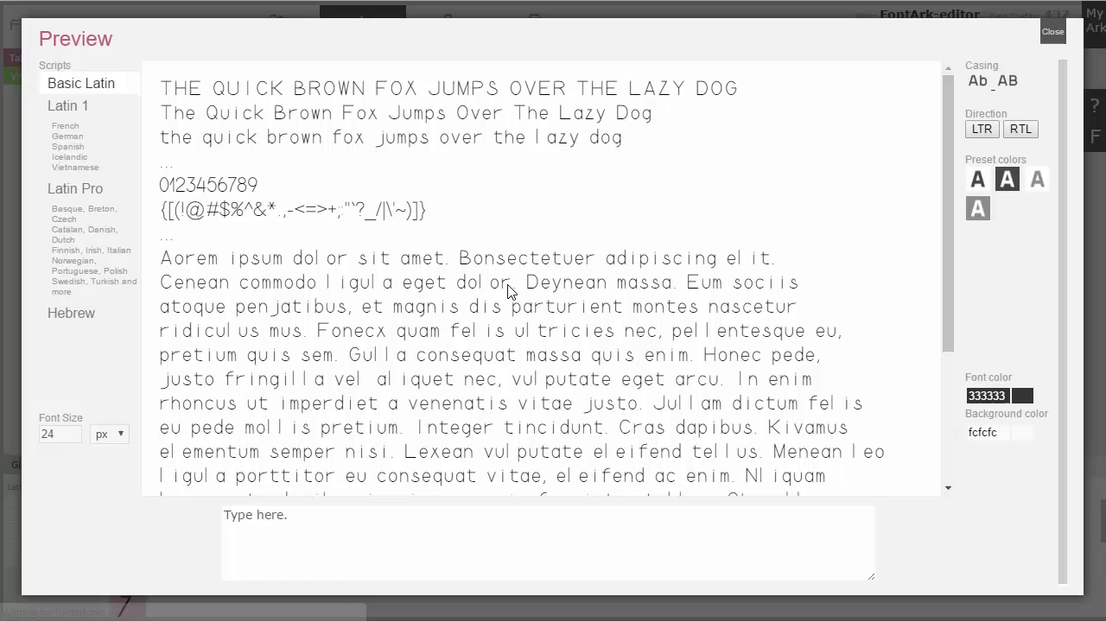
pyautogui.click(73, 430)
pyautogui.click(73, 432)
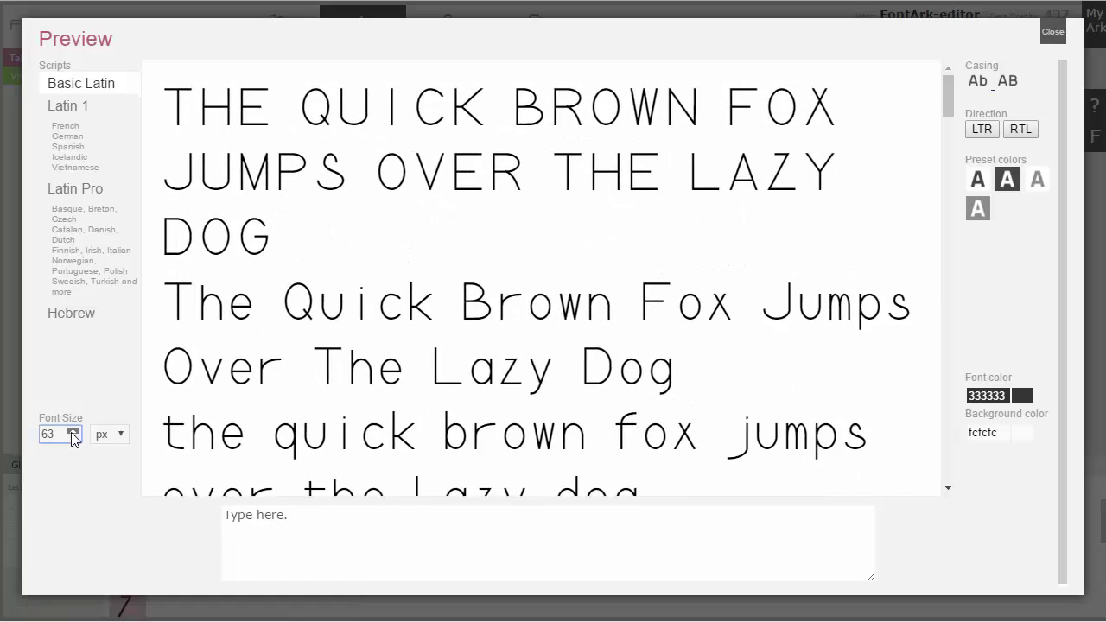
pyautogui.scroll(-1, 590, 204)
pyautogui.scroll(1, 585, 216)
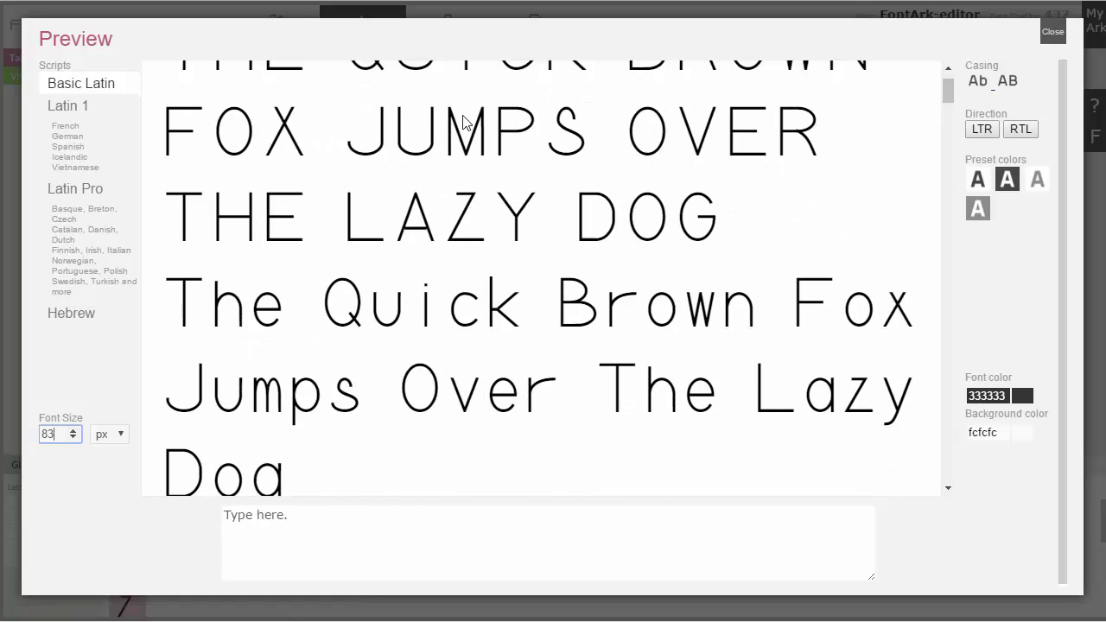
pyautogui.scroll(-4, 543, 210)
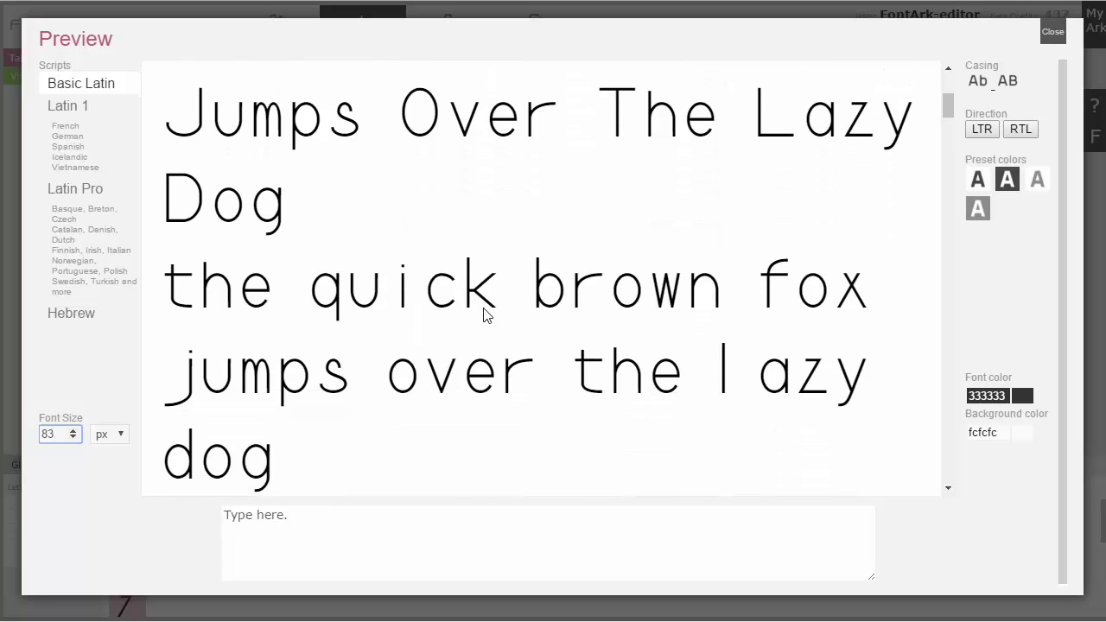
pyautogui.scroll(-12, 531, 318)
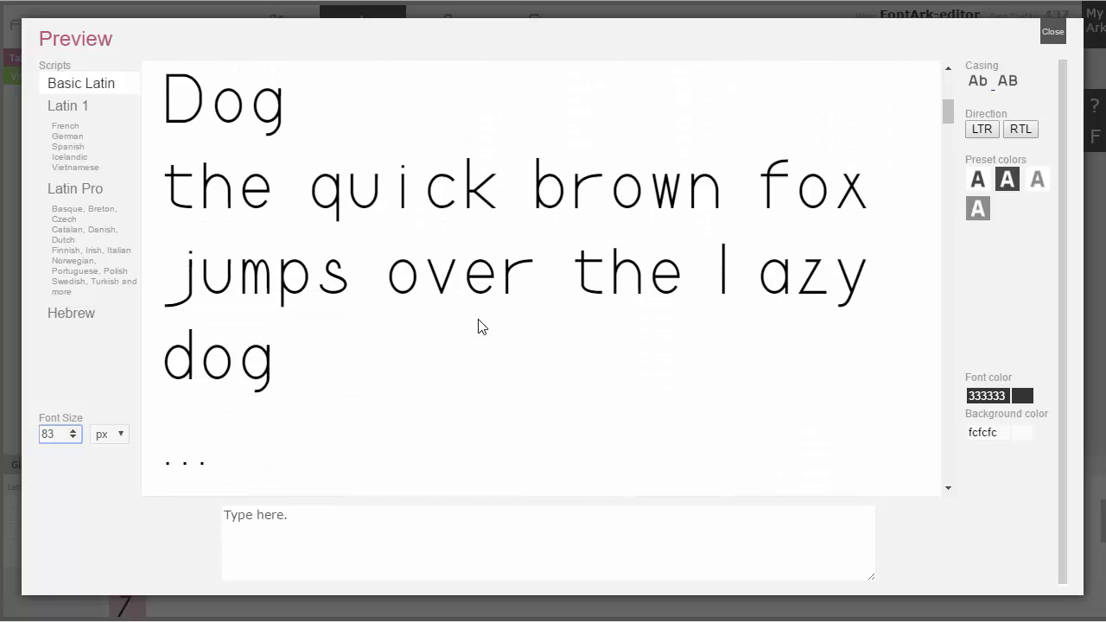
pyautogui.scroll(-3, 505, 286)
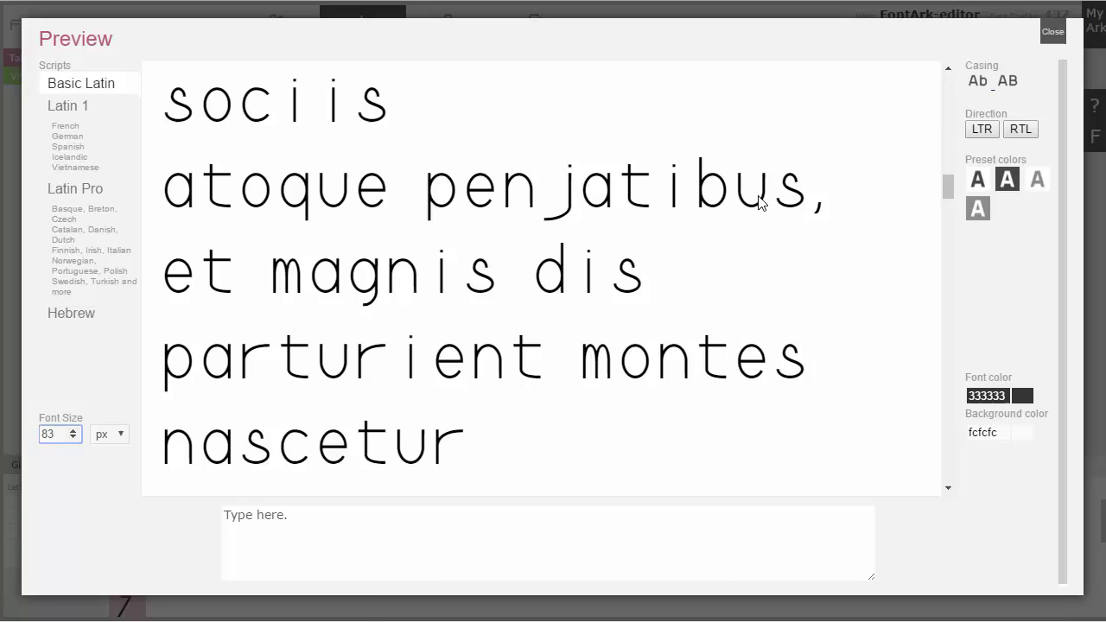
# - Close the preview and deselect the 26 lowercase glyphs
pyautogui.click(1051, 35)
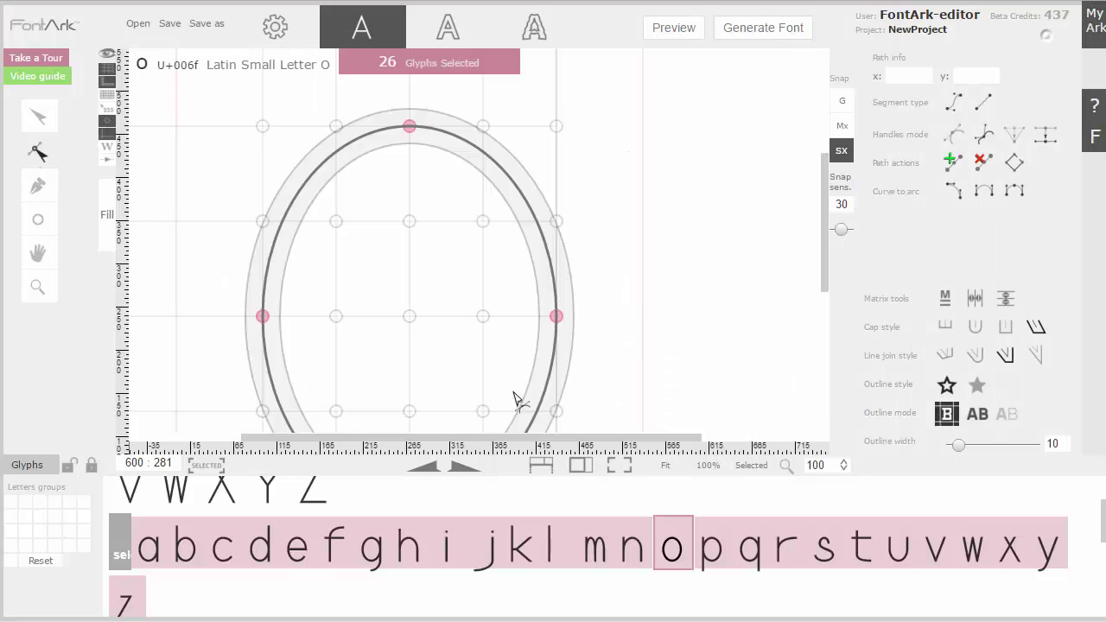
pyautogui.click(118, 548)
pyautogui.scroll(1, 377, 553)
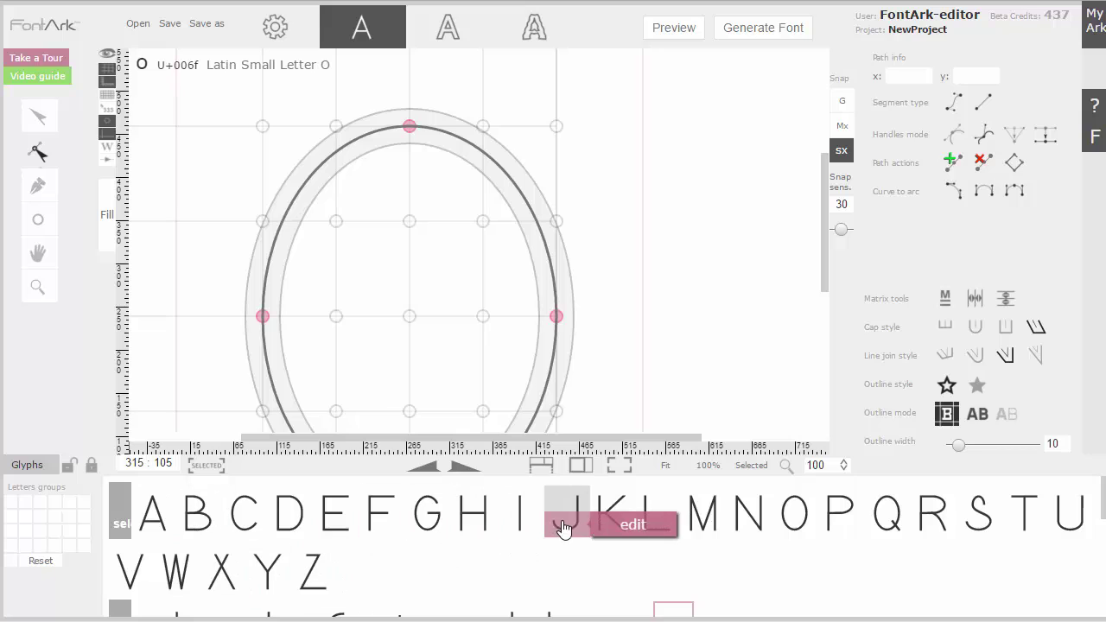
# - Narrow capital J's width from 580 to 402
pyautogui.moveTo(484, 532)
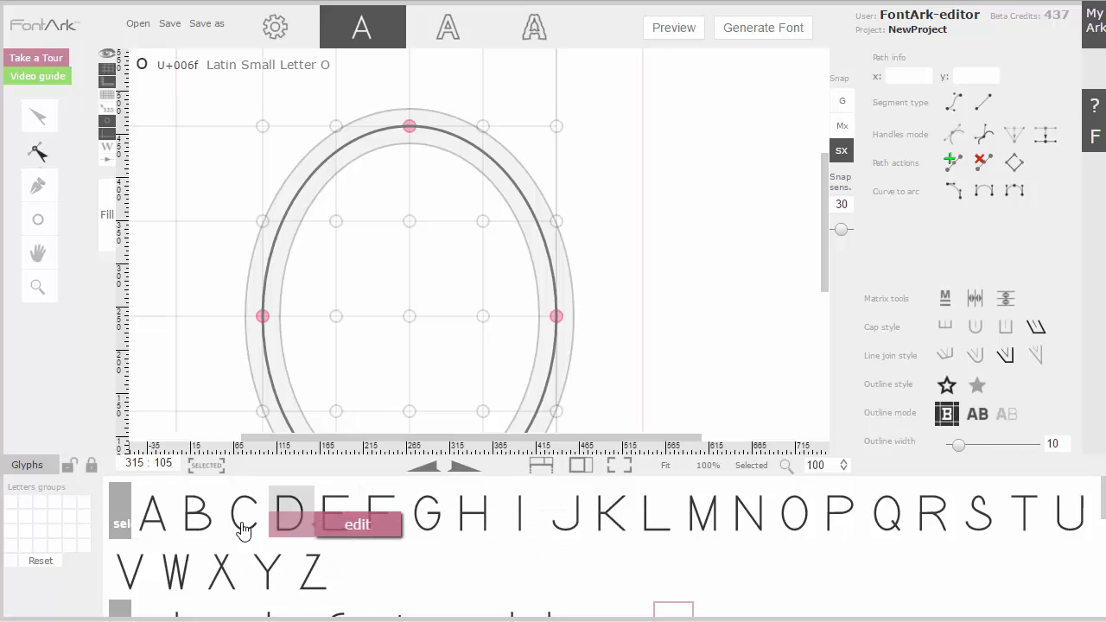
pyautogui.click(557, 533)
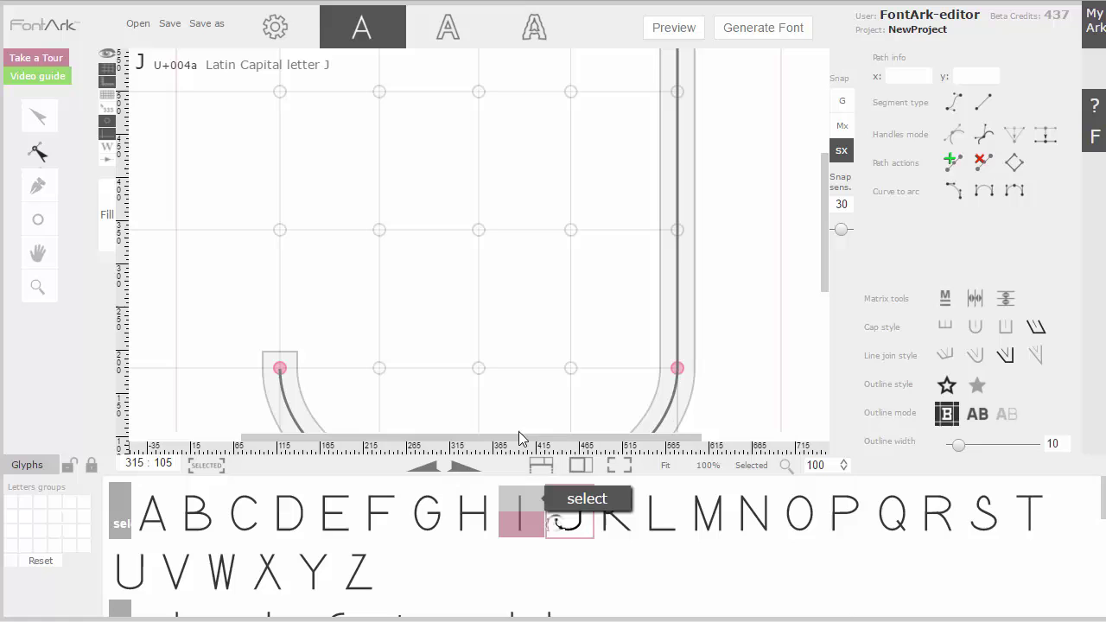
pyautogui.scroll(-5, 662, 340)
pyautogui.moveTo(675, 349); pyautogui.dragTo(523, 350)
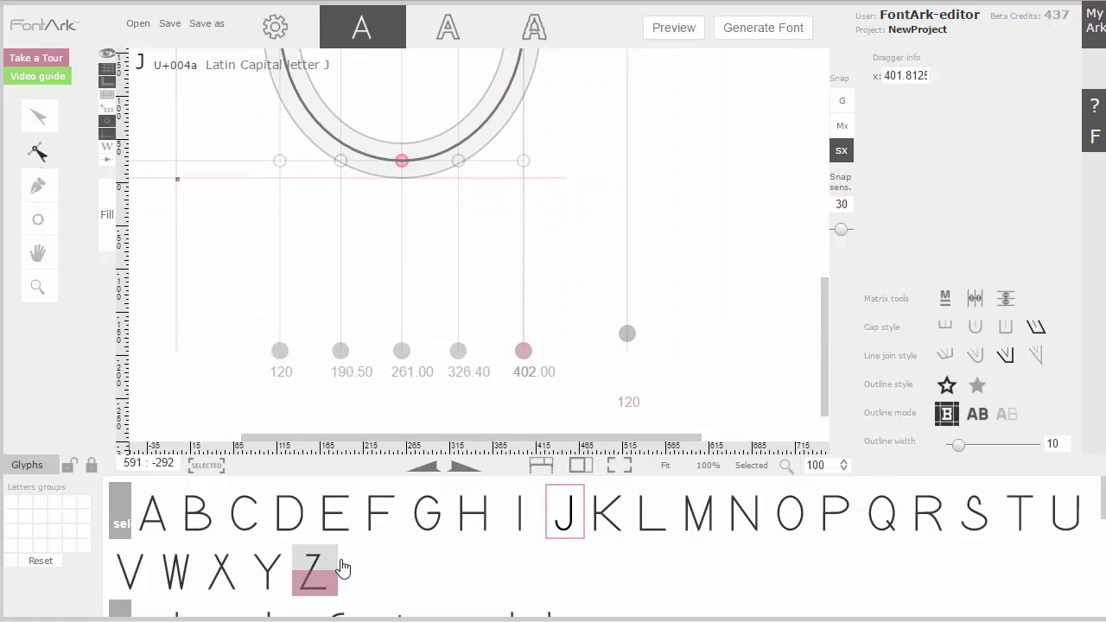
# - Narrow capital L, and capital I to about 266 width
pyautogui.click(665, 542)
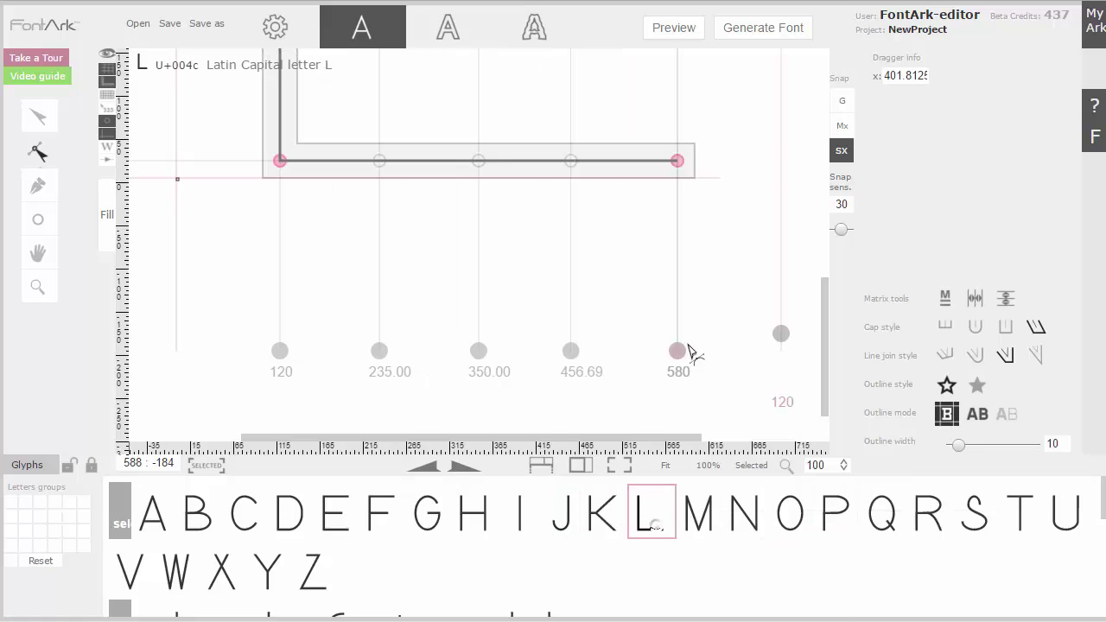
pyautogui.moveTo(676, 350); pyautogui.dragTo(605, 348)
pyautogui.click(520, 516)
pyautogui.moveTo(676, 350); pyautogui.dragTo(360, 349)
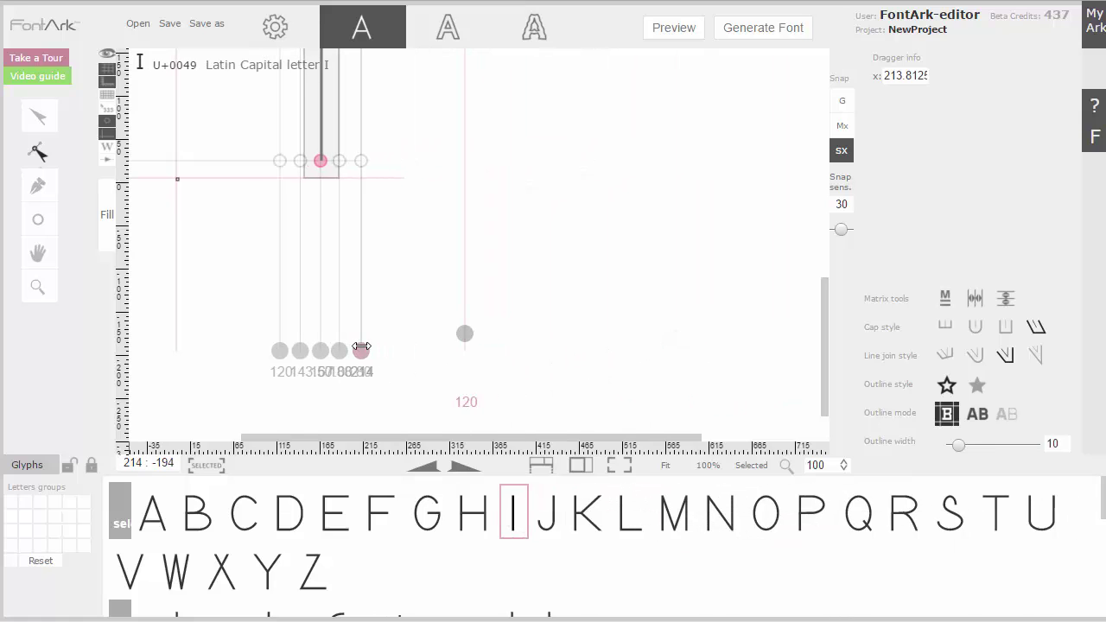
# - Pull in the last matrix column of capitals F and B
pyautogui.click(384, 515)
pyautogui.moveTo(676, 350); pyautogui.dragTo(585, 350)
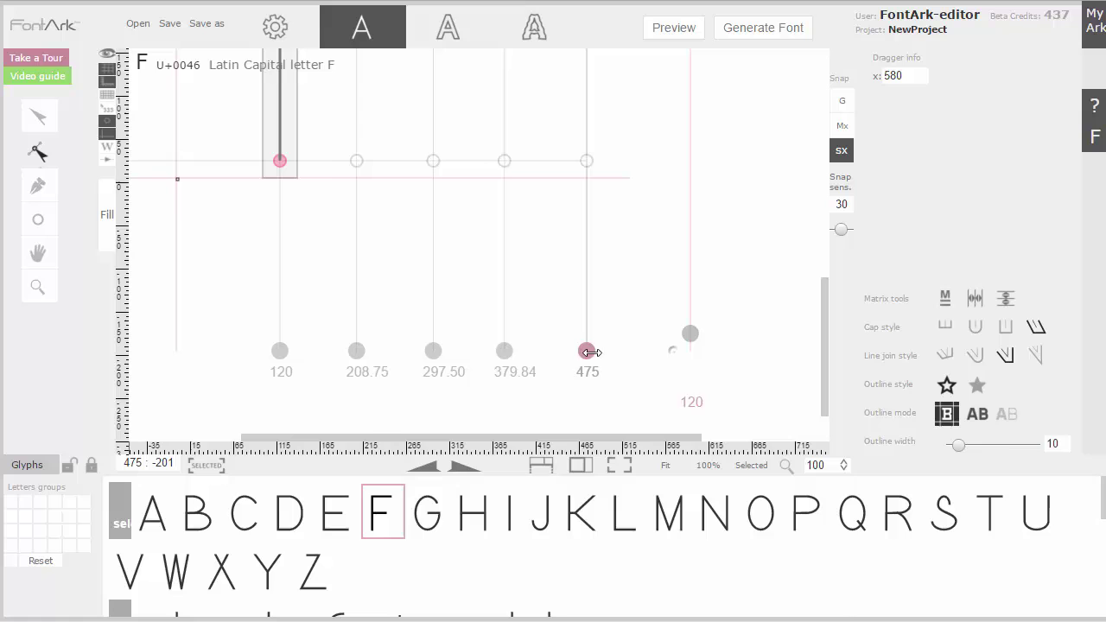
pyautogui.click(198, 514)
pyautogui.moveTo(675, 350); pyautogui.dragTo(627, 350)
# - Move B's grid columns from 414.24 to 482 and from 220.50 toward 321
pyautogui.scroll(3, 595, 257)
pyautogui.scroll(-3, 562, 252)
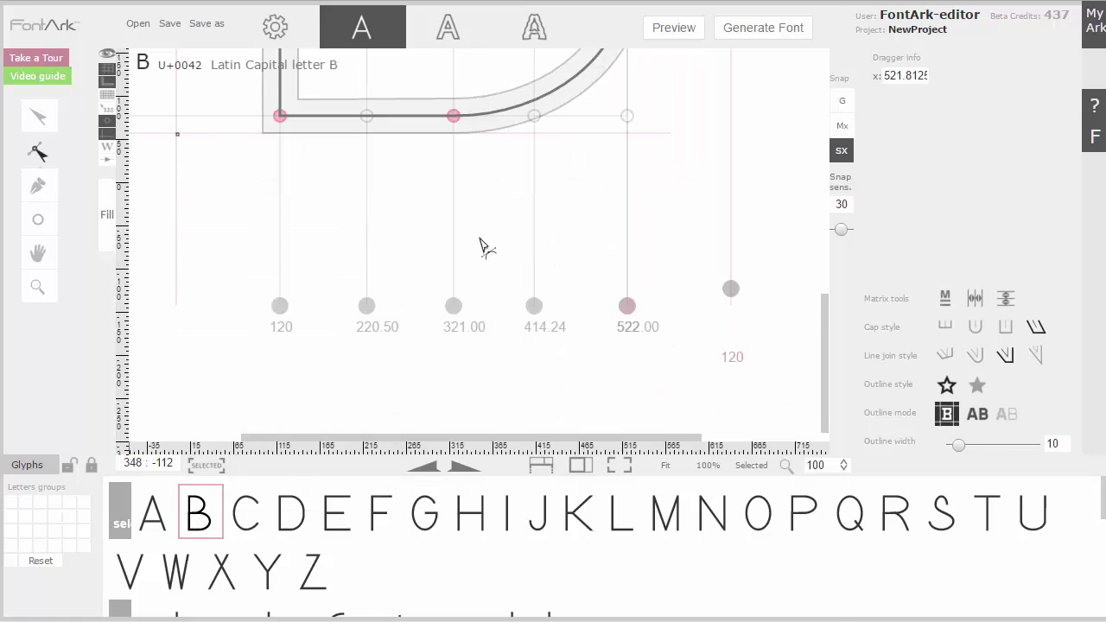
pyautogui.moveTo(538, 304); pyautogui.dragTo(595, 304)
pyautogui.moveTo(367, 304); pyautogui.dragTo(444, 303)
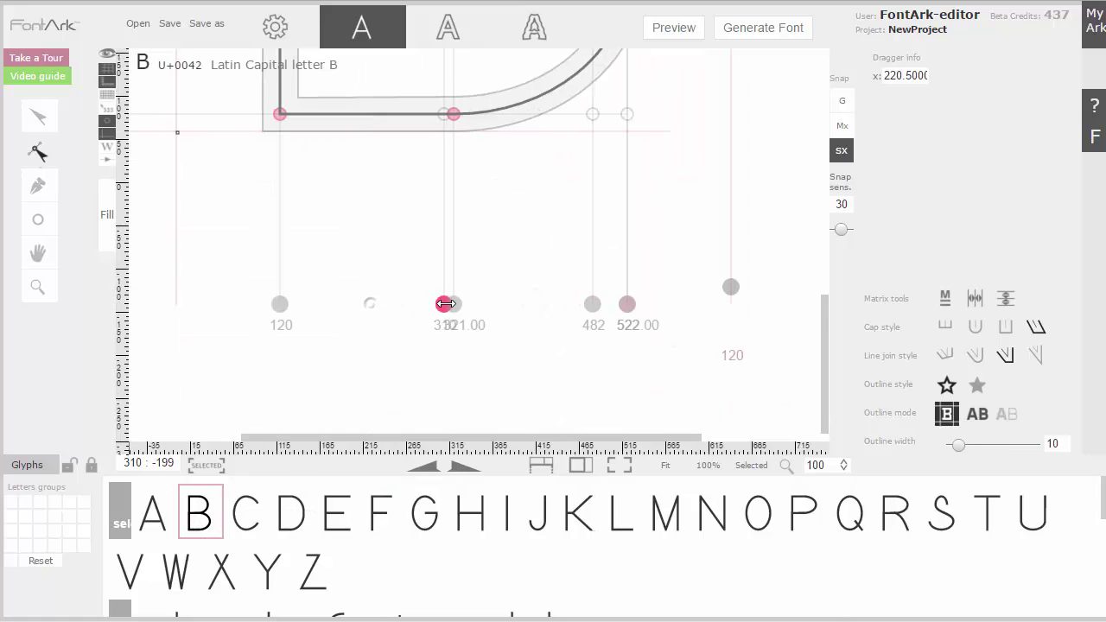
# - Move capital C's middle column from 350 to 380
pyautogui.click(245, 514)
pyautogui.scroll(3, 481, 304)
pyautogui.scroll(-3, 493, 256)
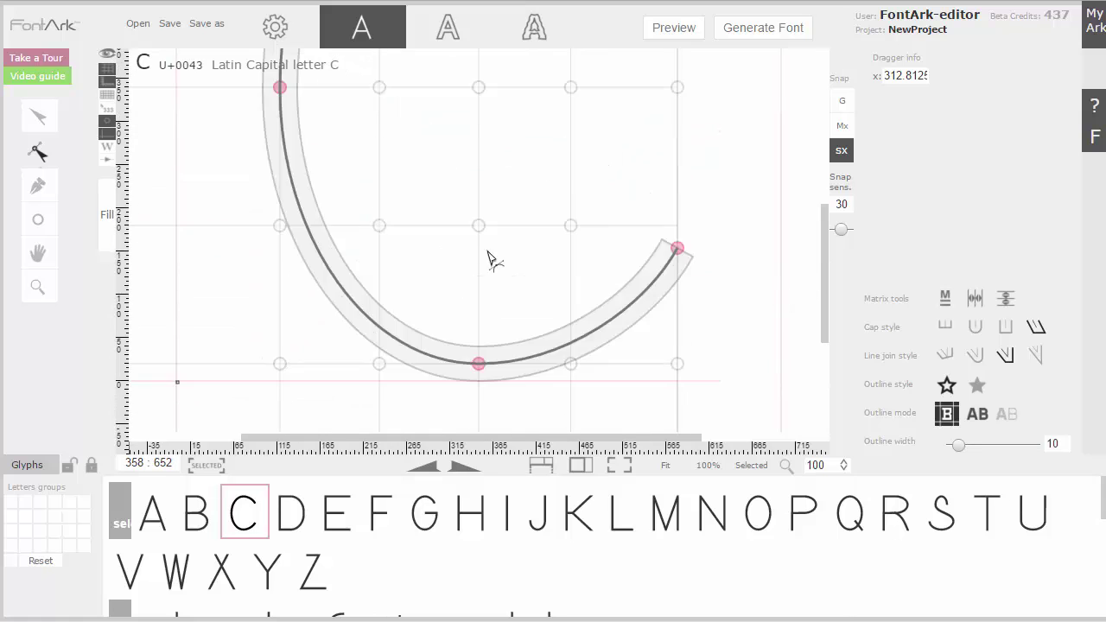
pyautogui.moveTo(477, 303); pyautogui.dragTo(499, 305)
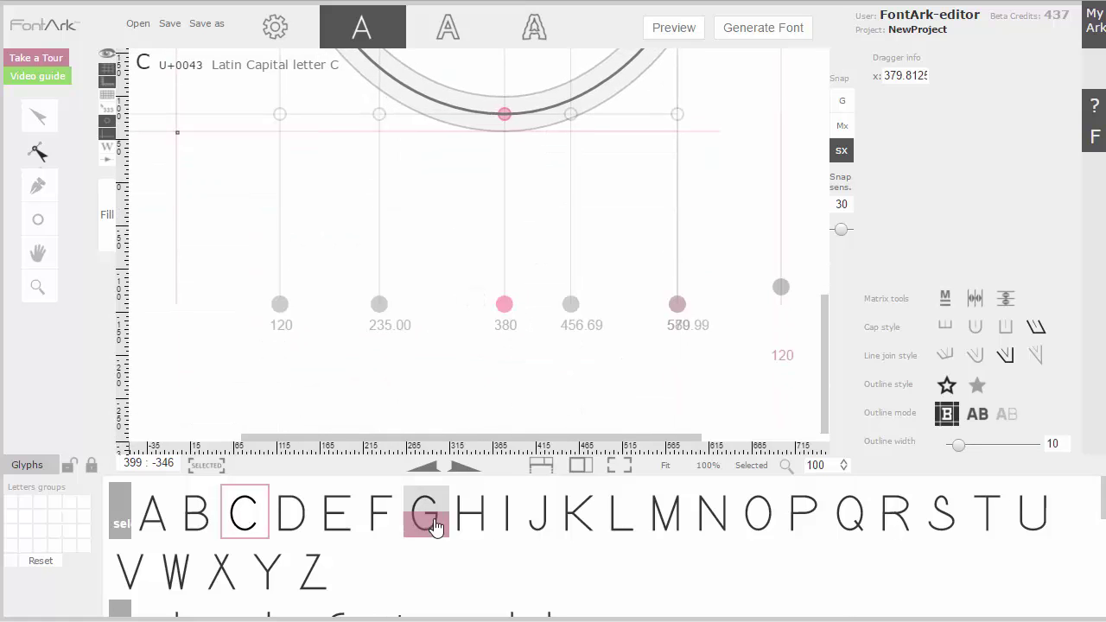
# - View capitals E and M, then bring up capital K for editing
pyautogui.click(336, 519)
pyautogui.click(663, 514)
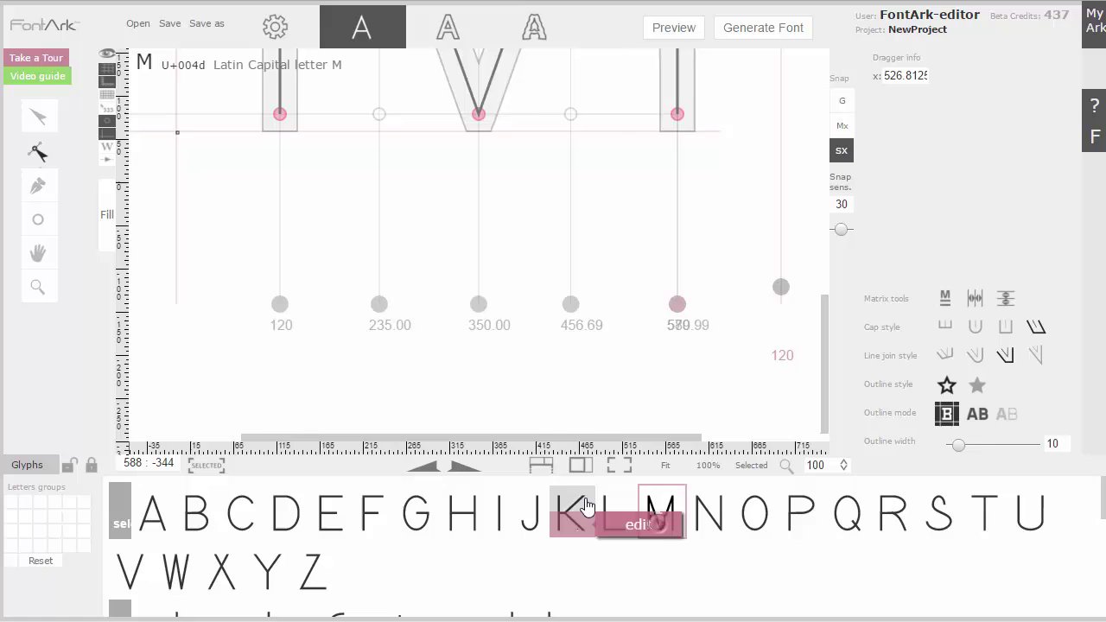
pyautogui.click(573, 514)
pyautogui.scroll(3, 605, 208)
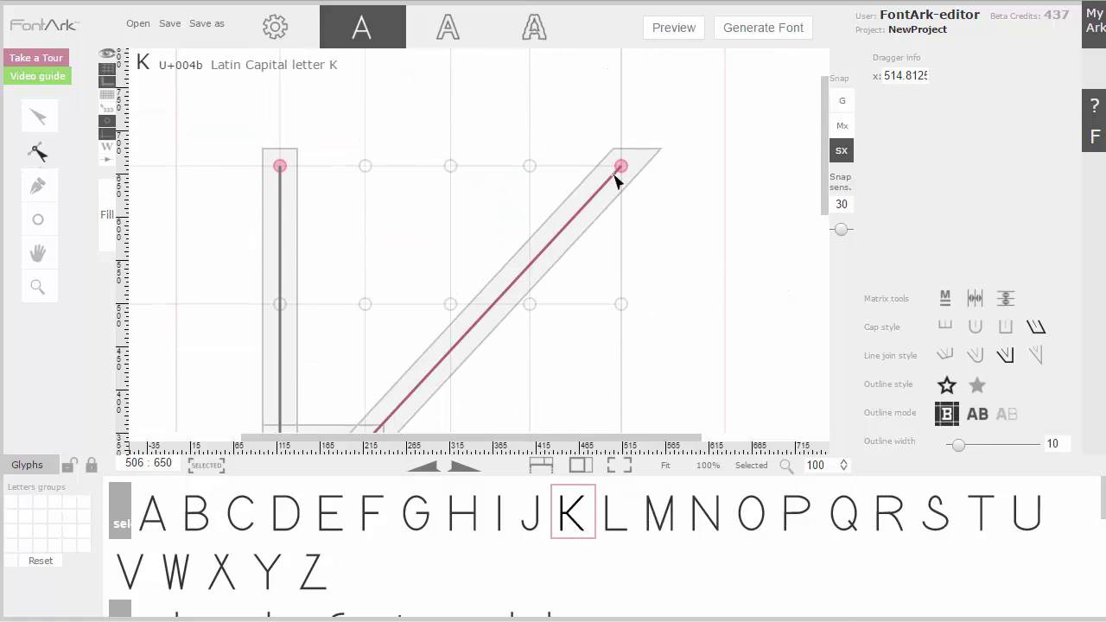
# - Reposition capital K's diagonal stroke top and one matrix column
pyautogui.moveTo(615, 179)
pyautogui.mouseDown()
pyautogui.moveTo(629, 178)
pyautogui.moveTo(531, 177)
pyautogui.mouseUp()
pyautogui.scroll(-5, 563, 217)
pyautogui.moveTo(530, 306); pyautogui.dragTo(598, 308)
pyautogui.scroll(5, 587, 318)
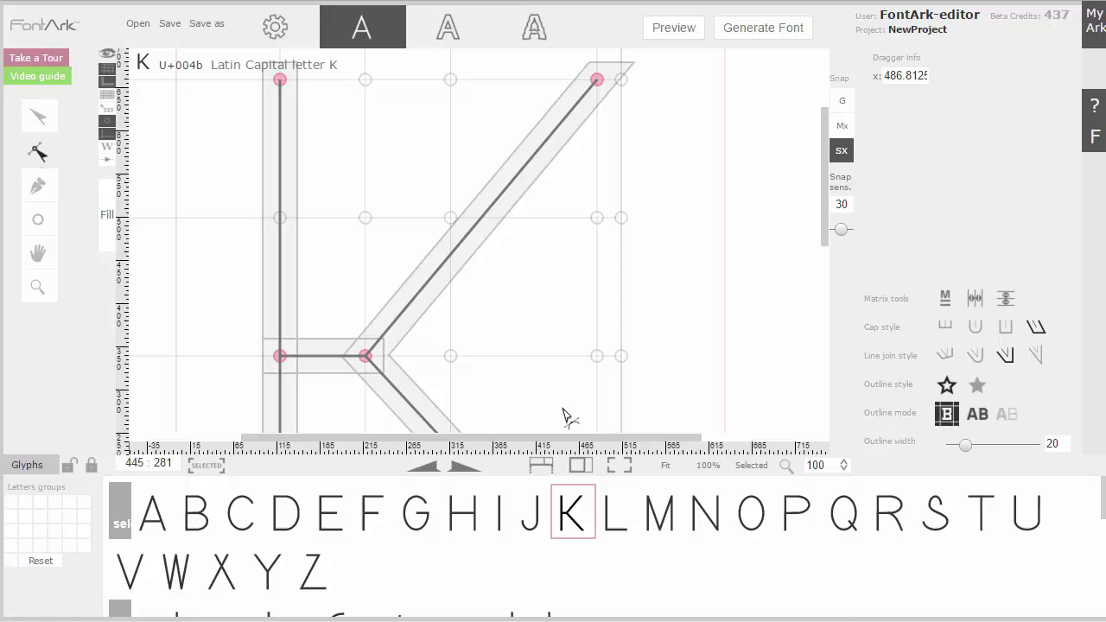
# - Narrow capital P from 580 to 513 and shift another of its columns
pyautogui.click(662, 517)
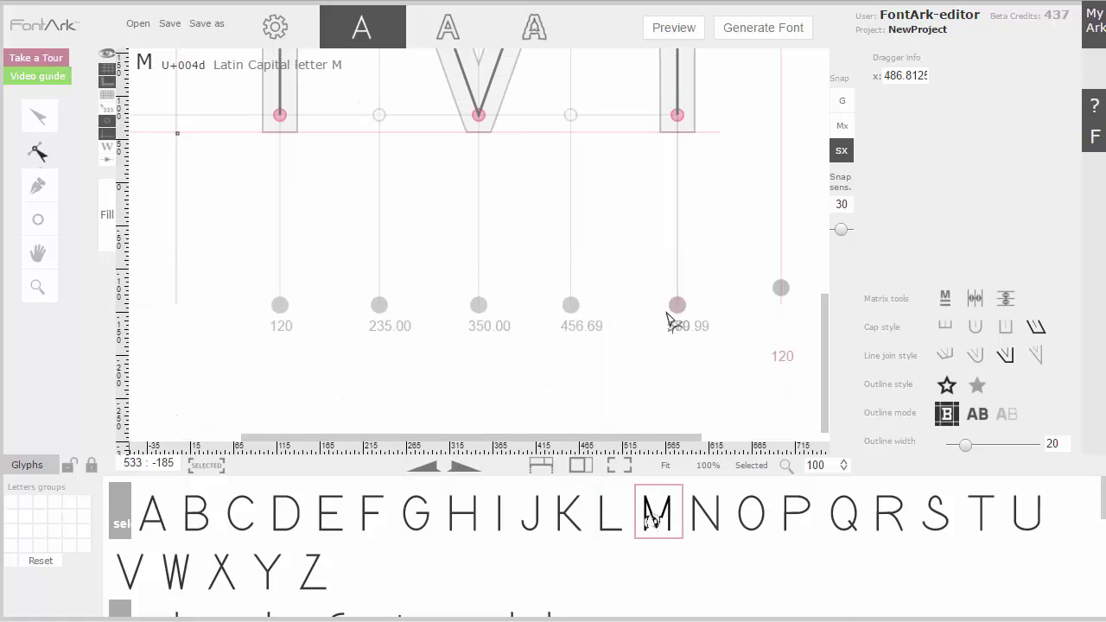
pyautogui.click(798, 537)
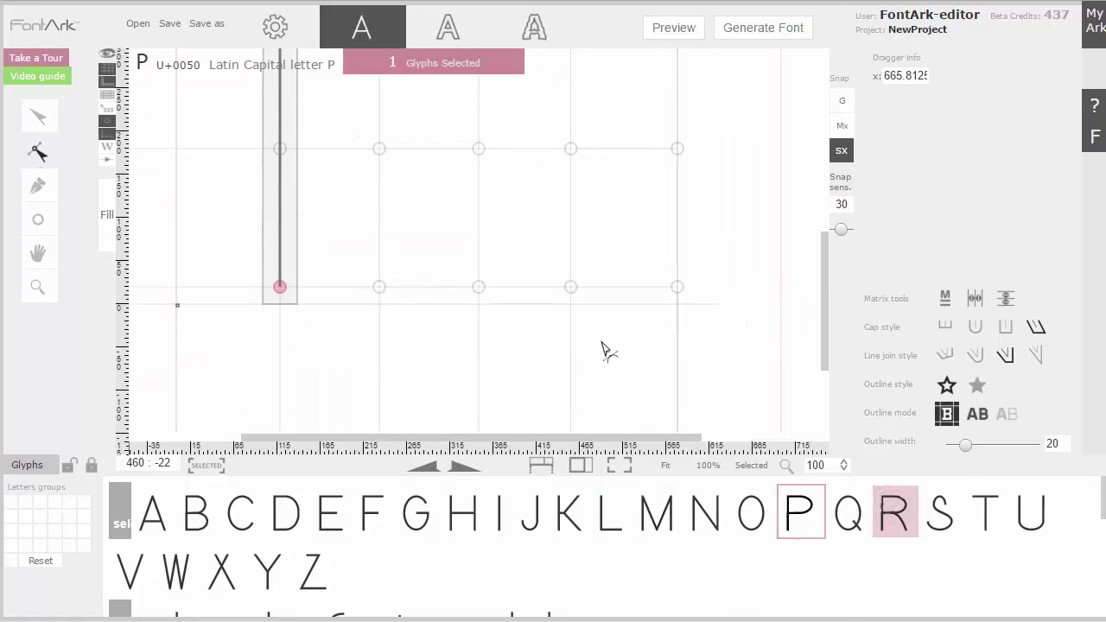
pyautogui.moveTo(677, 305); pyautogui.dragTo(620, 308)
pyautogui.scroll(5, 526, 321)
pyautogui.scroll(-6, 593, 248)
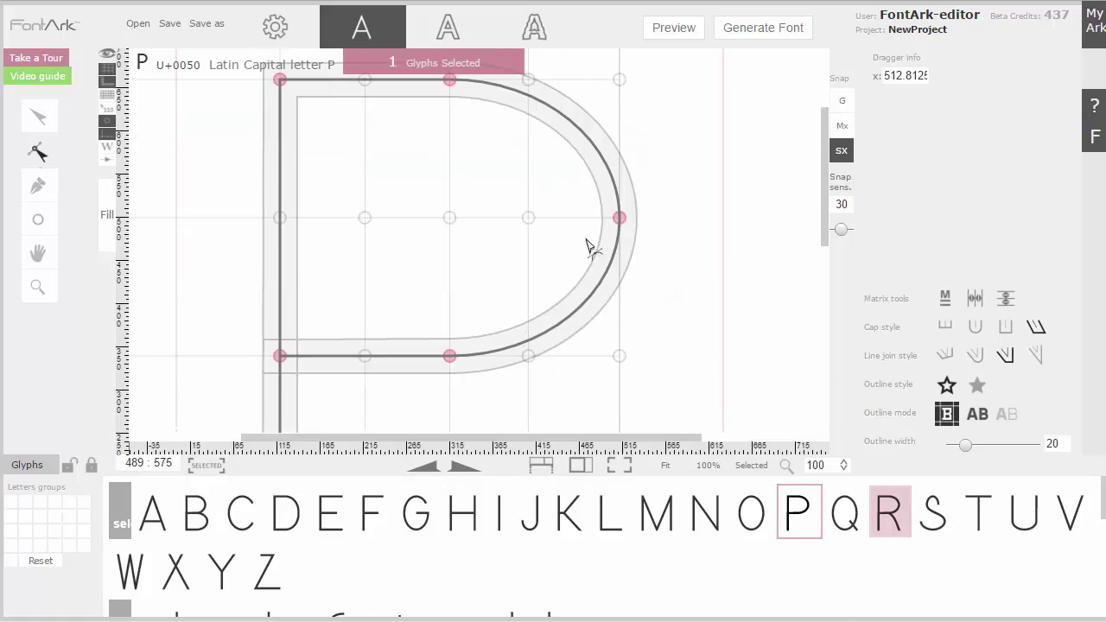
pyautogui.moveTo(448, 304); pyautogui.dragTo(476, 304)
pyautogui.scroll(5, 449, 316)
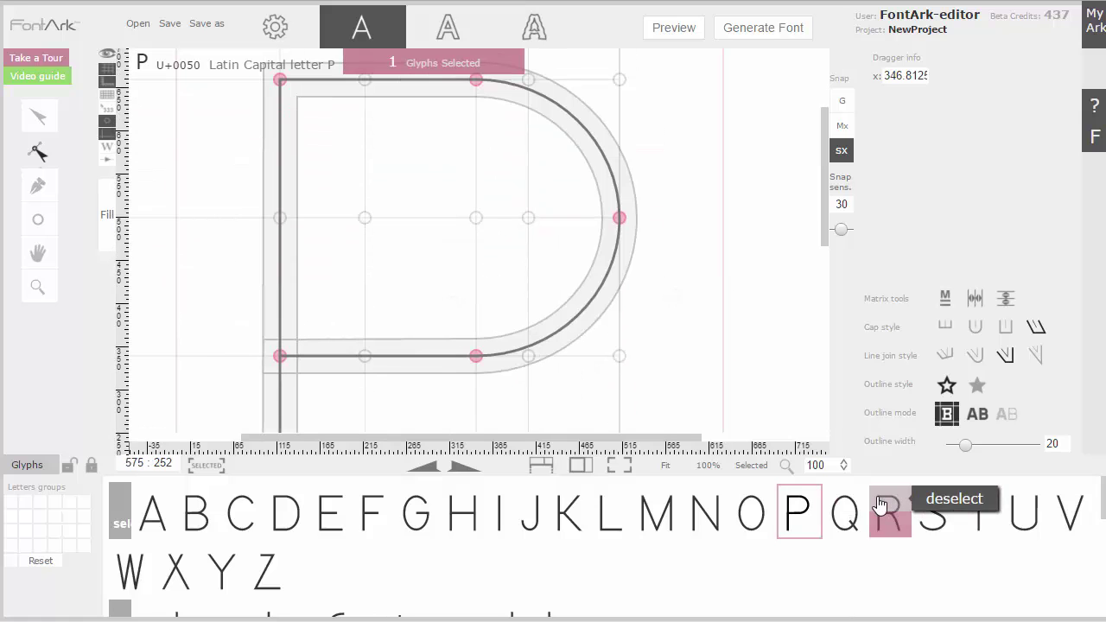
# - Deselect R and narrow capital S from 580 to 509, moving a column to 168
pyautogui.click(916, 573)
pyautogui.click(932, 523)
pyautogui.scroll(-5, 521, 291)
pyautogui.moveTo(379, 304); pyautogui.dragTo(310, 304)
pyautogui.moveTo(577, 304); pyautogui.dragTo(615, 305)
pyautogui.scroll(5, 506, 291)
pyautogui.scroll(-5, 630, 320)
pyautogui.scroll(5, 616, 305)
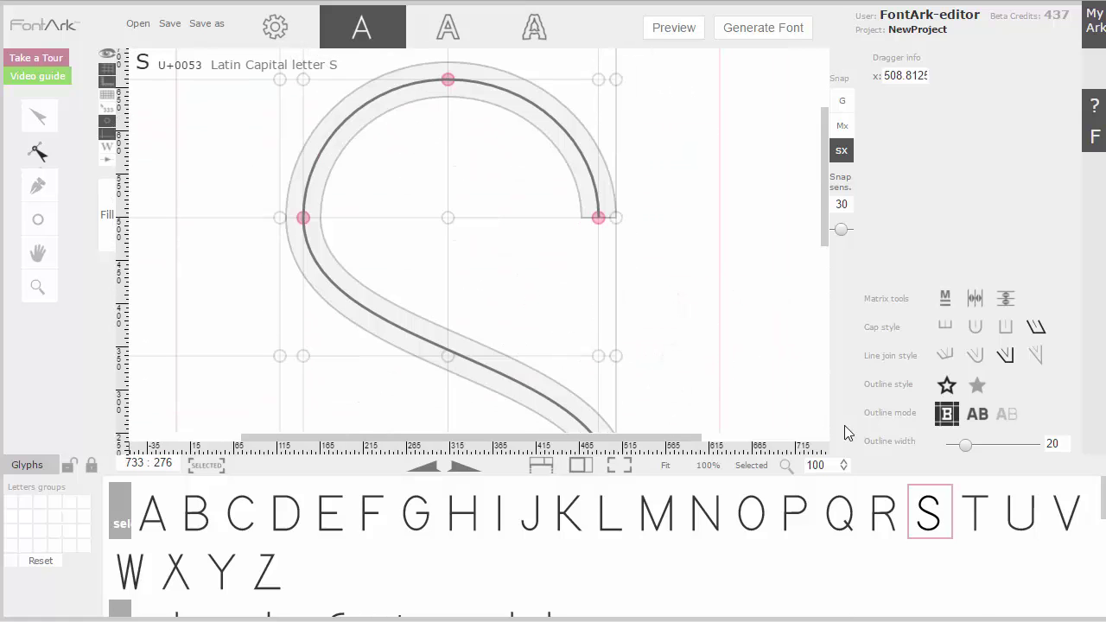
# - Widen capital W from 686.52 to 738, shifting one column to 262
pyautogui.click(166, 586)
pyautogui.click(130, 572)
pyautogui.scroll(-5, 521, 291)
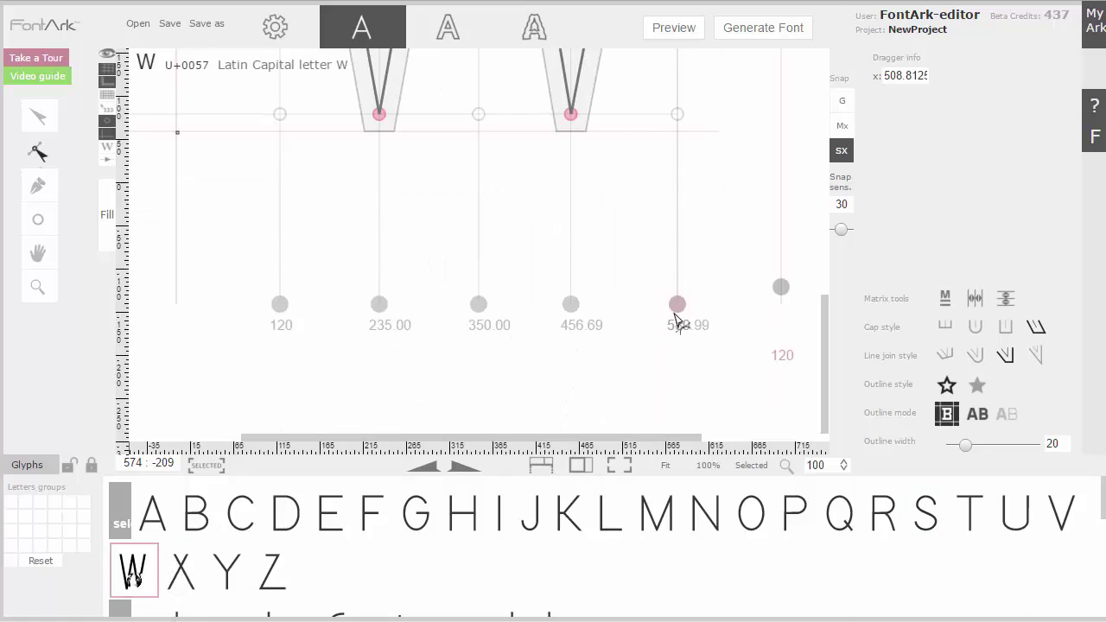
pyautogui.moveTo(679, 307); pyautogui.dragTo(713, 304)
pyautogui.moveTo(390, 304); pyautogui.dragTo(345, 304)
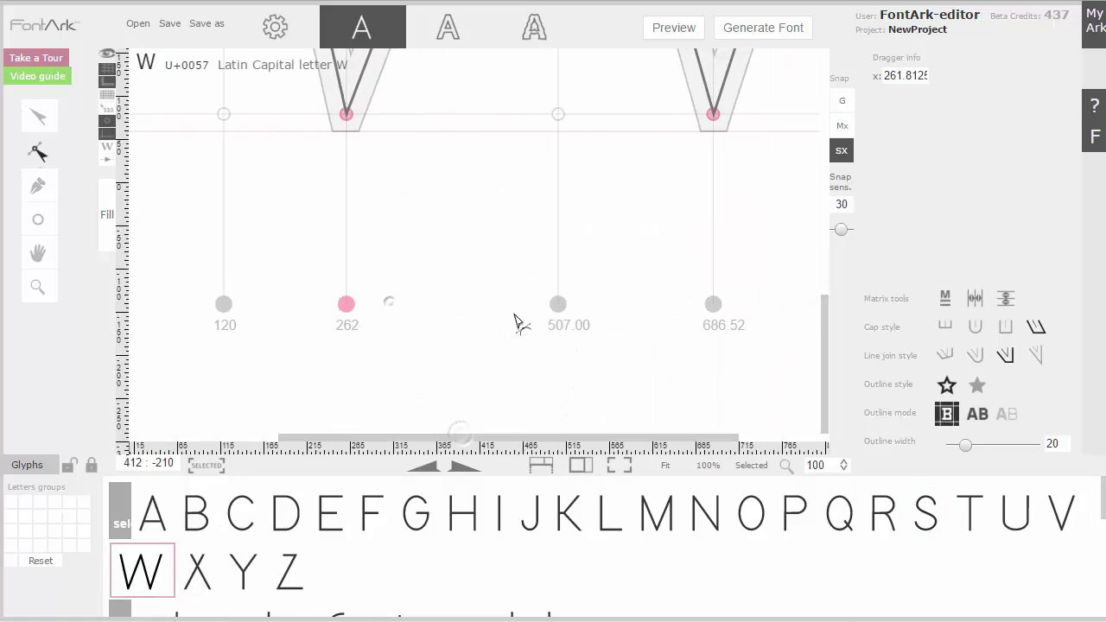
pyautogui.moveTo(713, 304); pyautogui.dragTo(758, 305)
pyautogui.scroll(5, 585, 291)
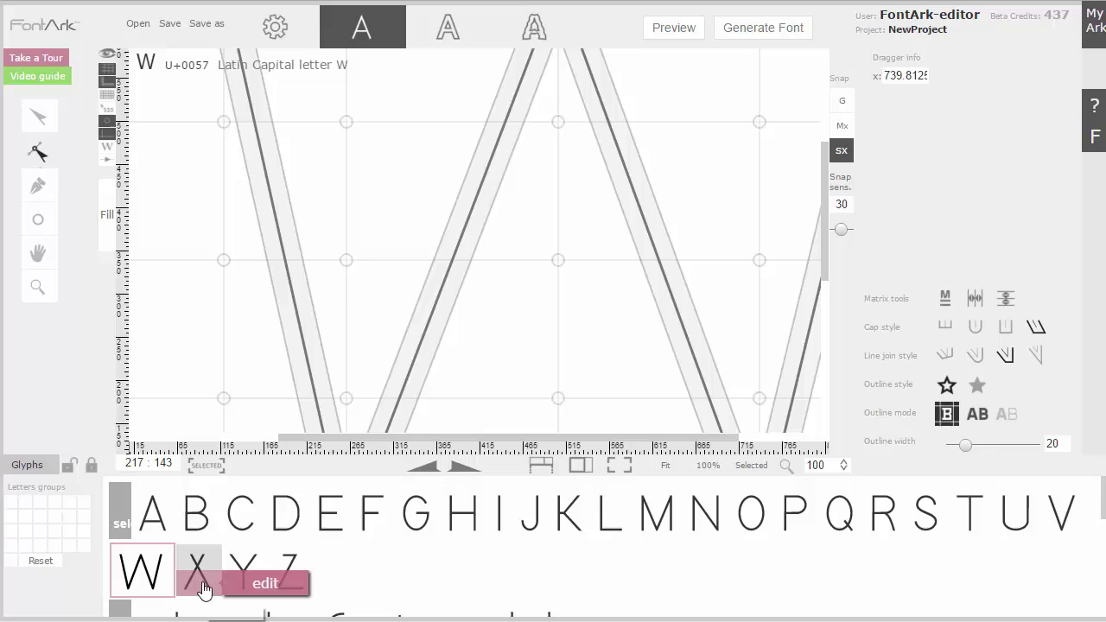
# - On capital X, show the 20 × 20 grid and turn on grid snapping
pyautogui.click(203, 589)
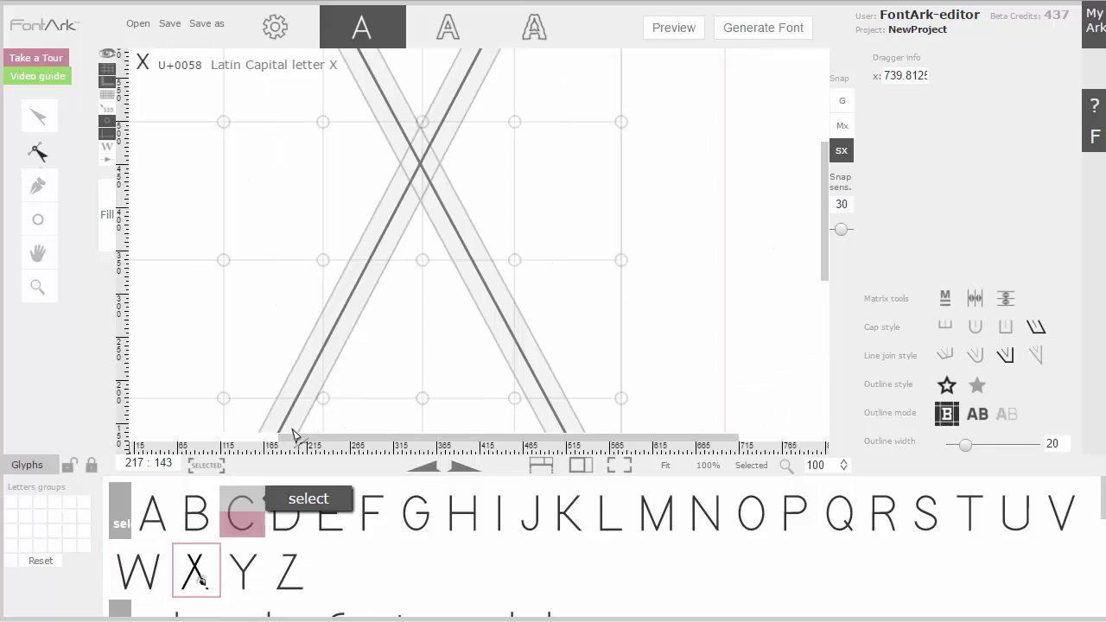
pyautogui.click(107, 97)
pyautogui.scroll(-1, 402, 233)
pyautogui.scroll(-1, 402, 233)
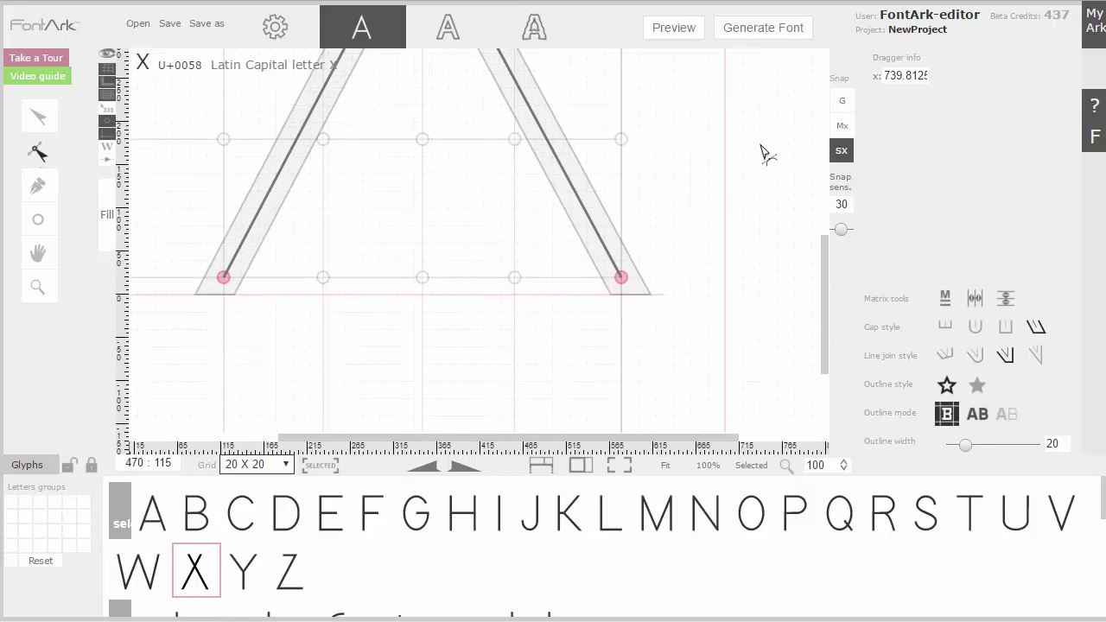
pyautogui.click(840, 99)
pyautogui.scroll(-2, 519, 198)
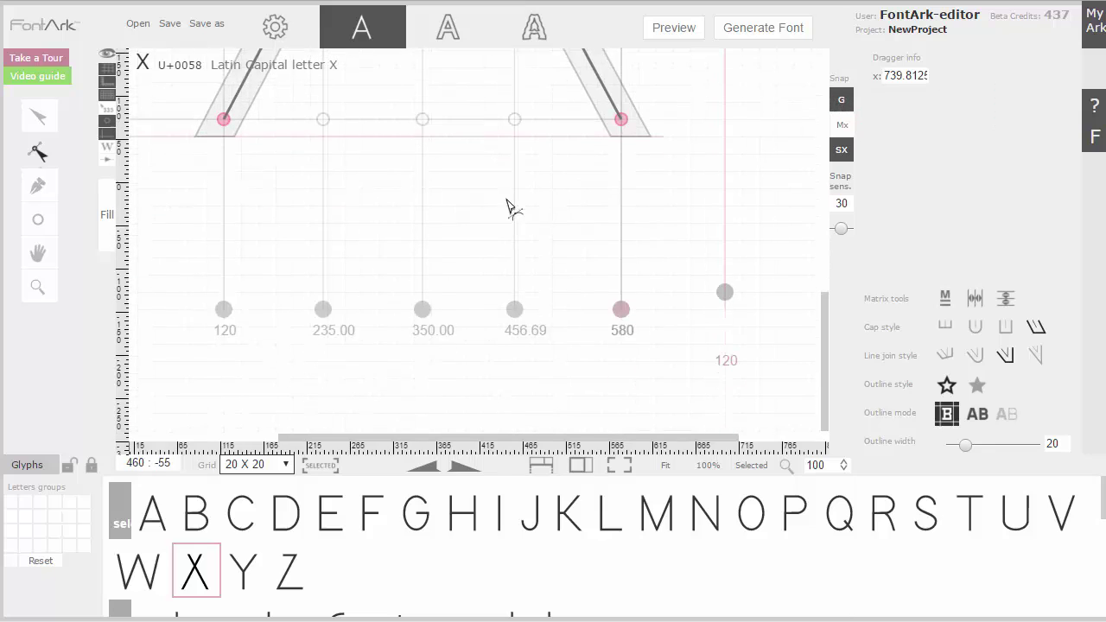
# - Set X's inner columns to 140 and 560, then select and deselect Z
pyautogui.moveTo(330, 303); pyautogui.dragTo(240, 304)
pyautogui.moveTo(514, 303); pyautogui.dragTo(585, 304)
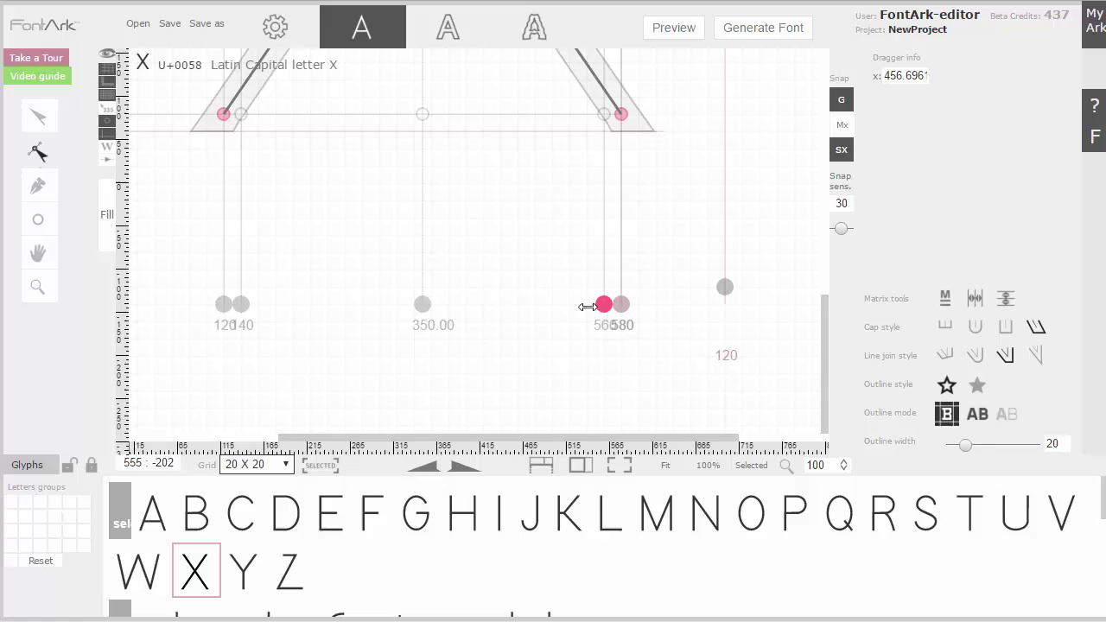
pyautogui.scroll(5, 487, 279)
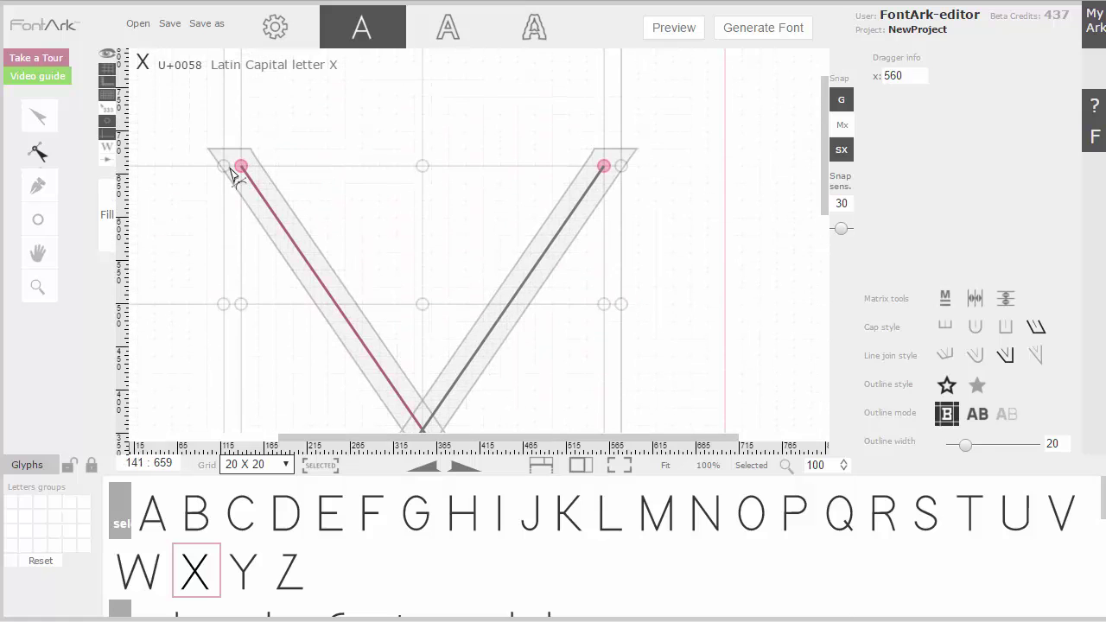
pyautogui.scroll(-3, 277, 181)
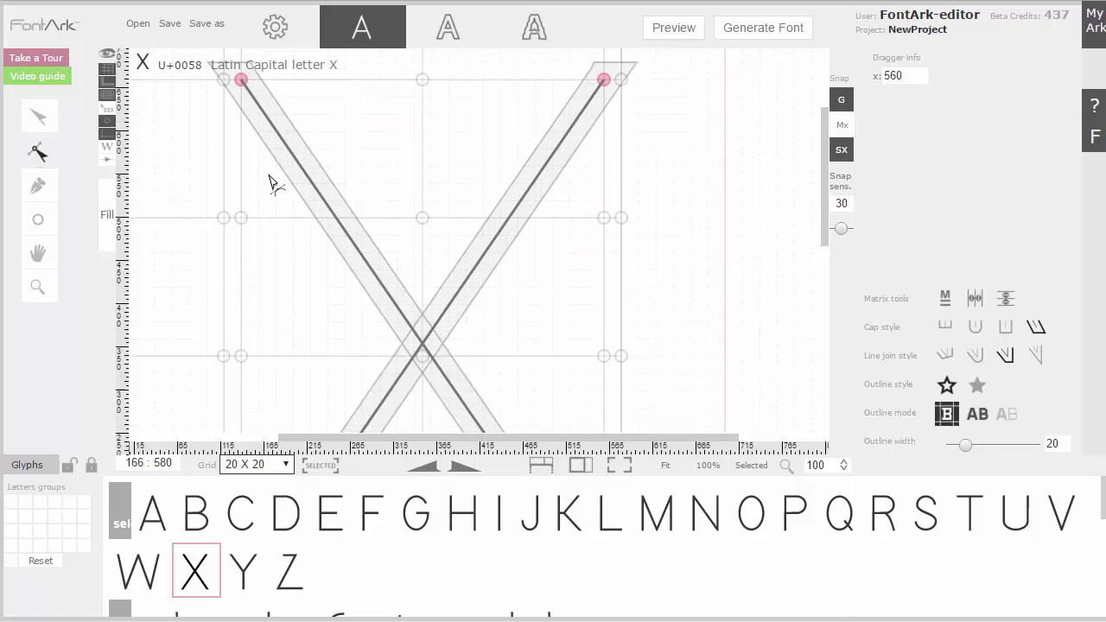
pyautogui.scroll(5, 285, 190)
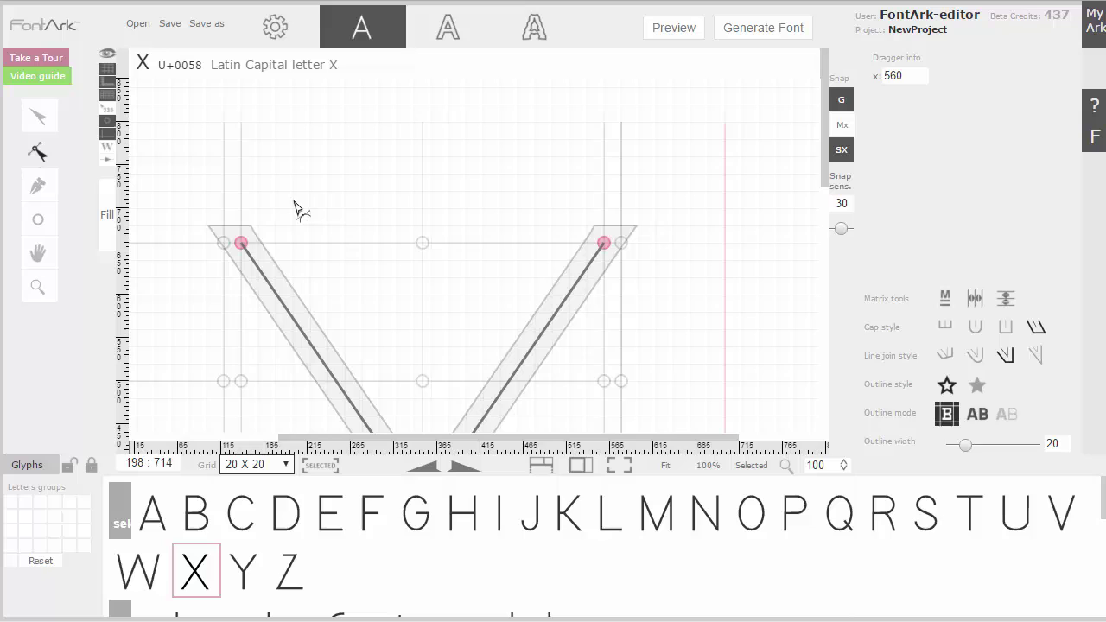
pyautogui.click(289, 571)
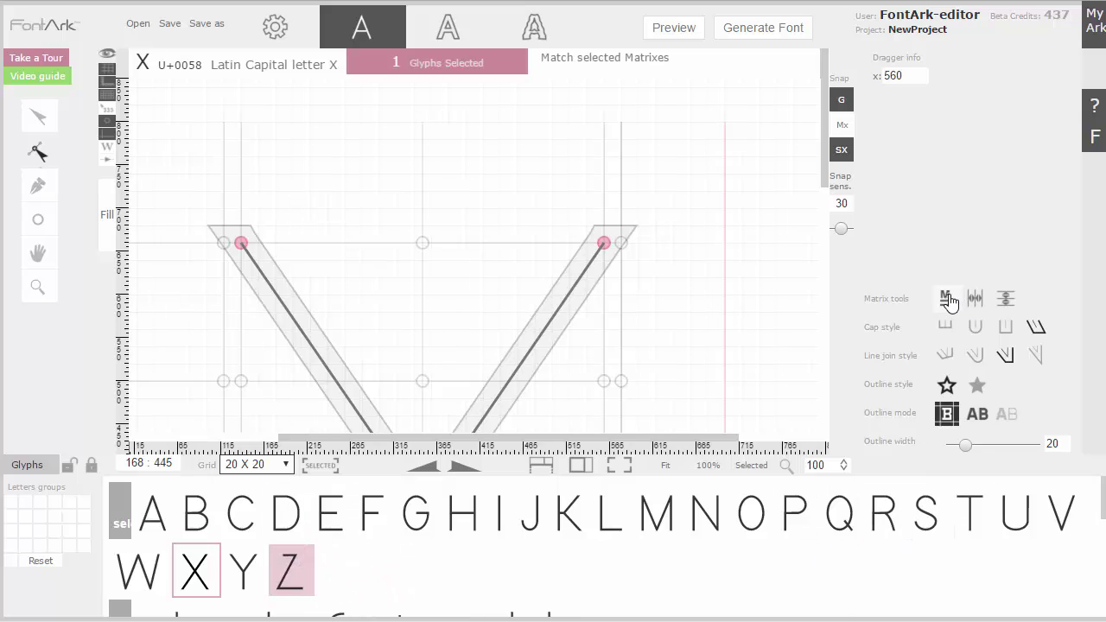
pyautogui.press('Escape')
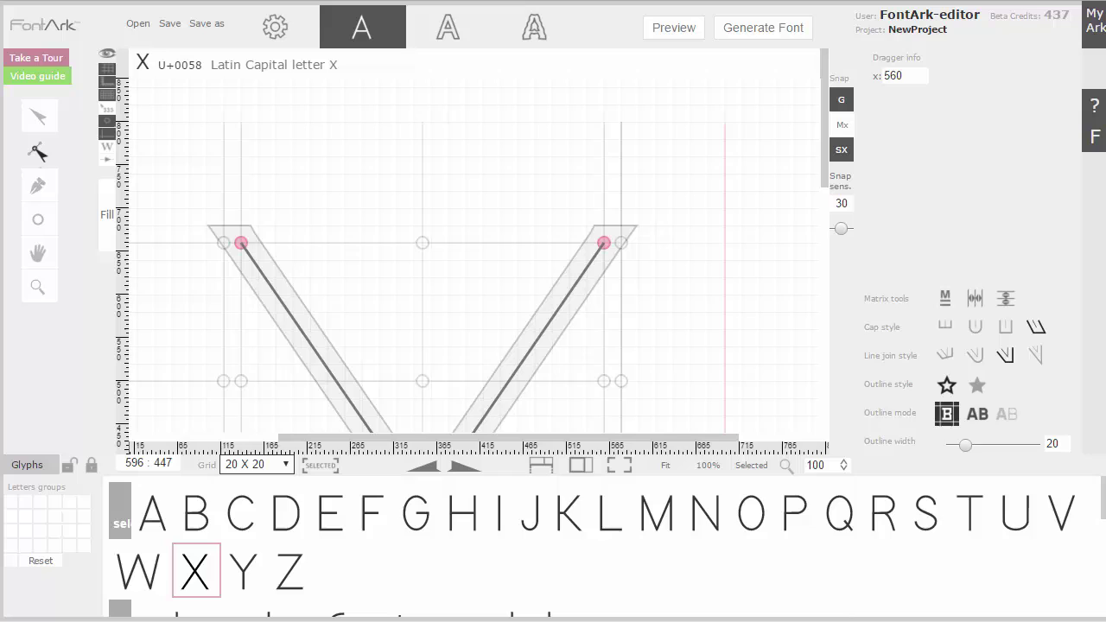
# - Fit capital H fully in view and display it with solid fill
pyautogui.moveTo(949, 545)
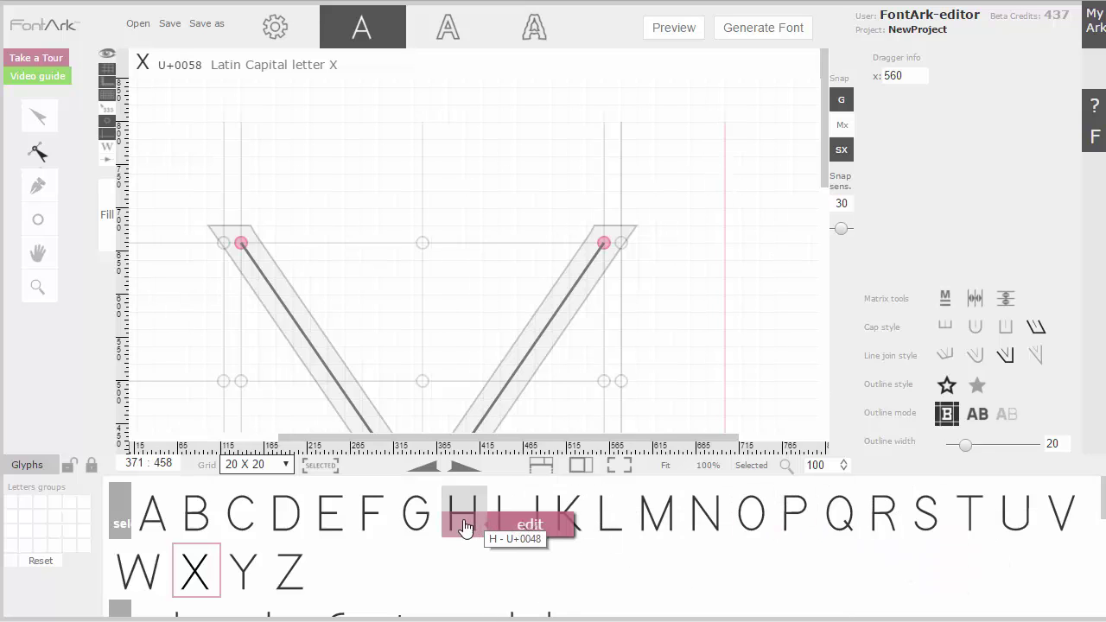
pyautogui.click(510, 524)
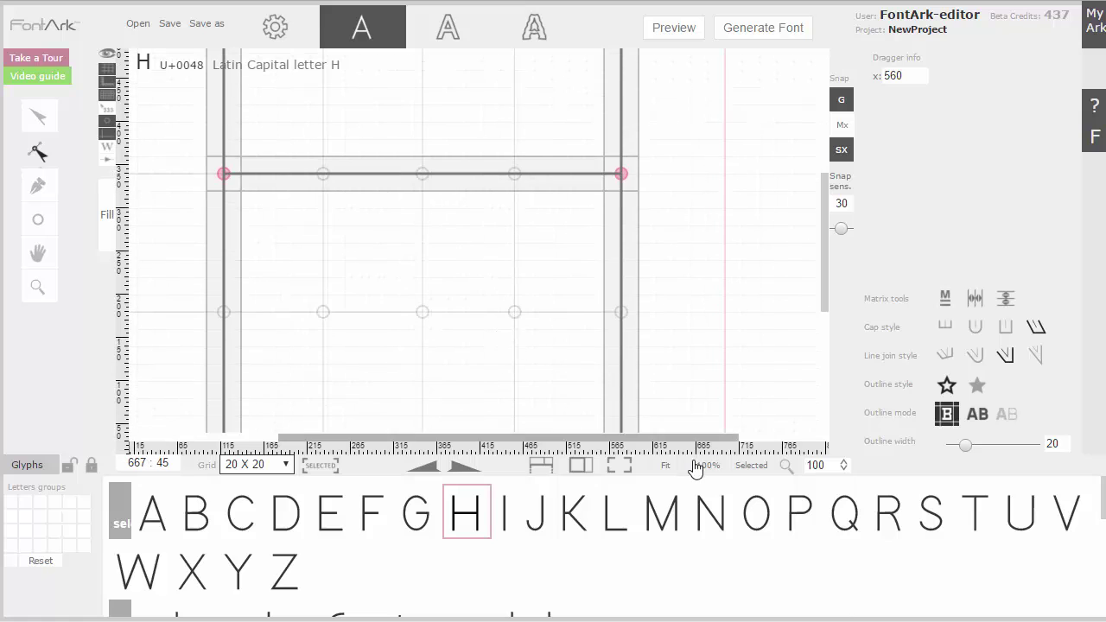
pyautogui.click(667, 465)
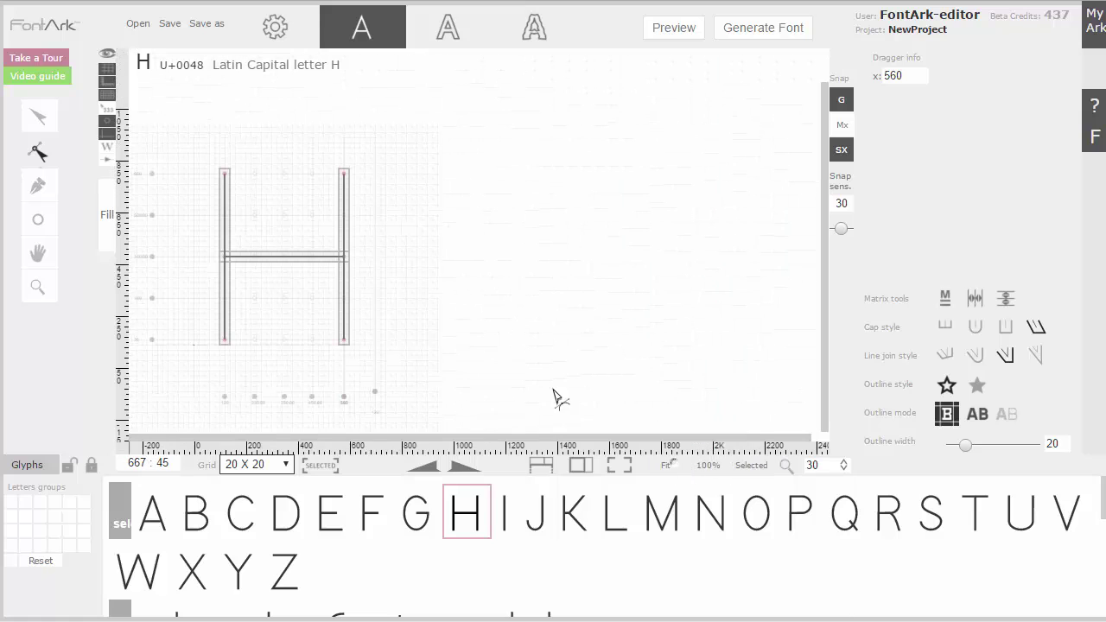
pyautogui.click(110, 204)
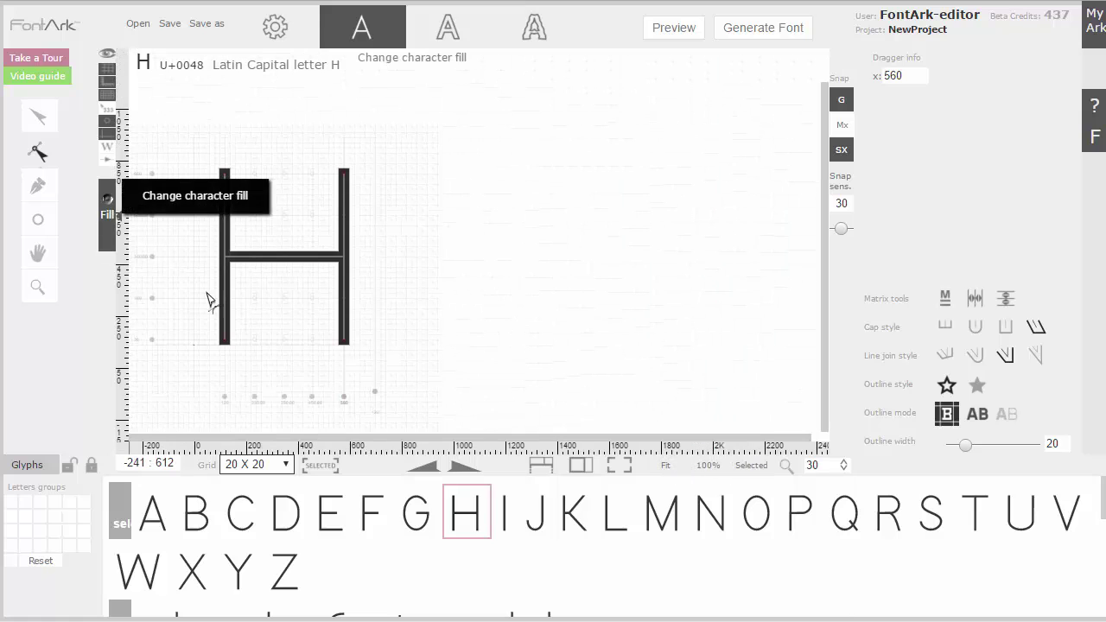
# - Switch to capital O to see its oval as a filled shape
pyautogui.click(750, 512)
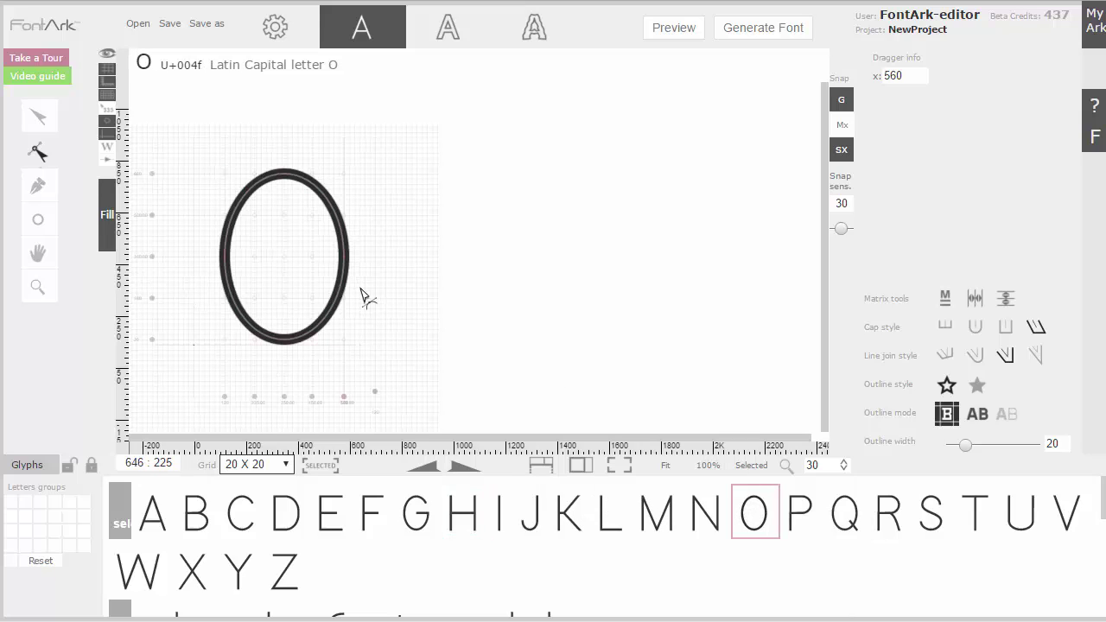
pyautogui.moveTo(455, 542)
pyautogui.moveTo(752, 526)
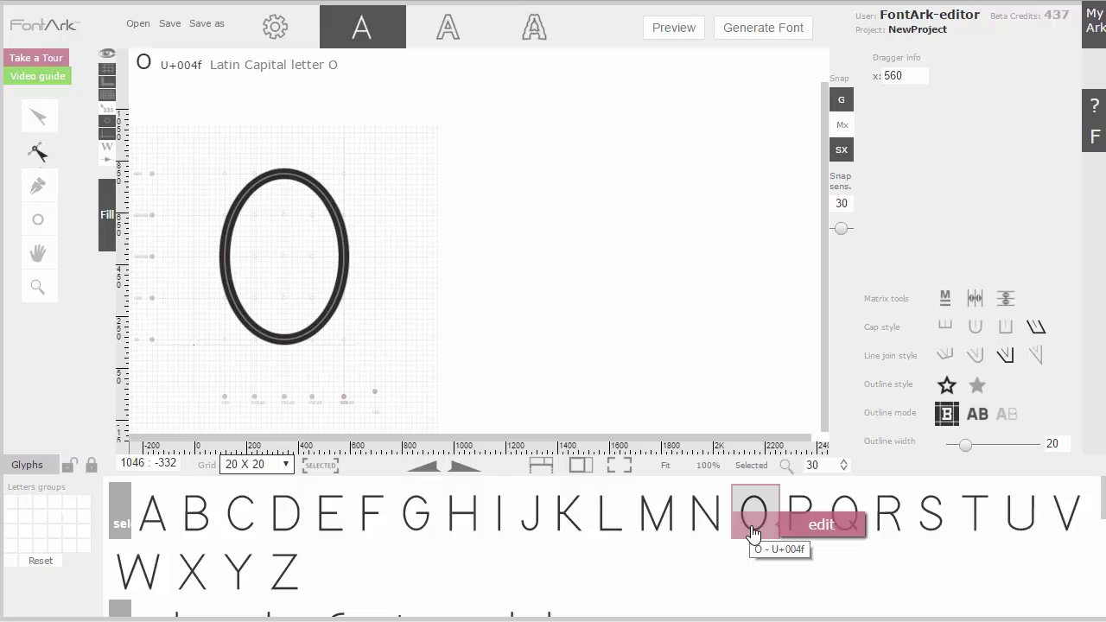
# - Widen O, Q, C and G together, moving O's right column from 560 to 660
pyautogui.click(894, 501)
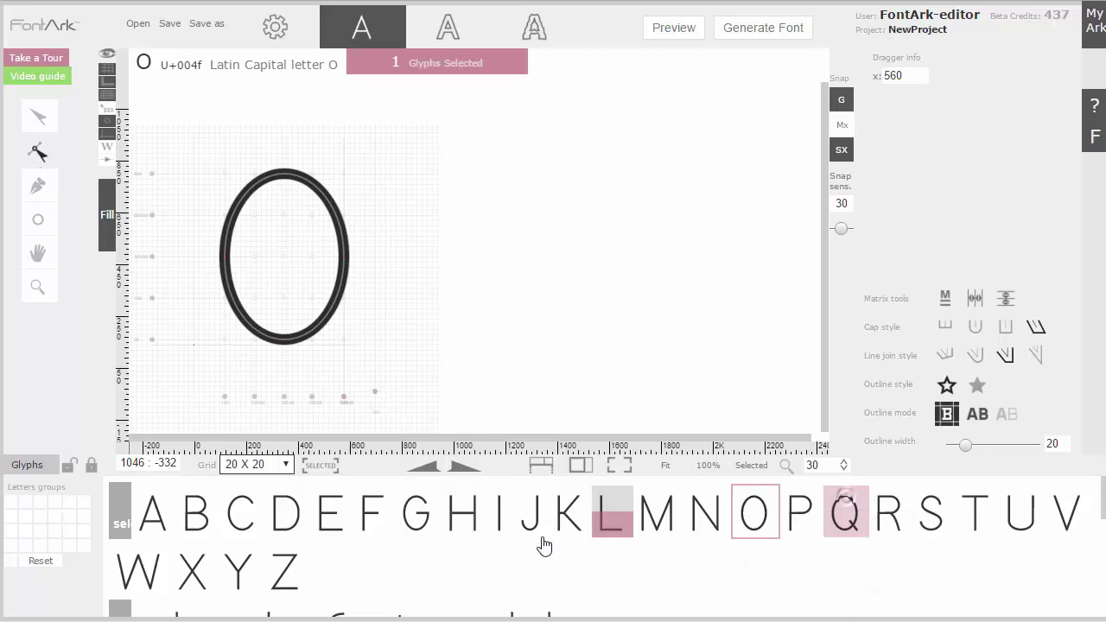
pyautogui.click(240, 523)
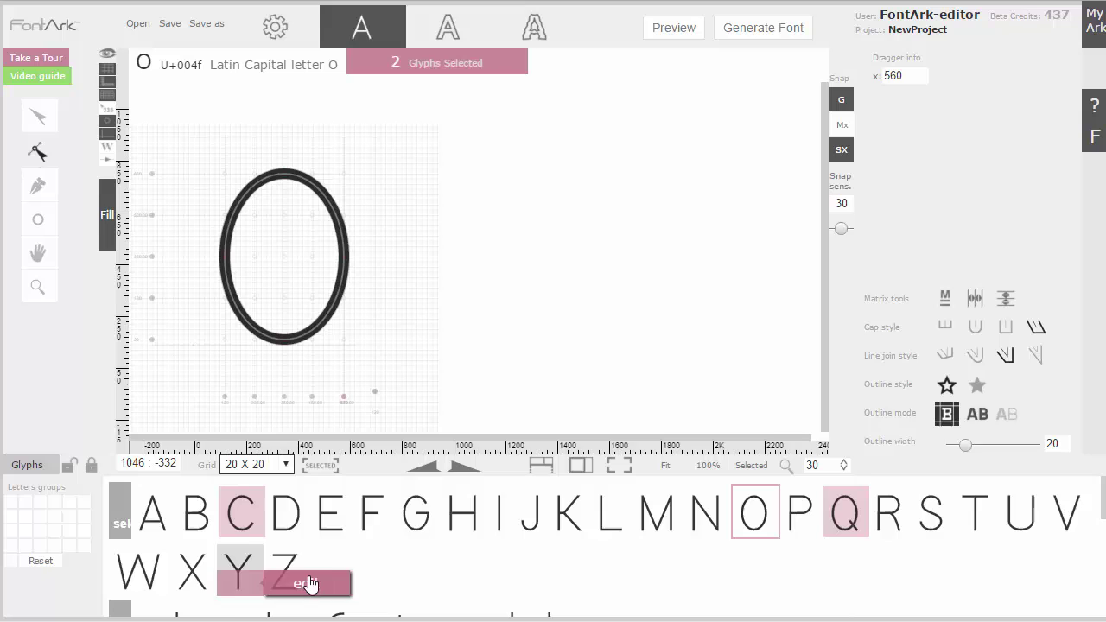
pyautogui.click(417, 512)
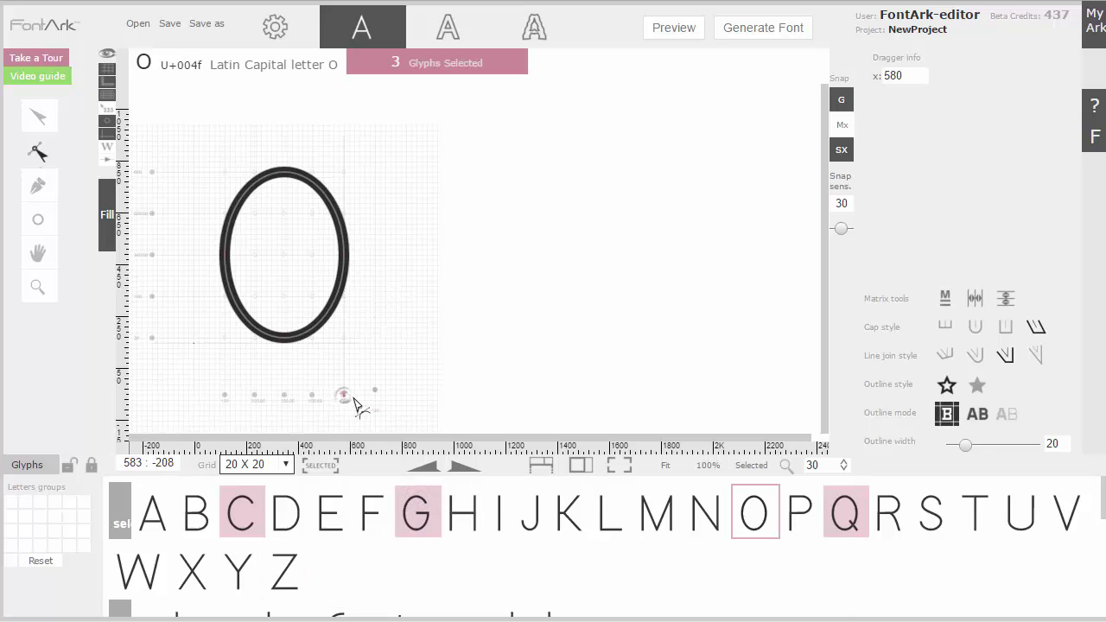
pyautogui.moveTo(353, 400); pyautogui.dragTo(366, 397)
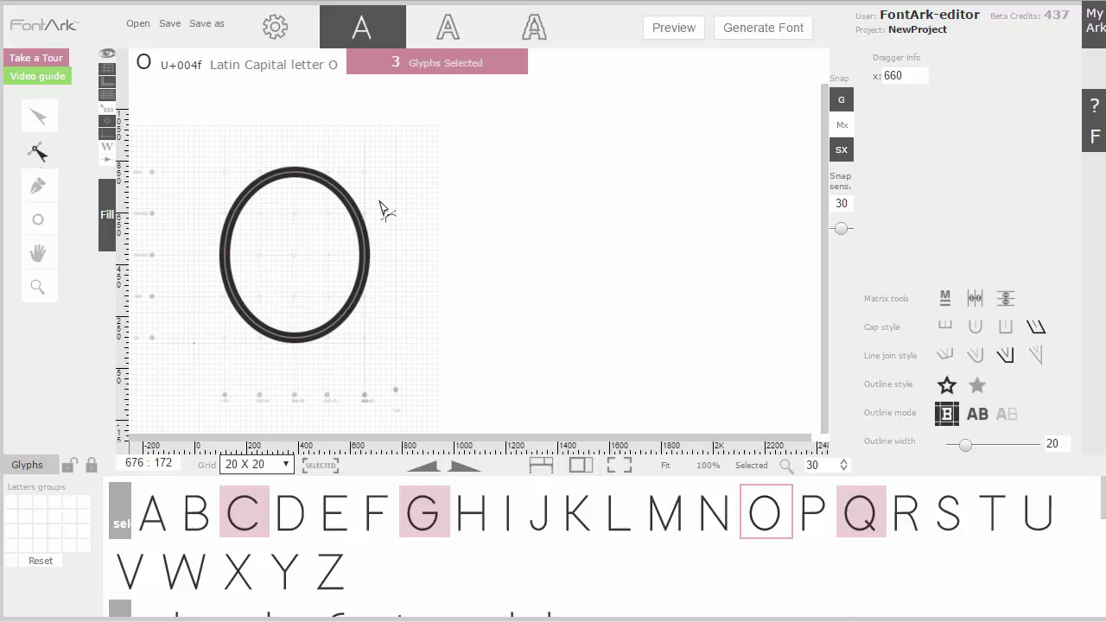
pyautogui.click(435, 63)
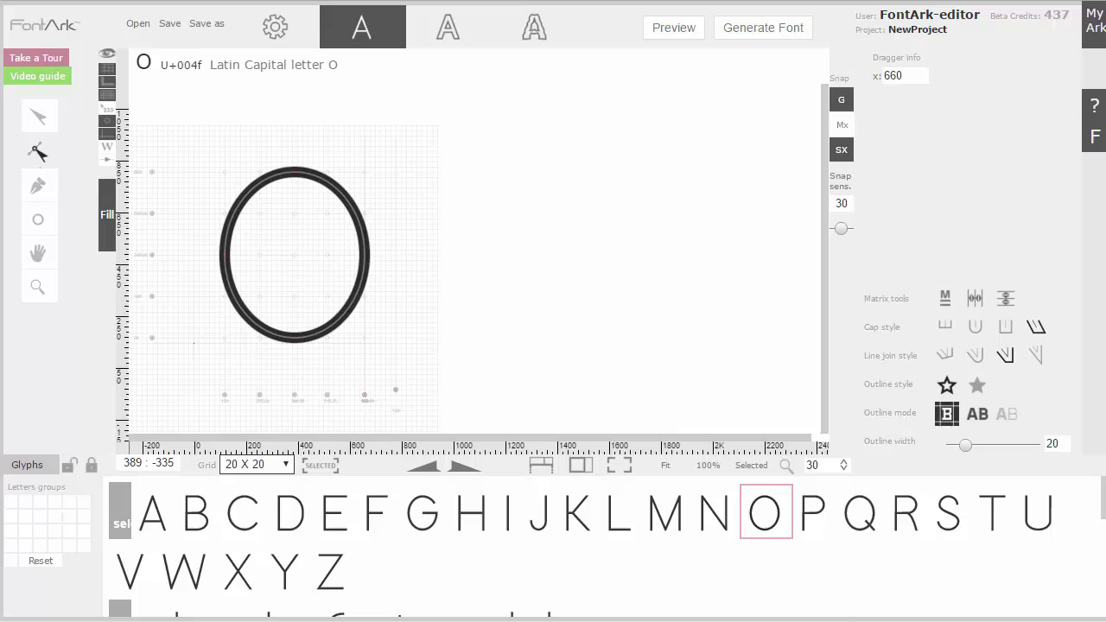
# - Narrow the C's opening slightly and make the U narrower, adjusting its bottom curve
pyautogui.click(254, 514)
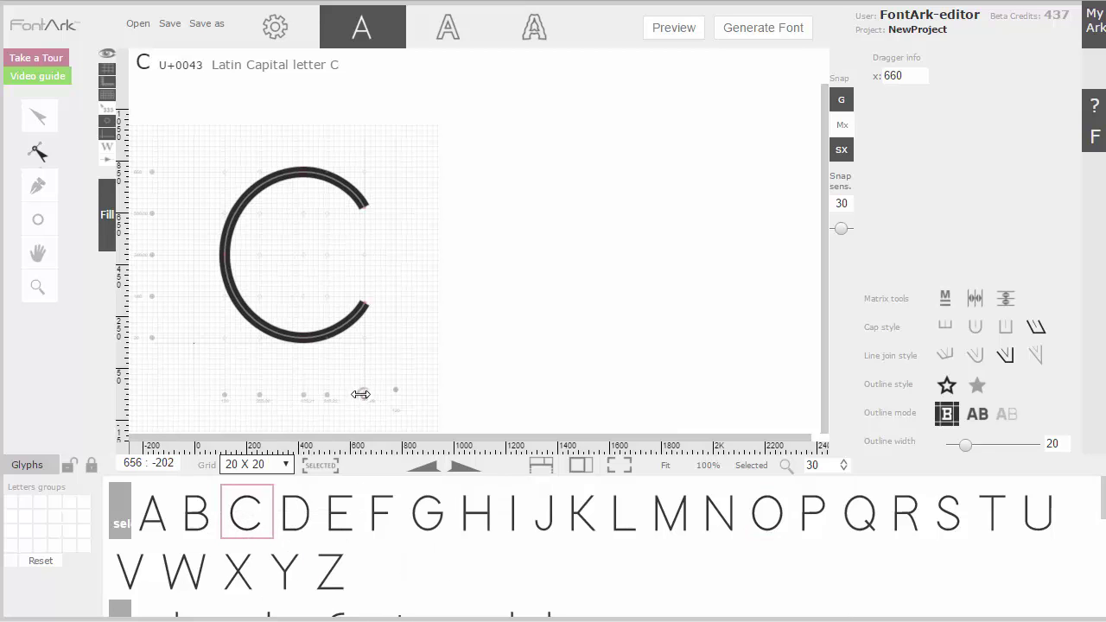
pyautogui.moveTo(360, 394); pyautogui.dragTo(358, 394)
pyautogui.moveTo(430, 540)
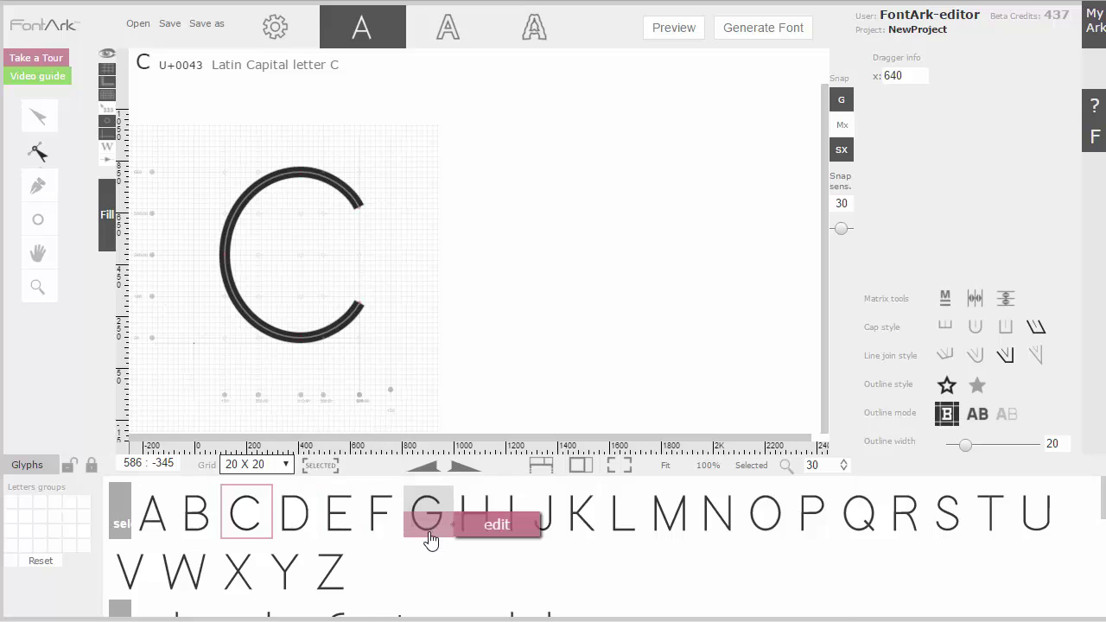
pyautogui.click(1037, 518)
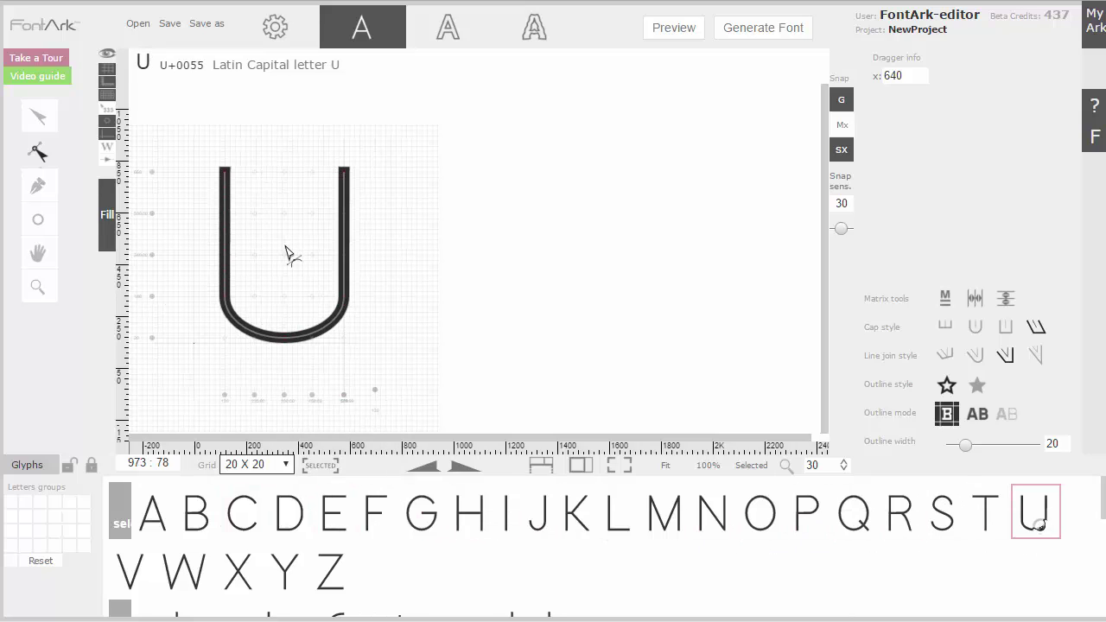
pyautogui.moveTo(152, 298); pyautogui.dragTo(151, 278)
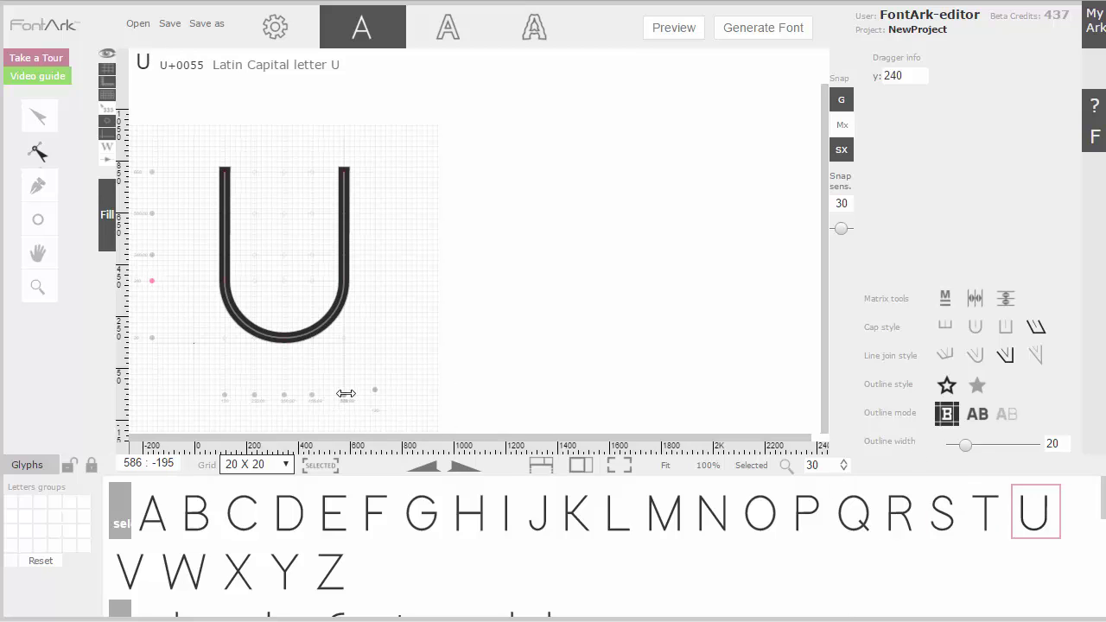
pyautogui.moveTo(346, 394); pyautogui.dragTo(341, 395)
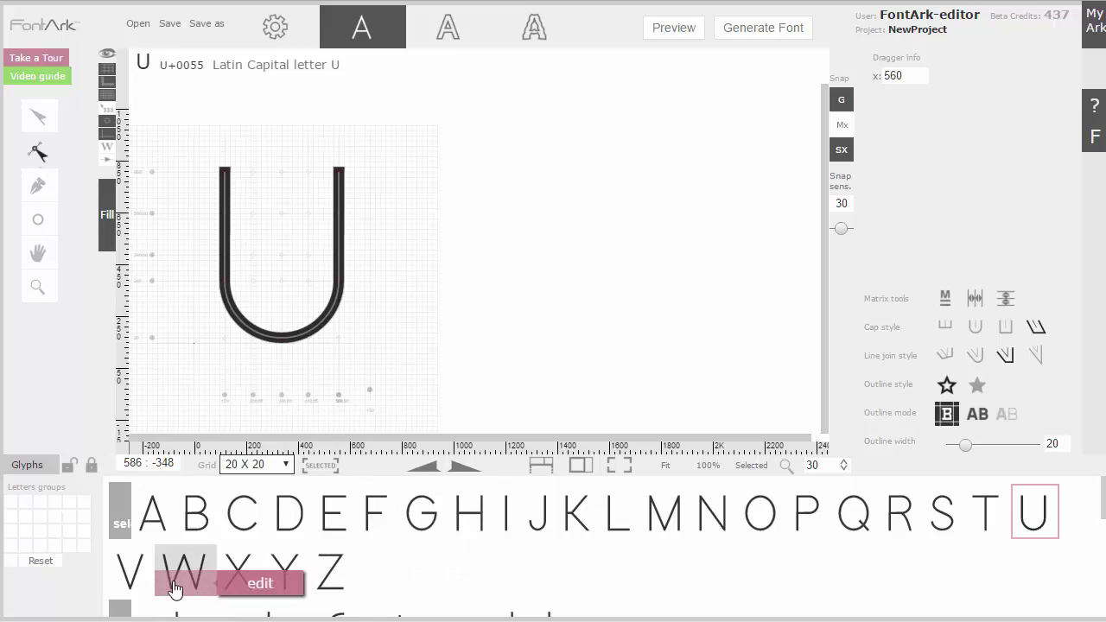
# - Widen capital A to a 640 right column and bring up the font preview
pyautogui.click(160, 525)
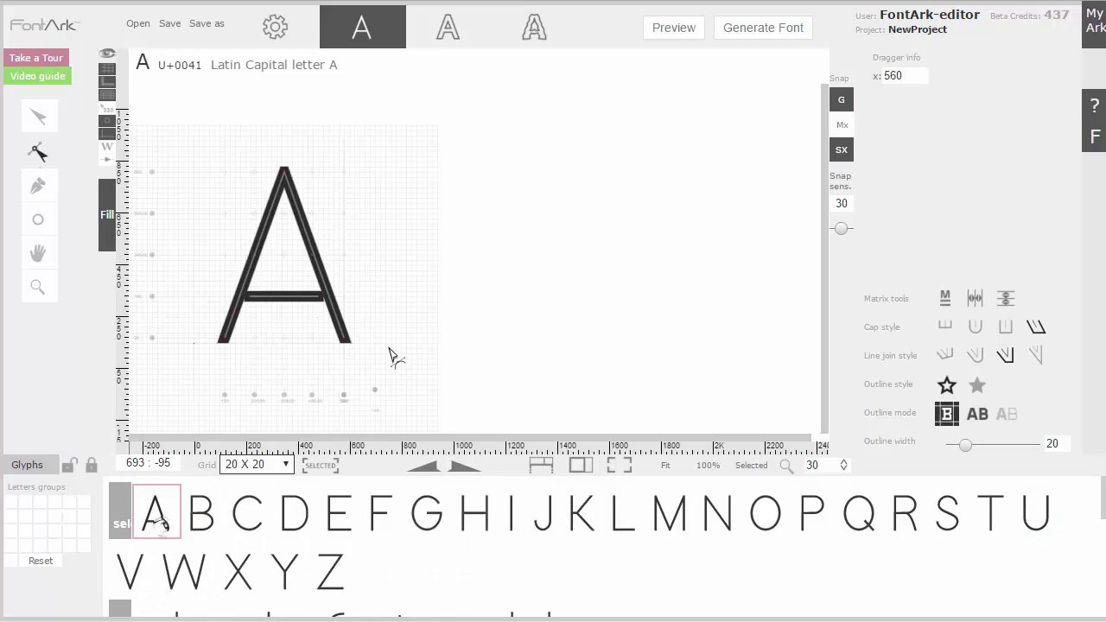
pyautogui.moveTo(343, 395); pyautogui.dragTo(361, 402)
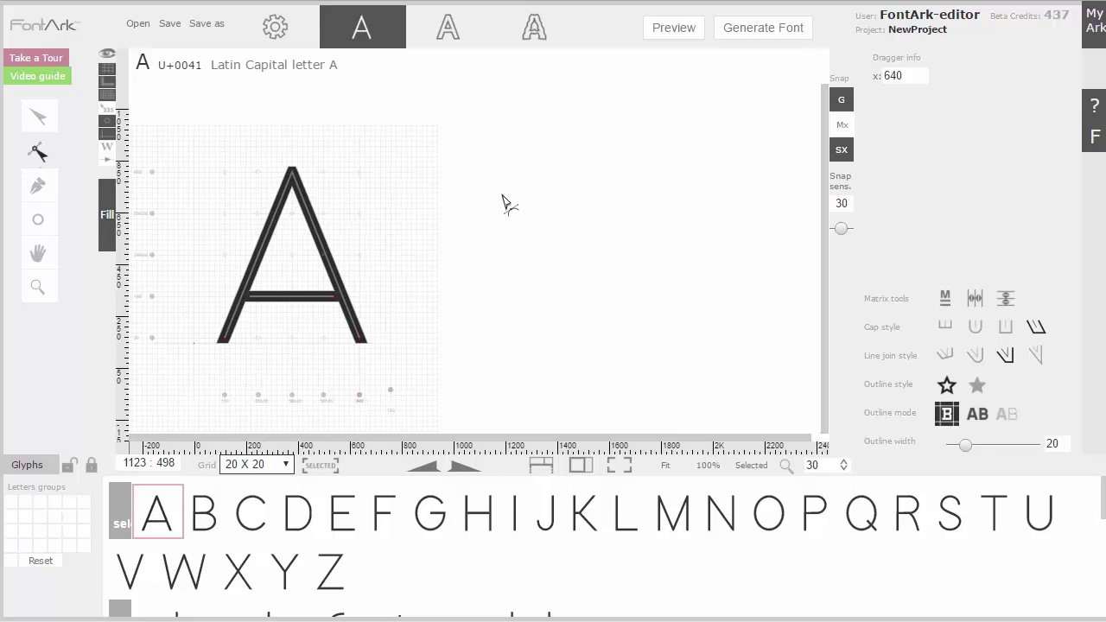
pyautogui.click(662, 32)
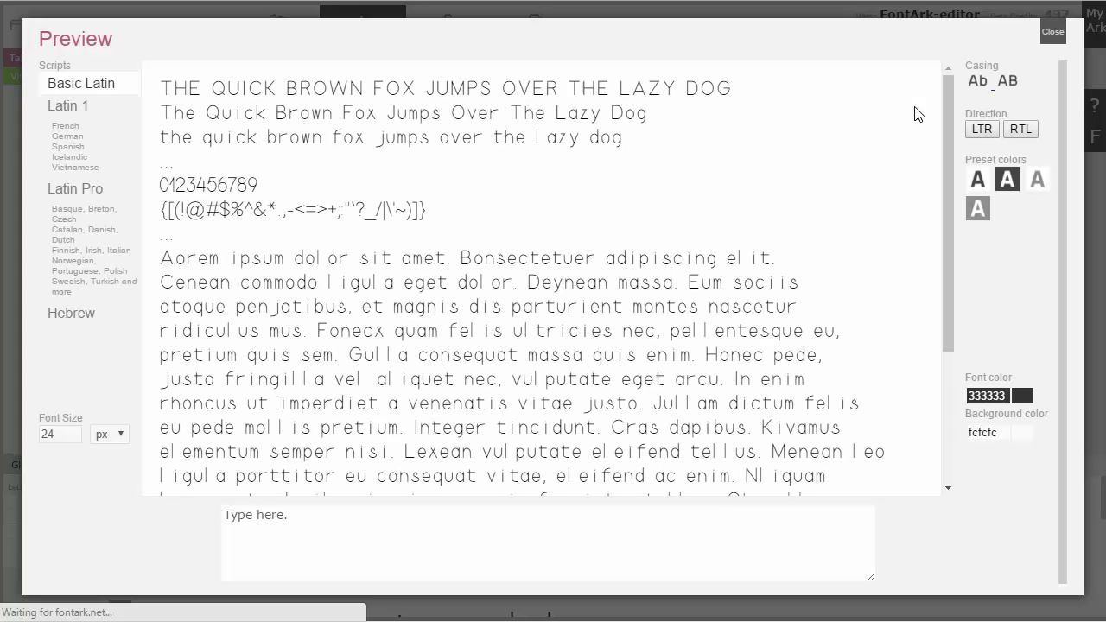
# - Review the sample text in all uppercase at 58 px, then close the preview
pyautogui.click(1007, 82)
pyautogui.scroll(5, 496, 245)
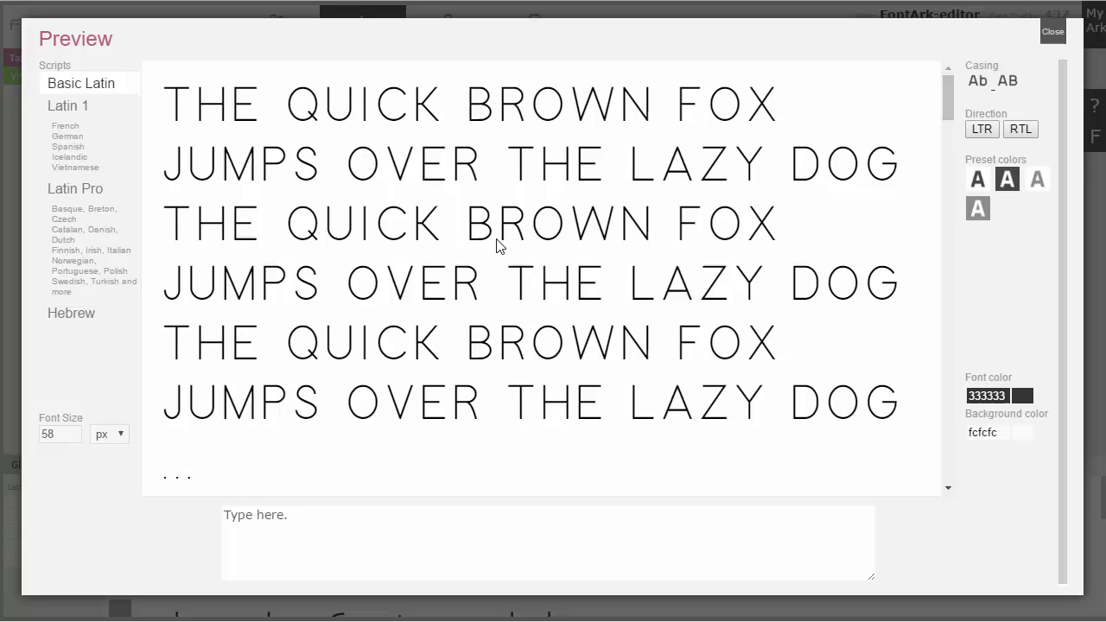
pyautogui.scroll(-10, 509, 277)
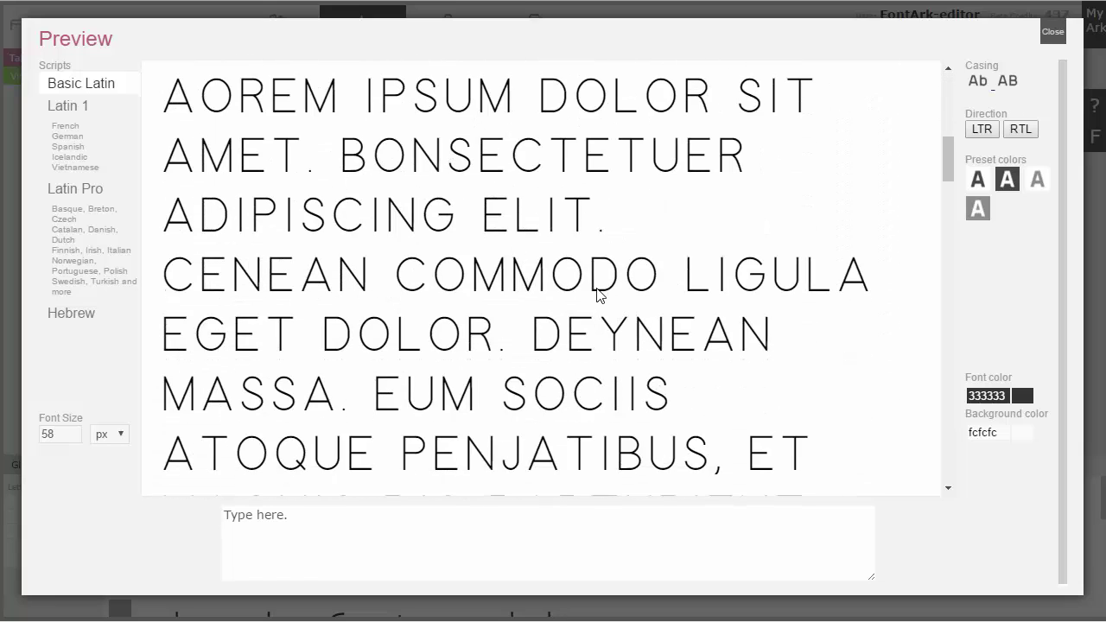
pyautogui.scroll(-2, 598, 295)
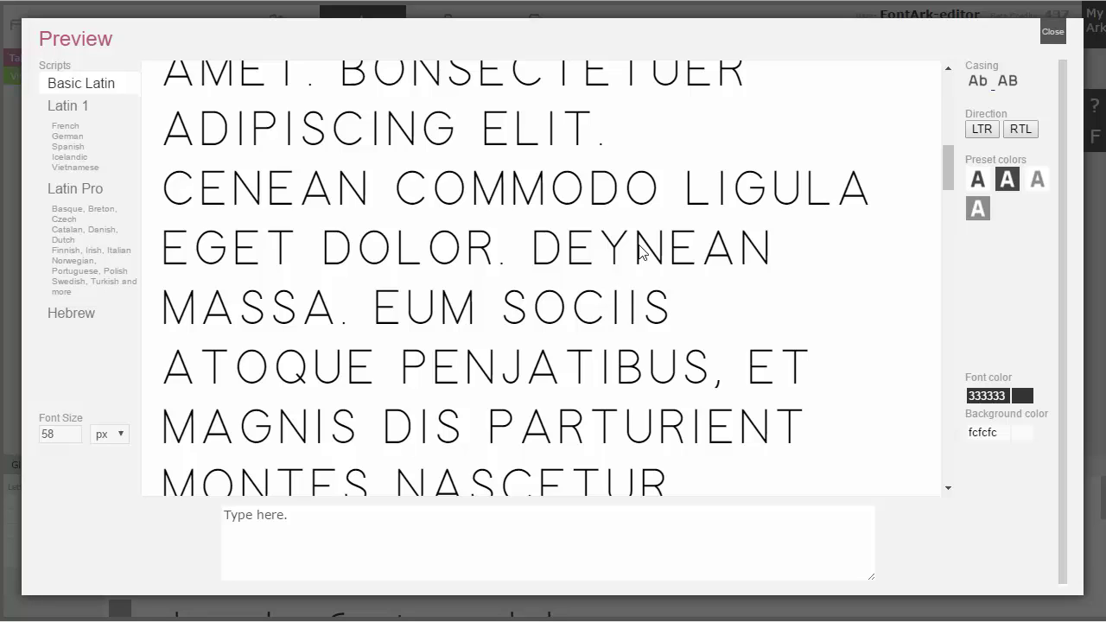
pyautogui.scroll(-4, 437, 344)
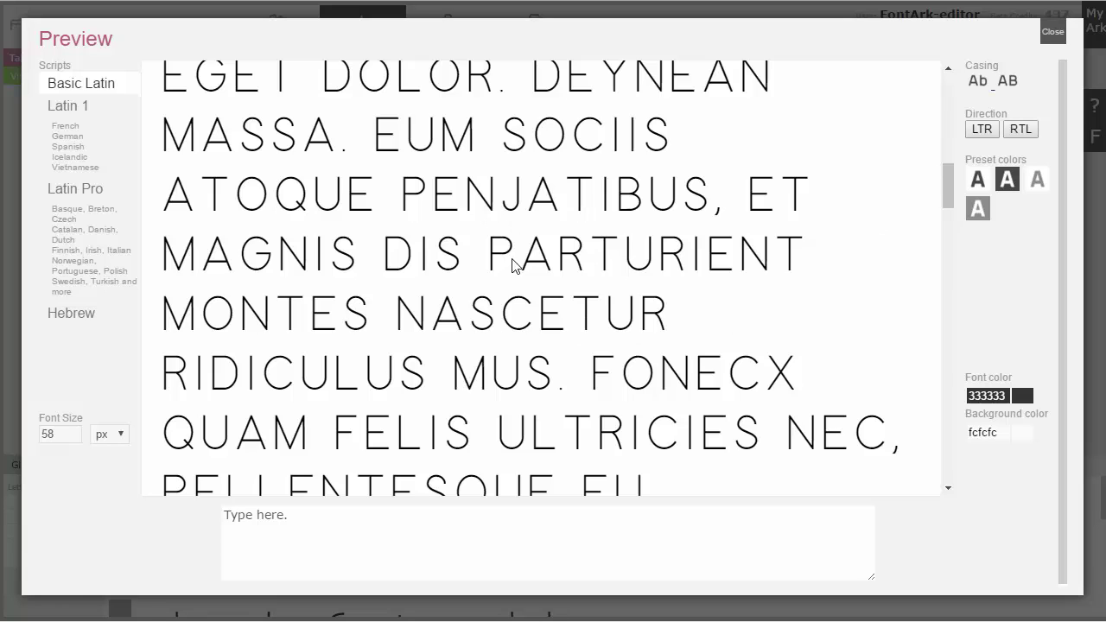
pyautogui.scroll(-5, 645, 387)
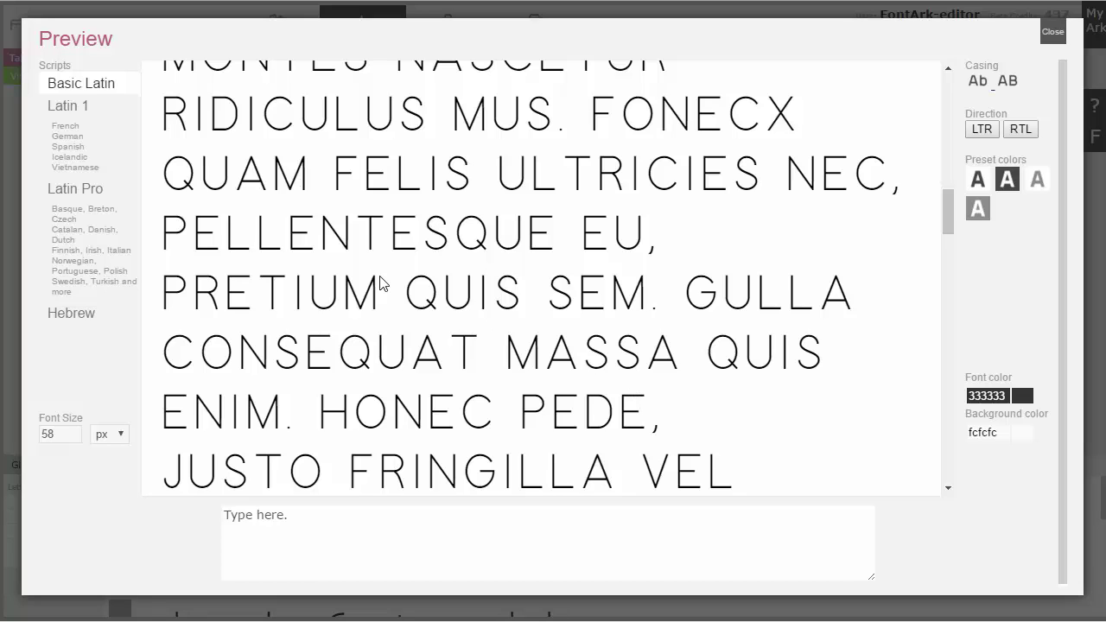
pyautogui.scroll(-2, 389, 291)
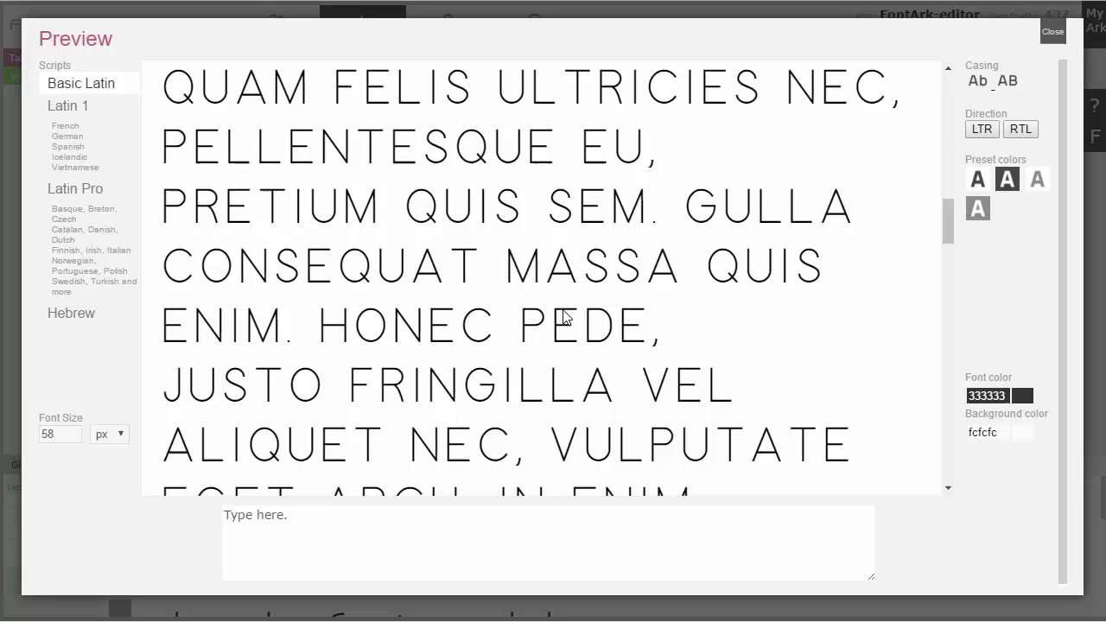
pyautogui.scroll(-2, 532, 327)
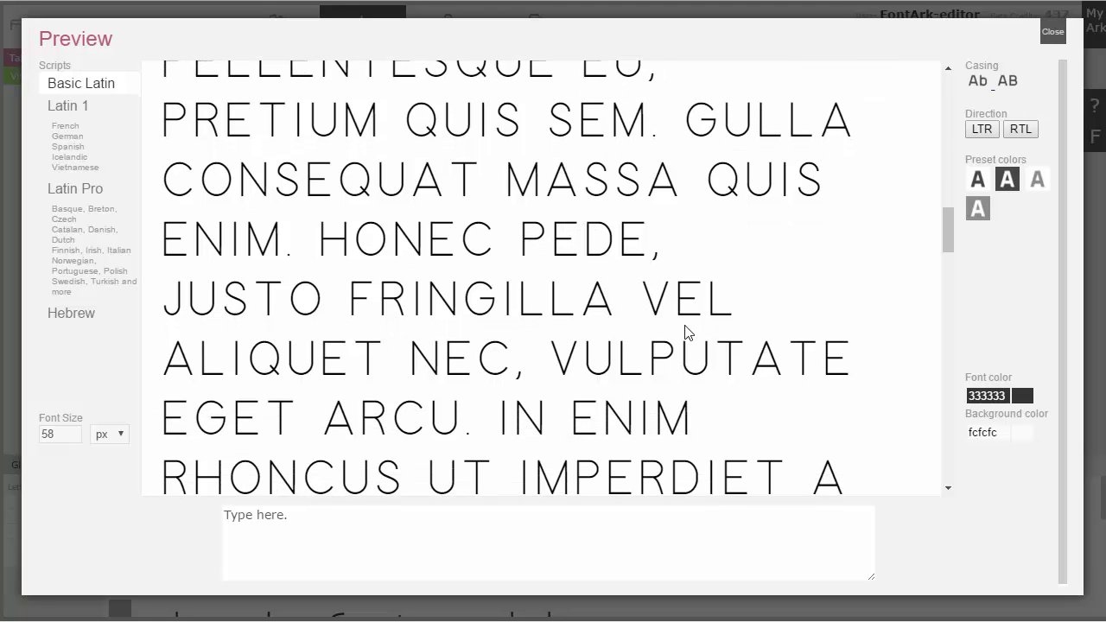
pyautogui.scroll(-4, 509, 336)
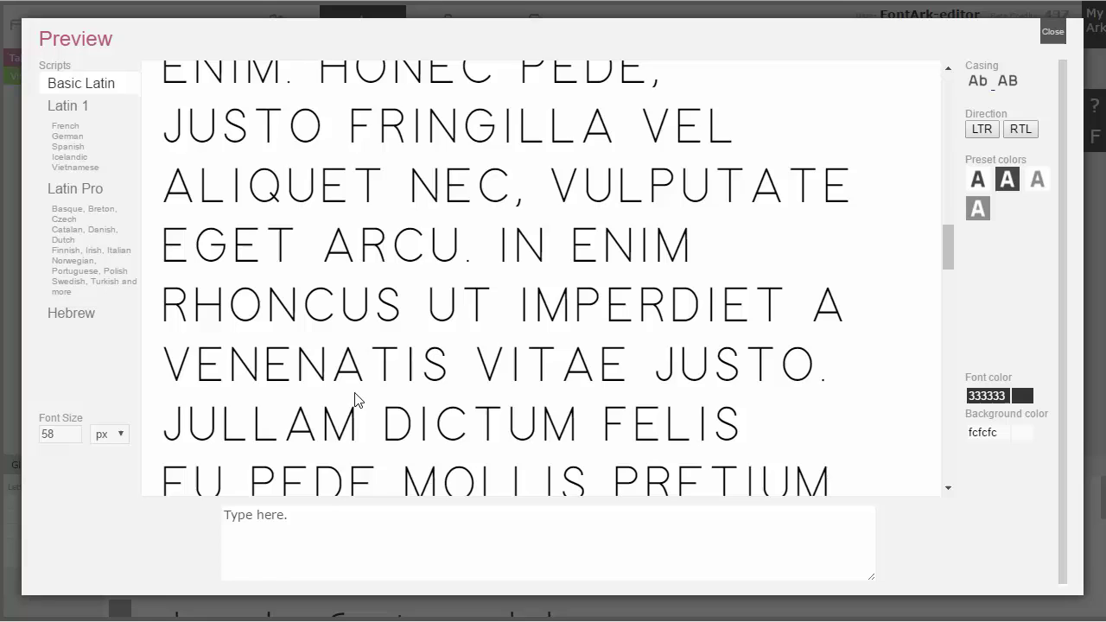
pyautogui.scroll(-2, 357, 400)
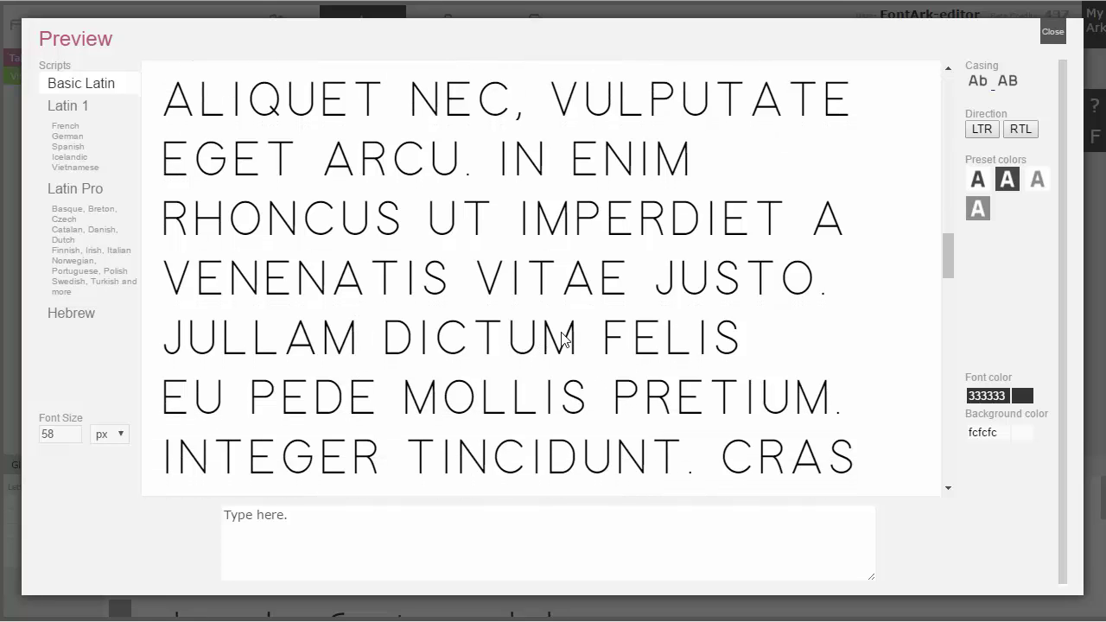
pyautogui.scroll(-4, 666, 307)
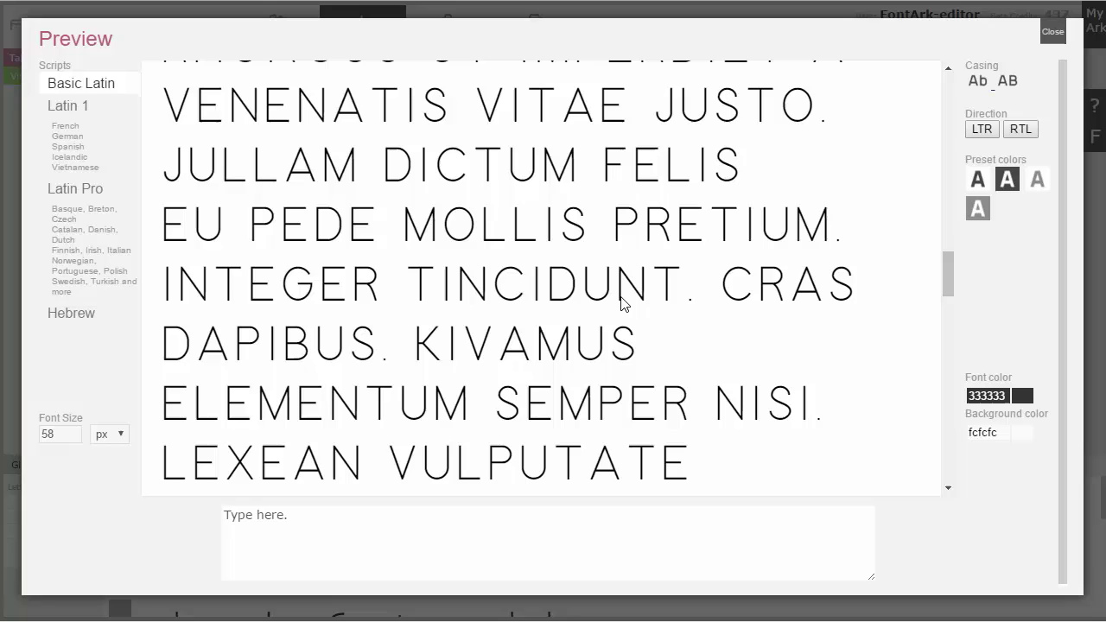
pyautogui.scroll(-4, 457, 378)
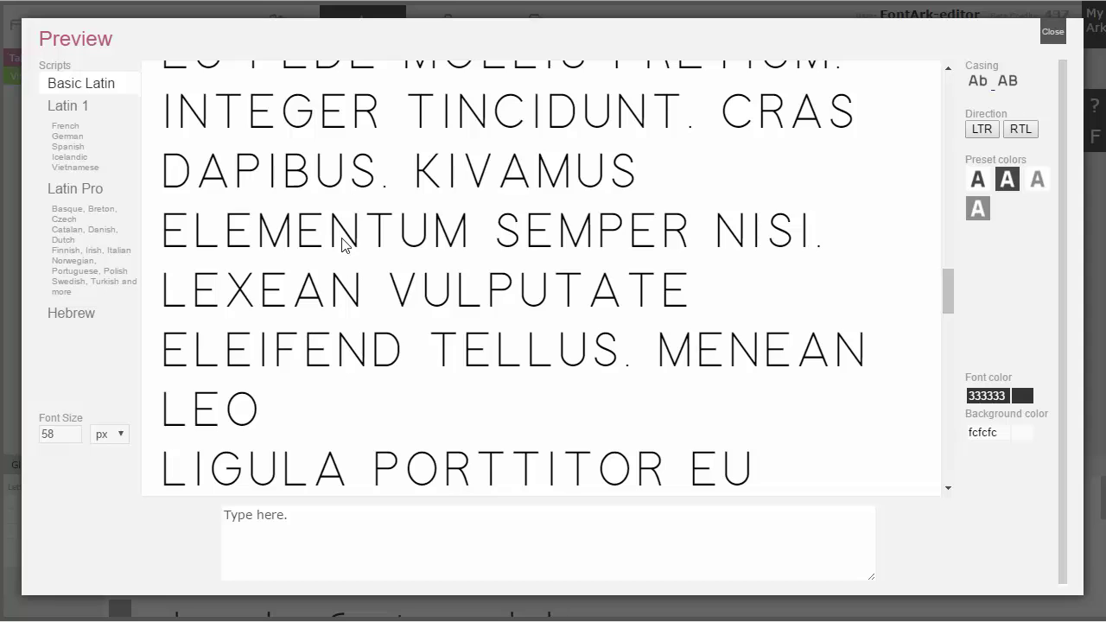
pyautogui.scroll(-8, 505, 308)
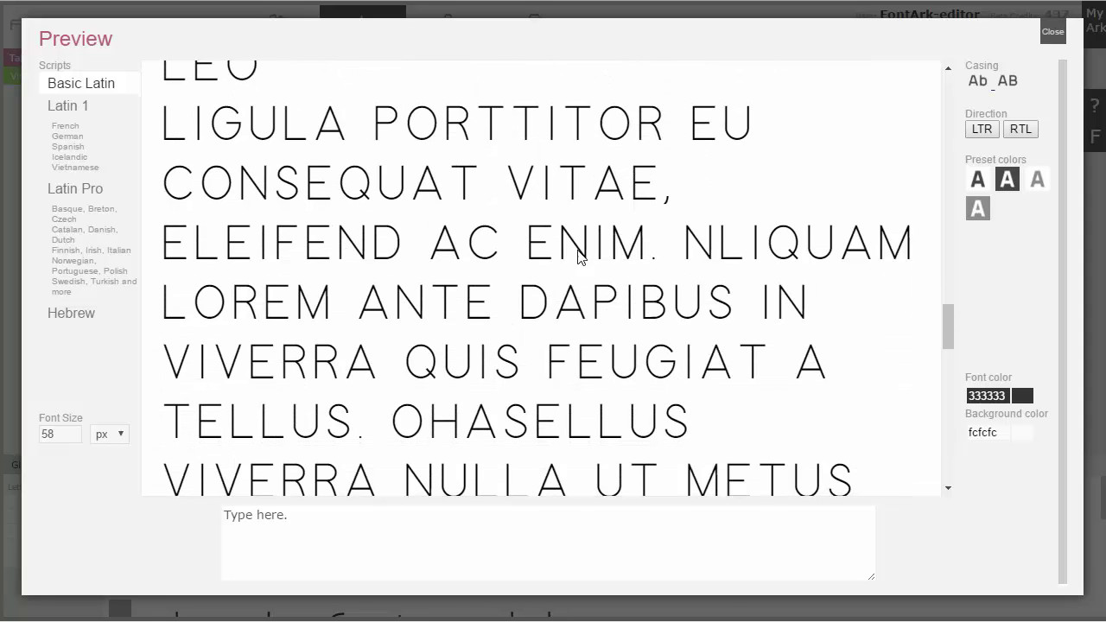
pyautogui.click(1052, 32)
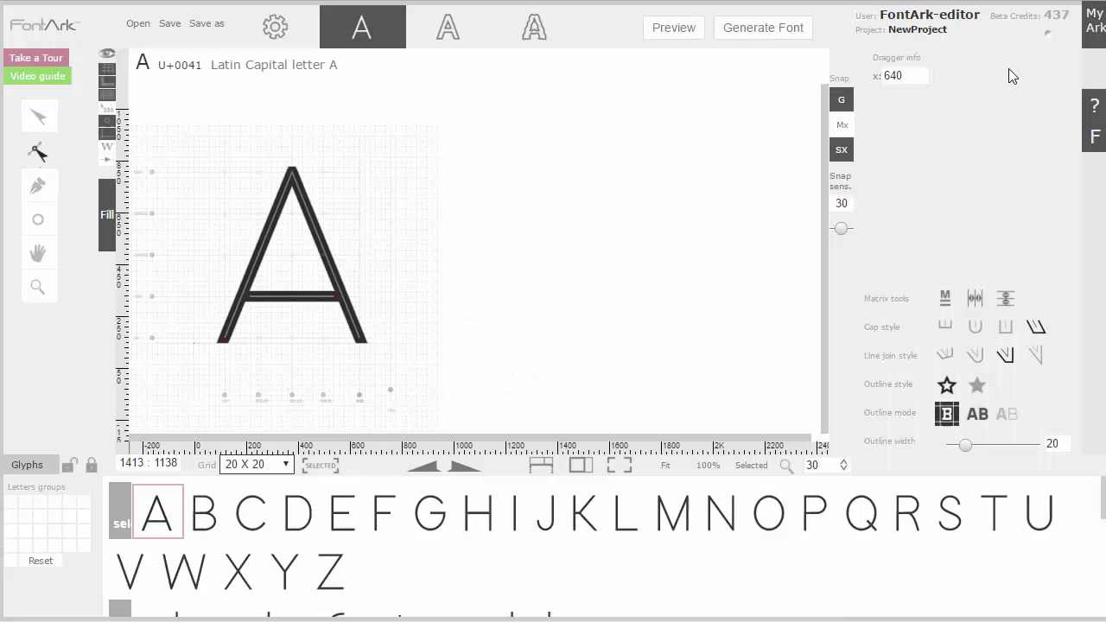
# - Widen the capital J slightly
pyautogui.click(542, 520)
pyautogui.moveTo(297, 395); pyautogui.dragTo(311, 395)
pyautogui.scroll(-3, 420, 573)
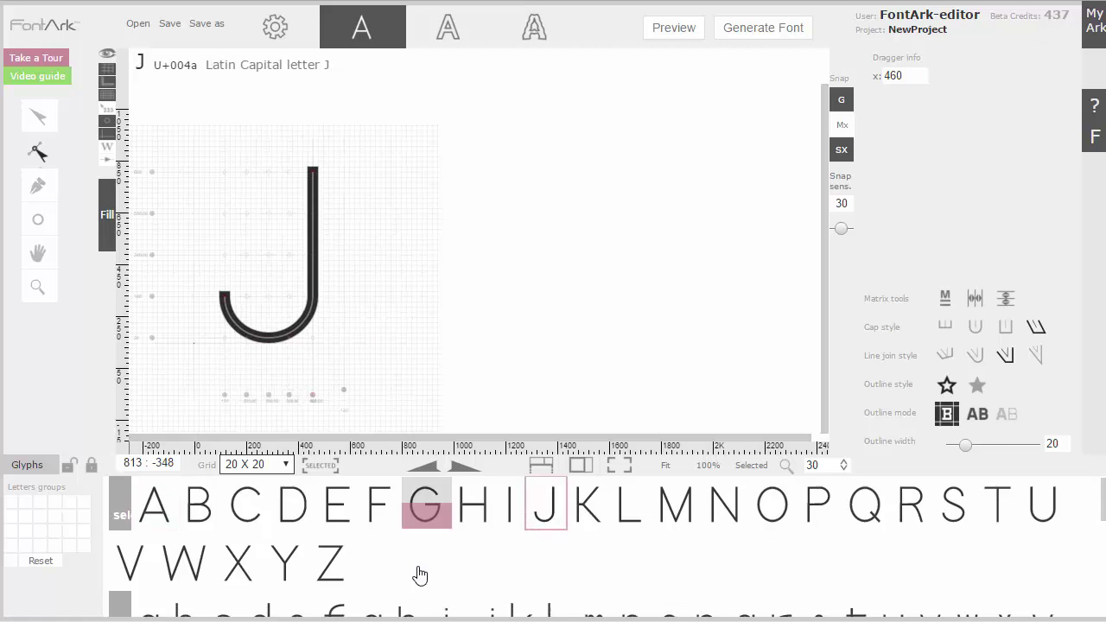
# - Check lowercase f, i, j, m, n, h and r one by one
pyautogui.moveTo(586, 553)
pyautogui.click(337, 544)
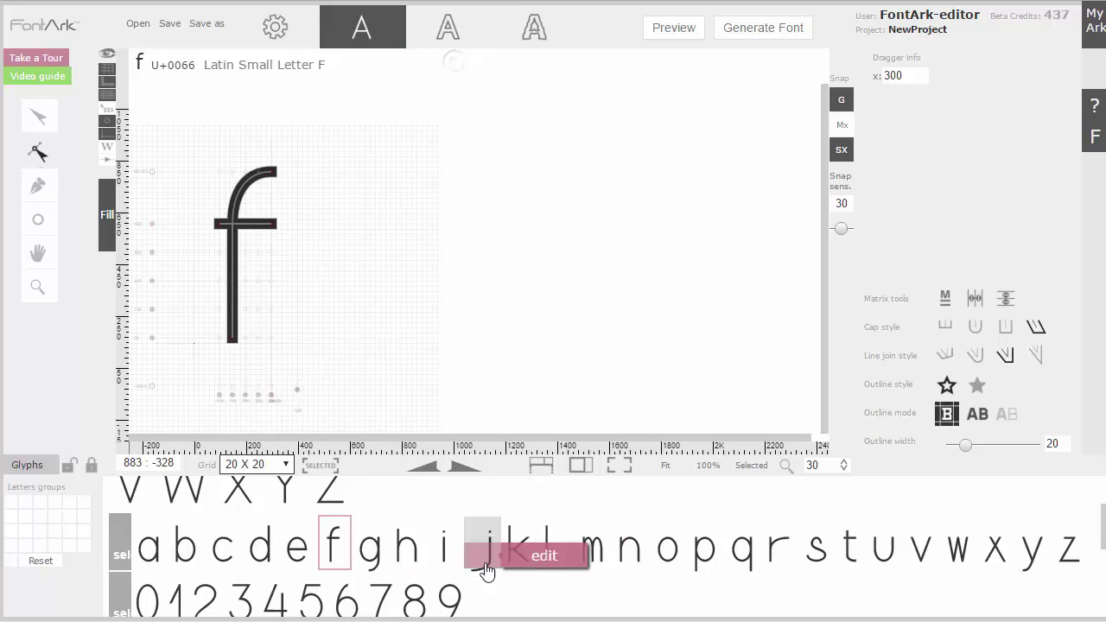
pyautogui.click(442, 544)
pyautogui.click(458, 544)
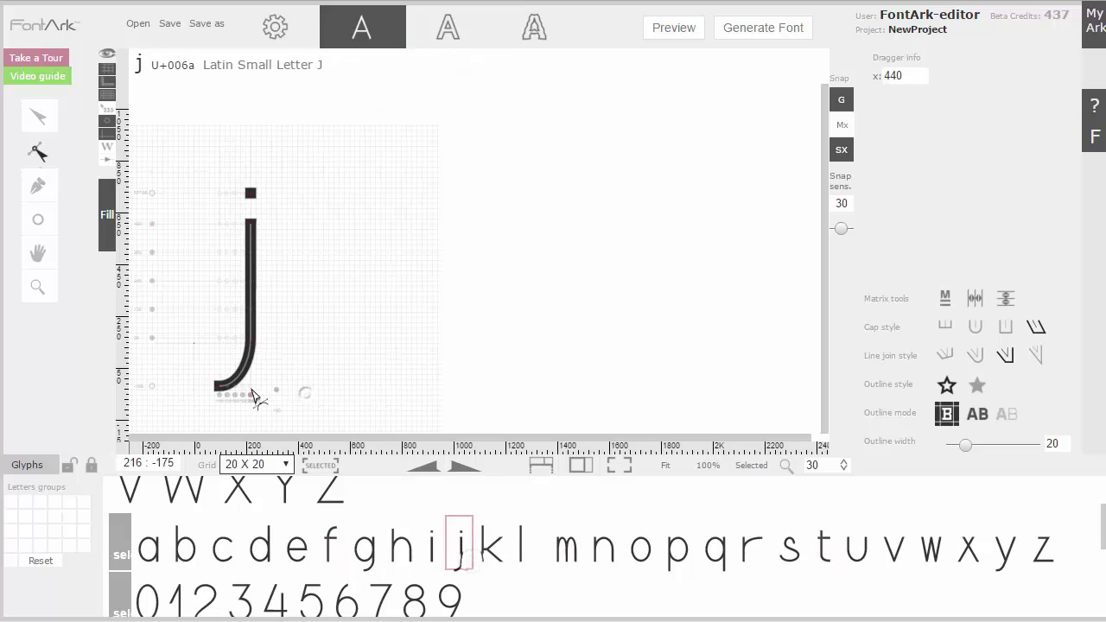
pyautogui.moveTo(497, 544)
pyautogui.click(557, 549)
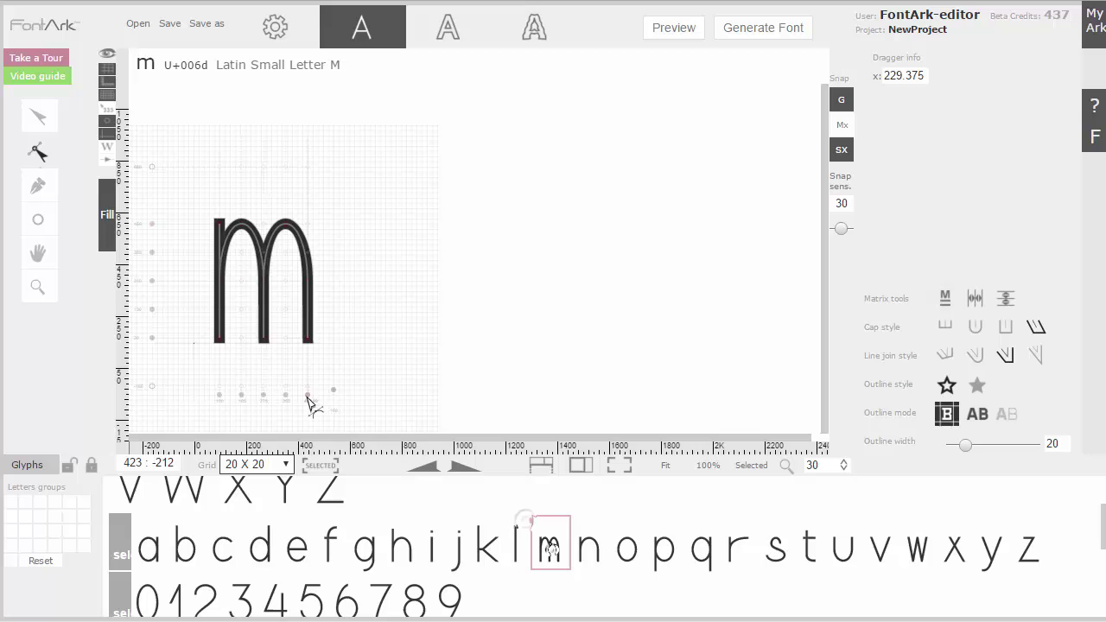
pyautogui.click(600, 549)
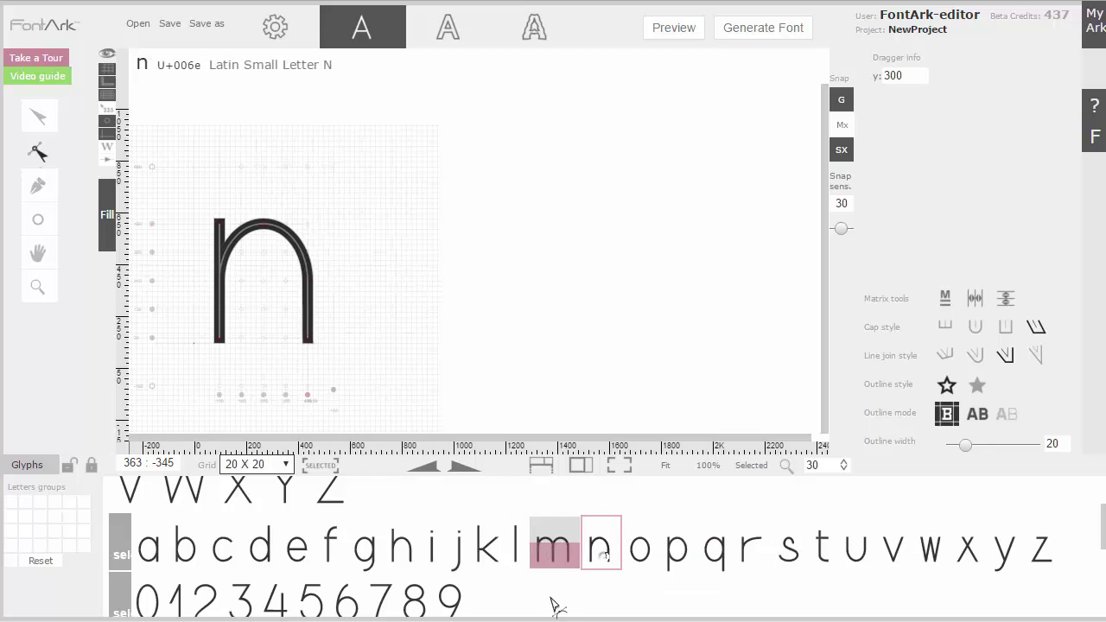
pyautogui.click(404, 531)
pyautogui.click(750, 548)
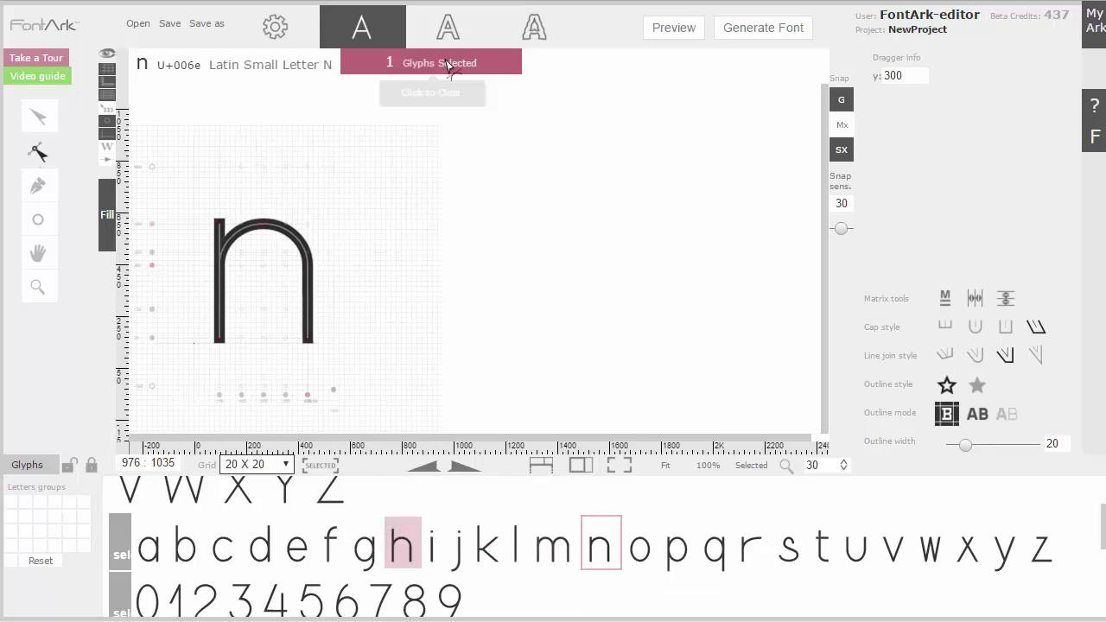
# - Adjust lowercase s's width, then widen w by pushing its legs outward to a 500 column
pyautogui.press('Right')
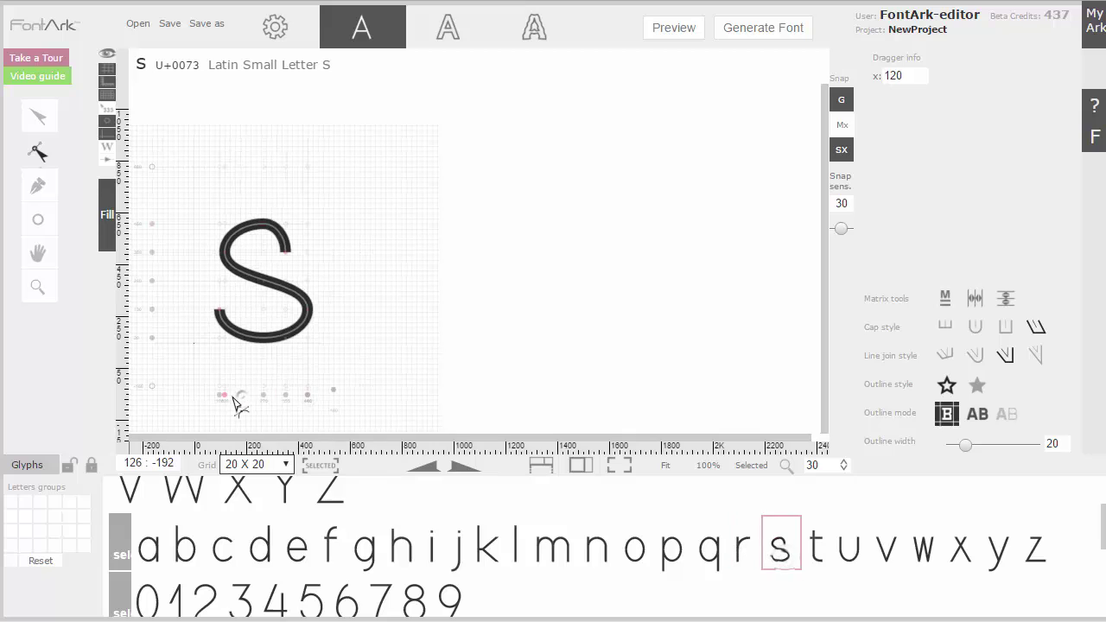
pyautogui.moveTo(304, 399); pyautogui.dragTo(346, 398)
pyautogui.press('Right')
pyautogui.press('Right')
# - Widen lowercase x and spread its top corners wider
pyautogui.press('Right')
pyautogui.press('Right')
pyautogui.moveTo(251, 396); pyautogui.dragTo(240, 396)
pyautogui.moveTo(315, 395); pyautogui.dragTo(345, 398)
pyautogui.click(345, 396)
pyautogui.click(242, 396)
pyautogui.press('Right')
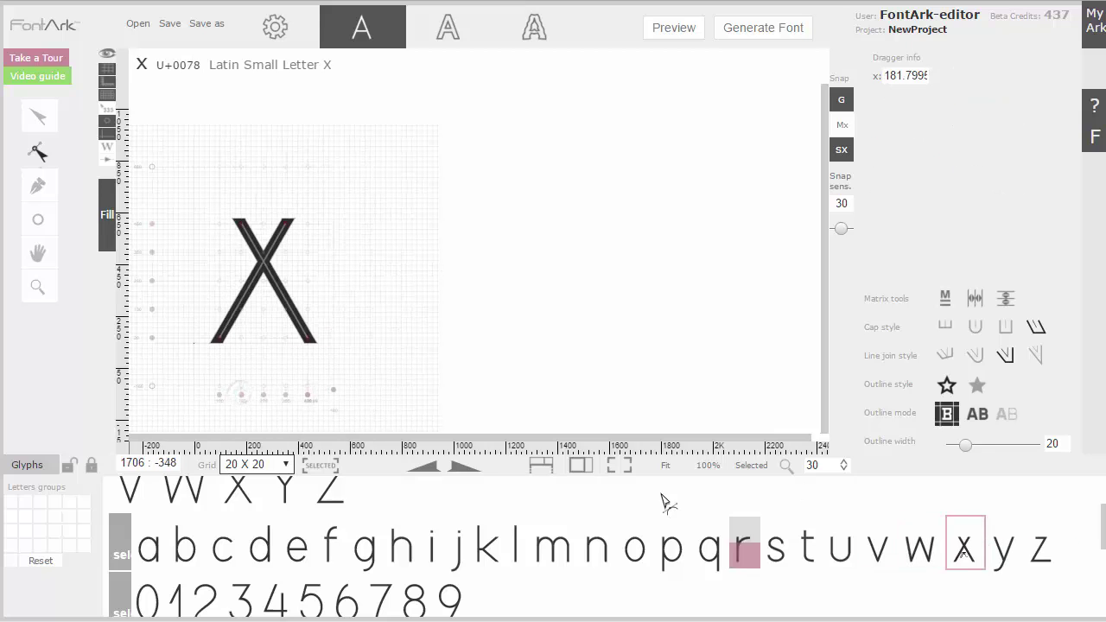
pyautogui.moveTo(234, 398)
pyautogui.mouseDown()
pyautogui.moveTo(223, 398)
pyautogui.moveTo(304, 396)
pyautogui.mouseUp()
pyautogui.click(945, 298)
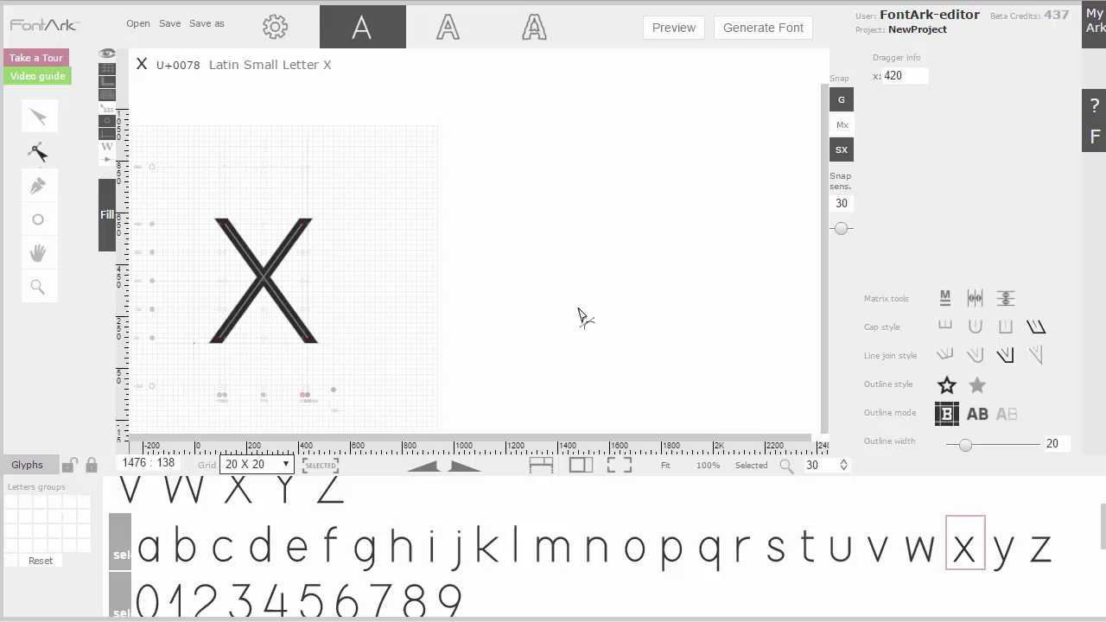
# - Compare lowercase o against n
pyautogui.click(639, 553)
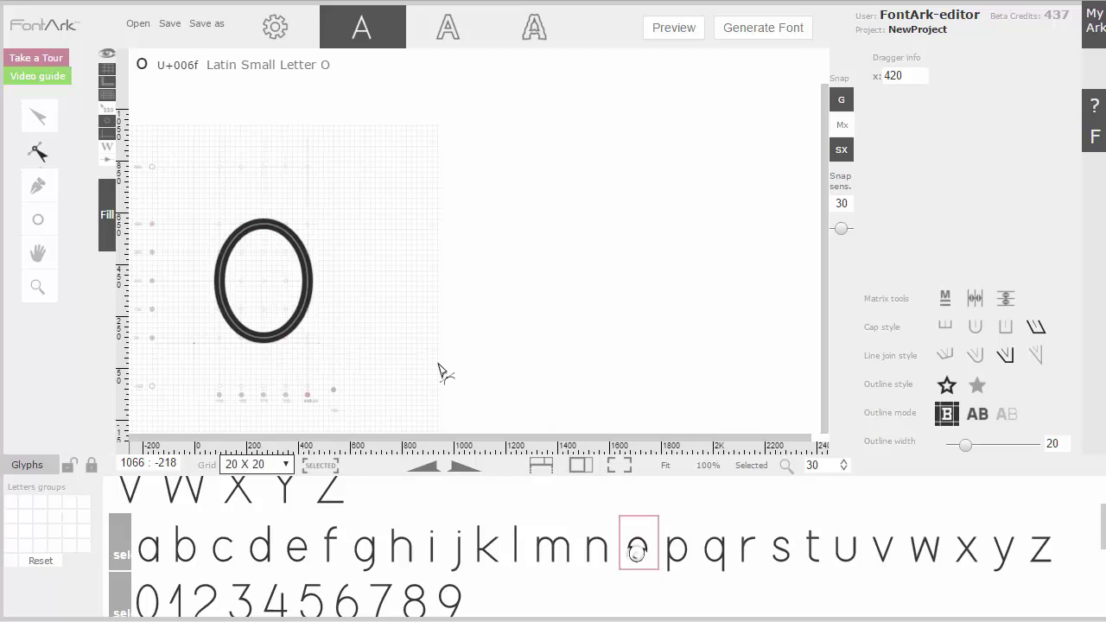
pyautogui.click(605, 557)
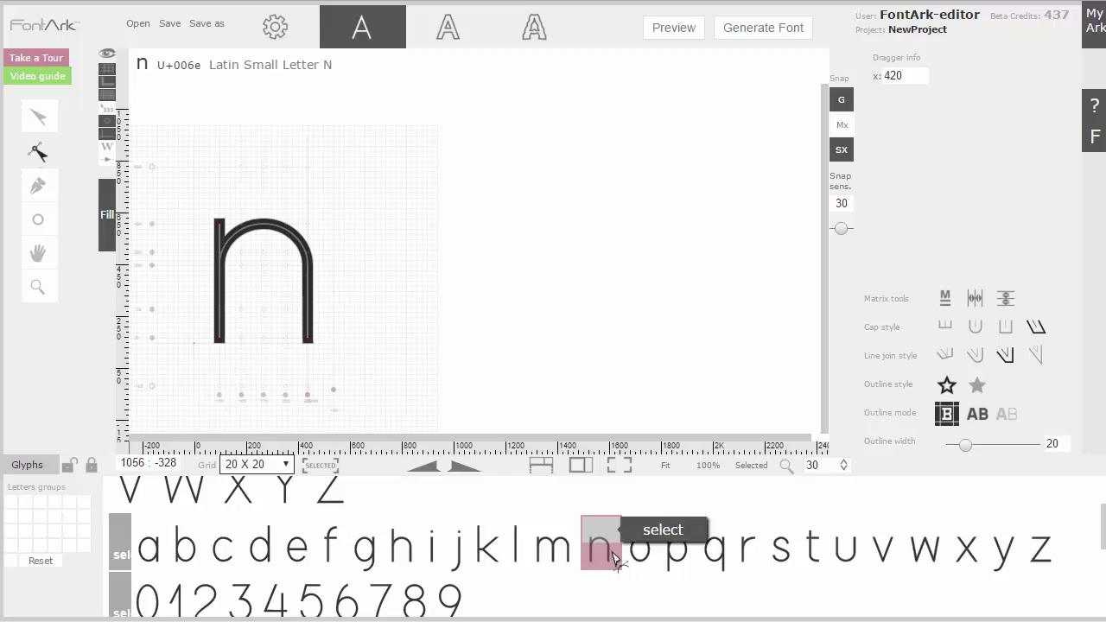
pyautogui.click(642, 570)
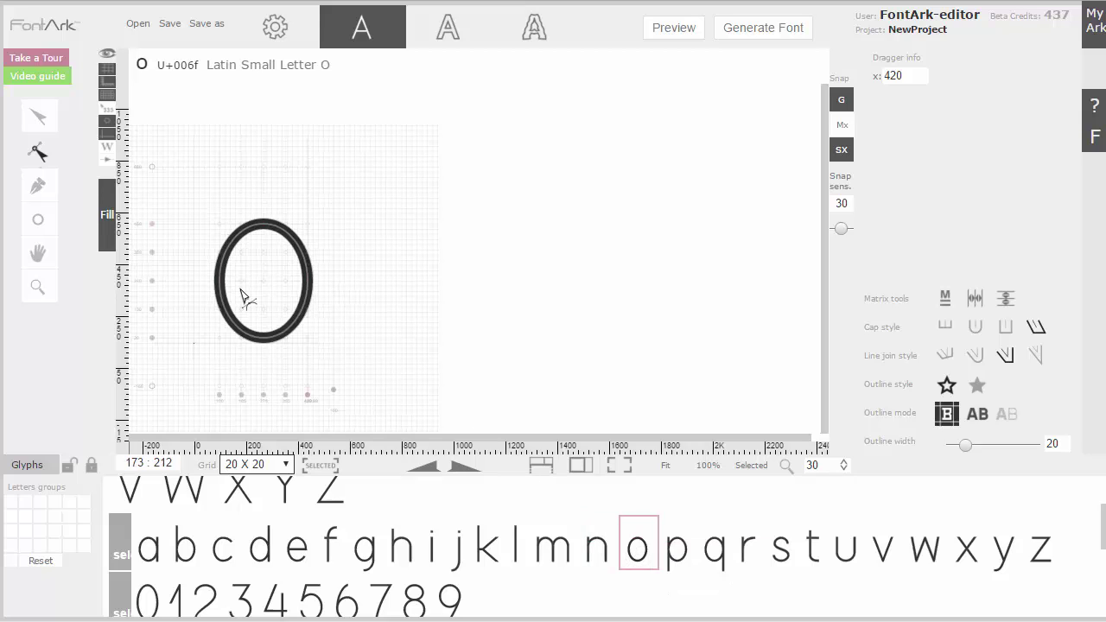
# - Widen o with p, q, g, e, d, c, b and a, moving o's right column from 420 to 500
pyautogui.moveTo(638, 553)
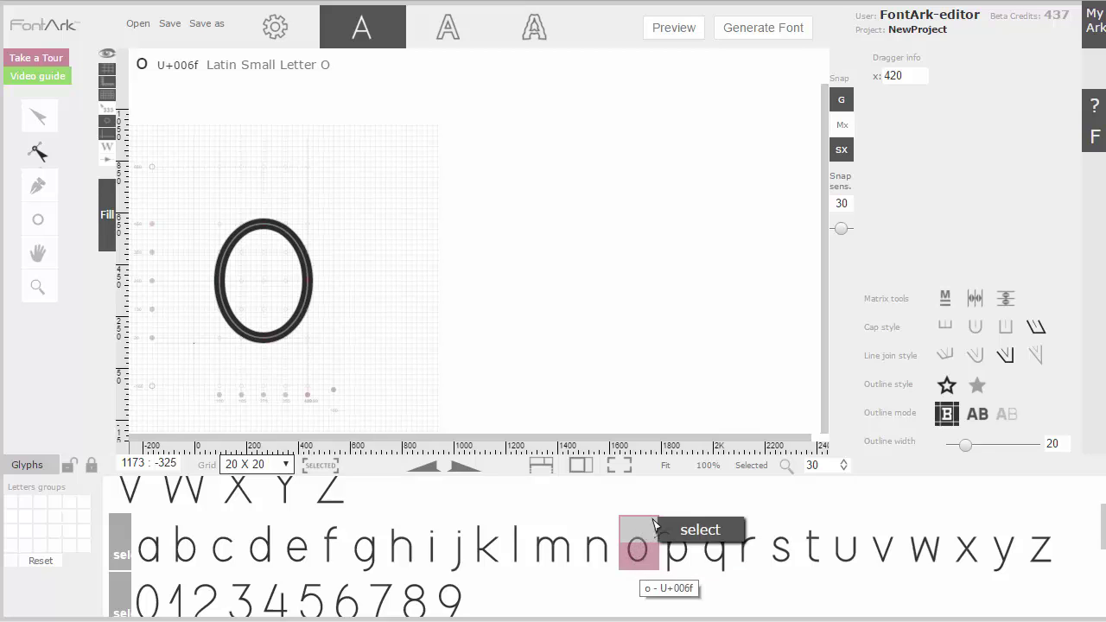
pyautogui.click(676, 540)
pyautogui.click(714, 542)
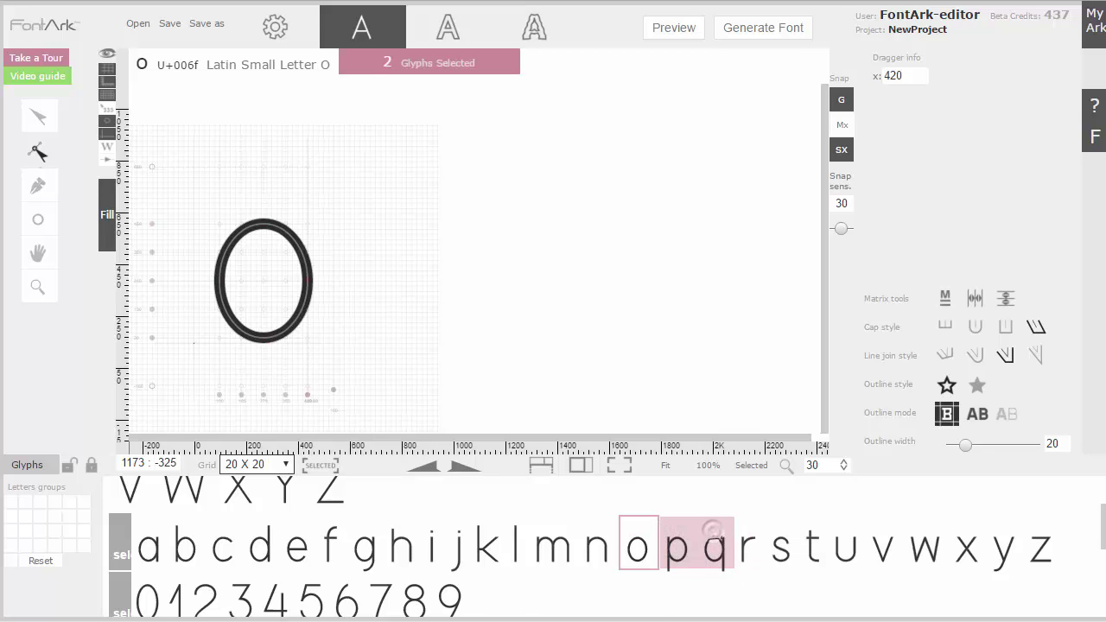
pyautogui.click(367, 540)
pyautogui.moveTo(297, 545)
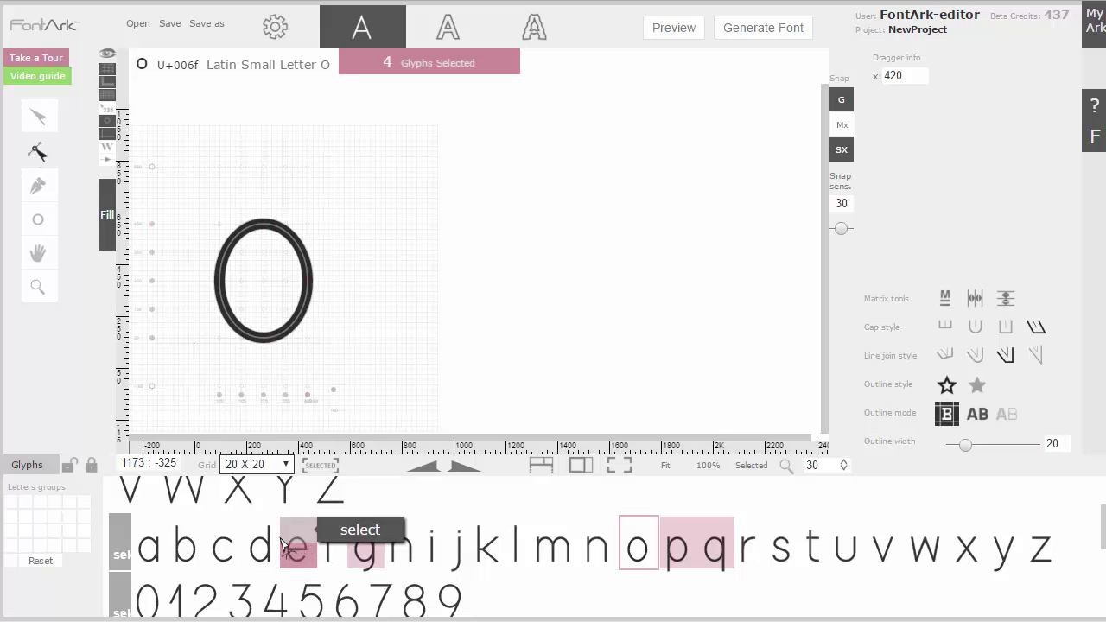
pyautogui.click(260, 544)
pyautogui.click(223, 546)
pyautogui.click(184, 546)
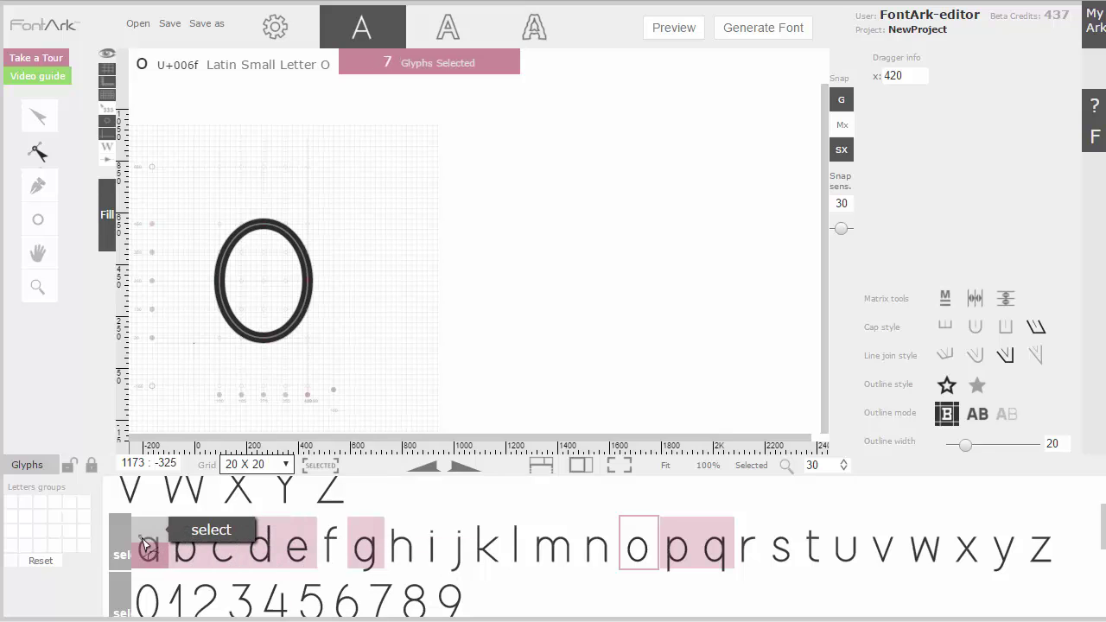
pyautogui.click(147, 545)
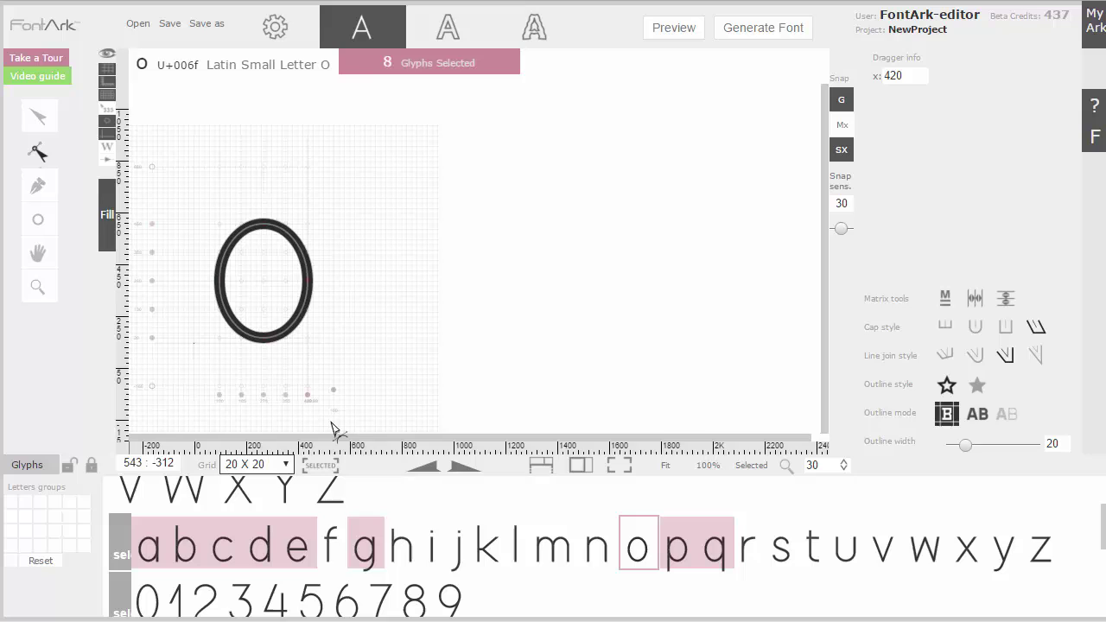
pyautogui.moveTo(316, 404)
pyautogui.mouseDown()
pyautogui.moveTo(329, 399)
pyautogui.moveTo(336, 411)
pyautogui.moveTo(326, 398)
pyautogui.mouseUp()
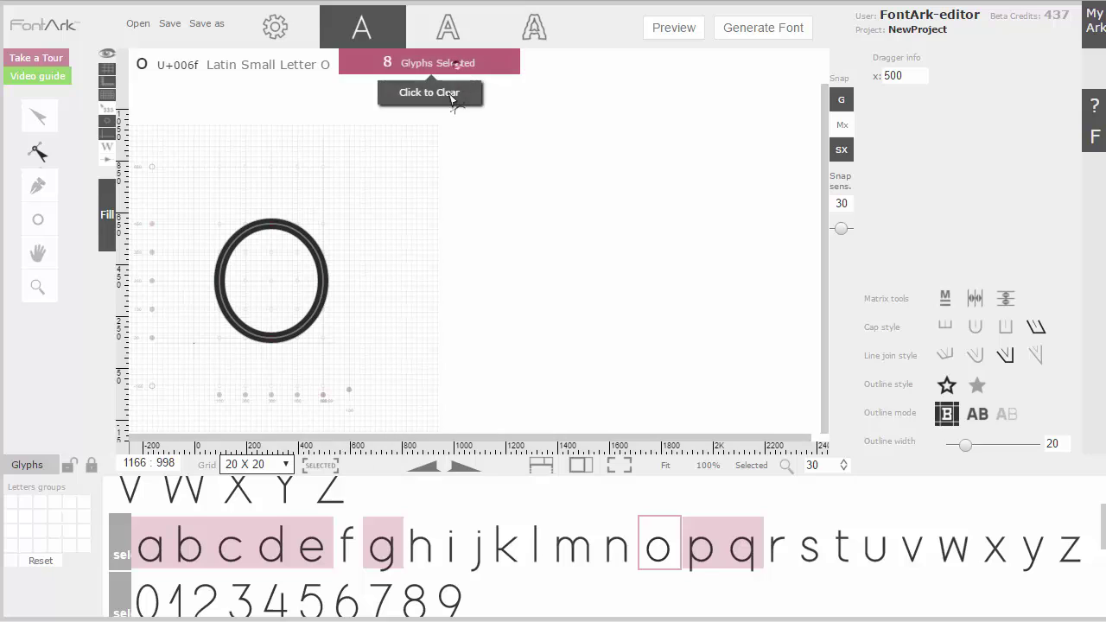
# - Clear the selection and inspect lowercase c's width points, comparing it with e
pyautogui.click(451, 95)
pyautogui.click(232, 544)
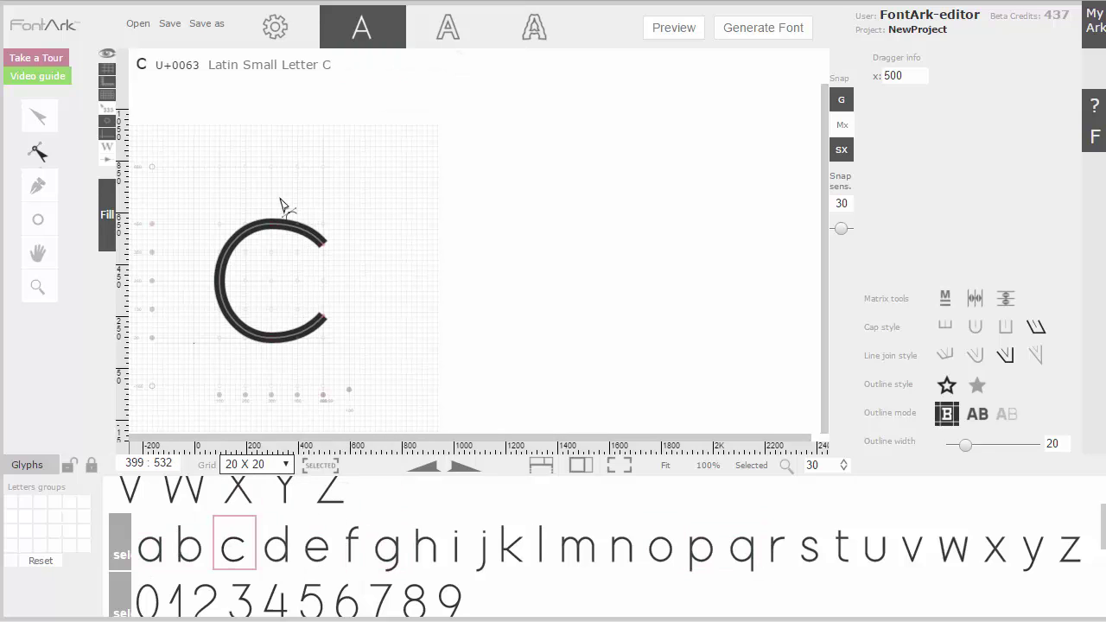
pyautogui.click(271, 393)
pyautogui.click(273, 397)
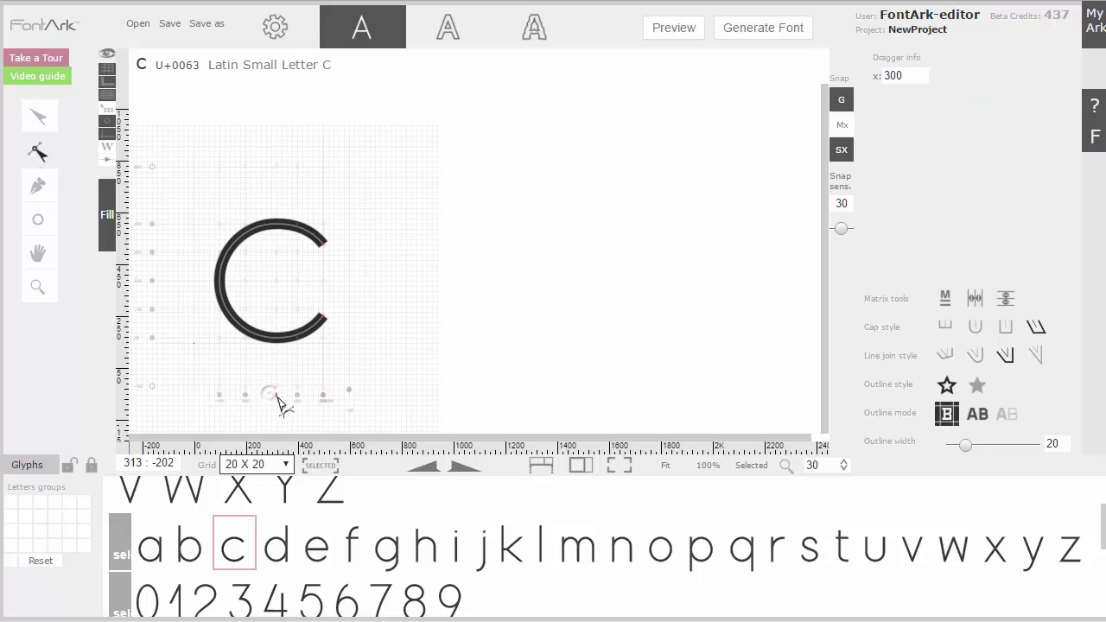
pyautogui.click(317, 553)
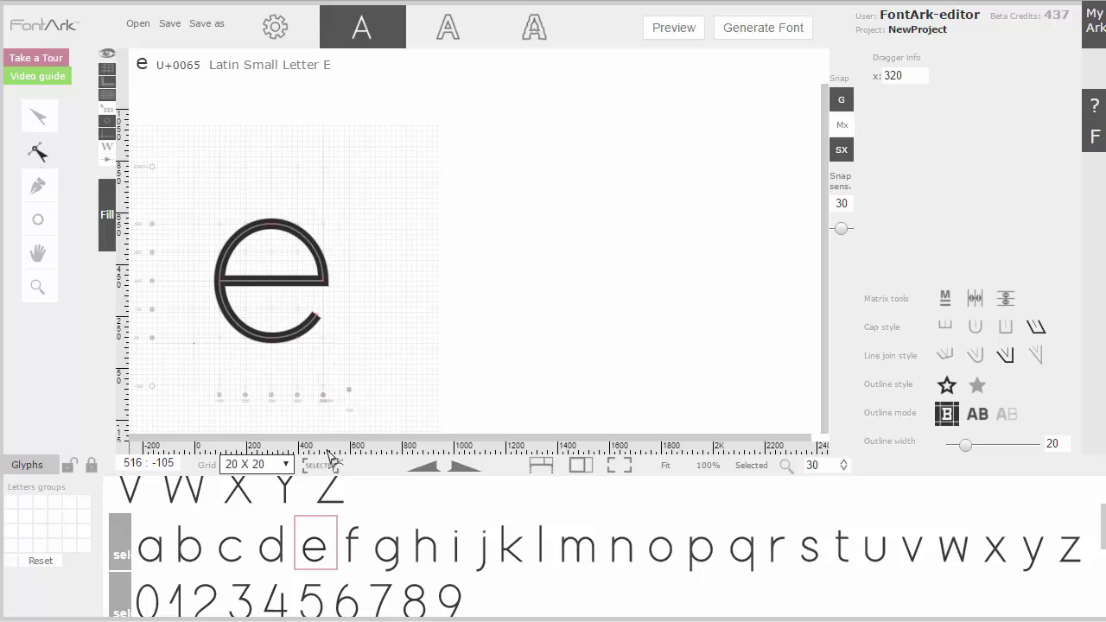
pyautogui.click(233, 547)
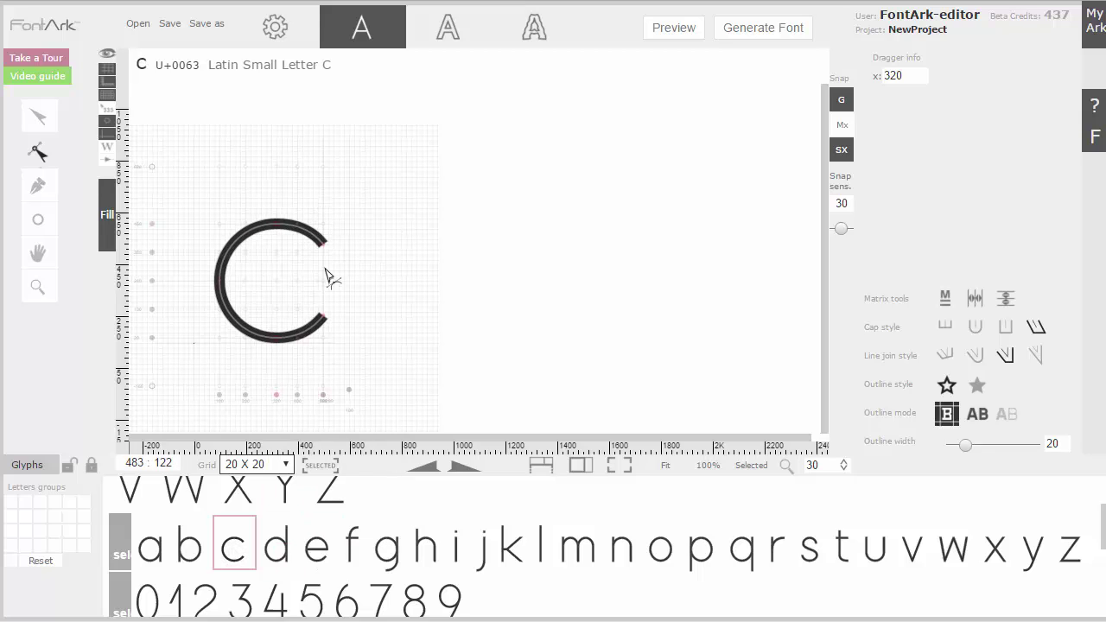
# - Narrow lowercase c to a 469.375 right column and load the font preview
pyautogui.click(320, 394)
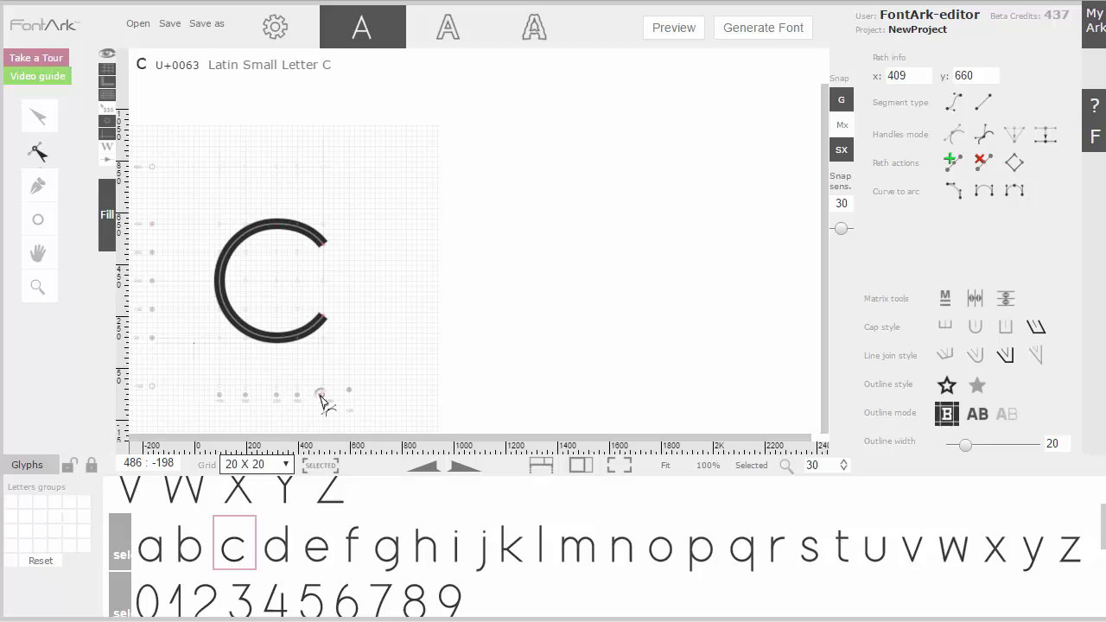
pyautogui.moveTo(323, 398); pyautogui.dragTo(318, 399)
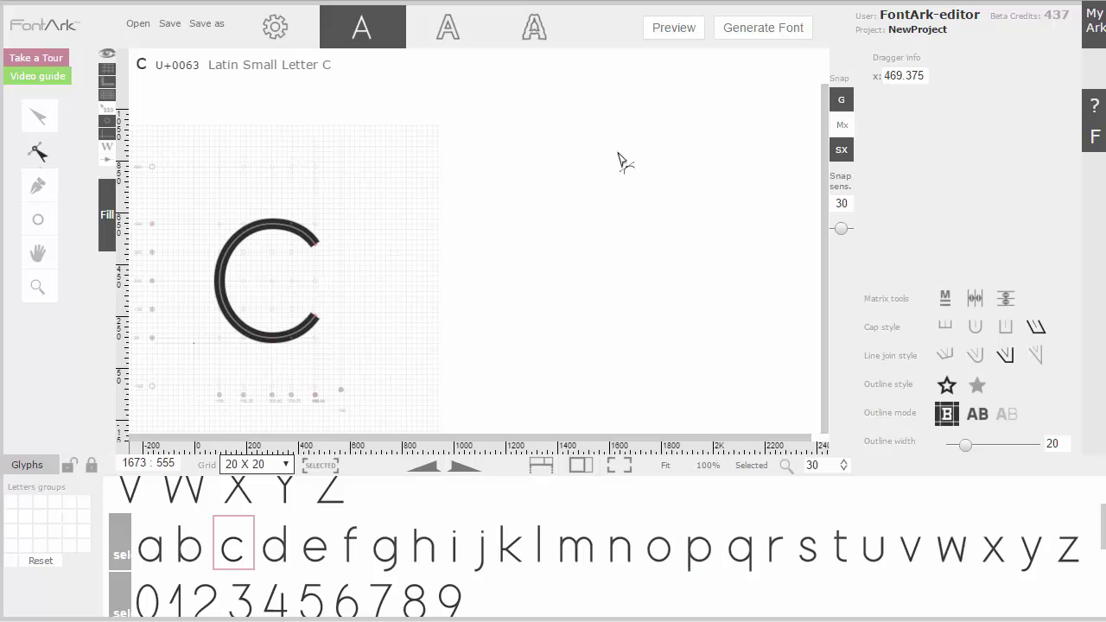
pyautogui.click(683, 29)
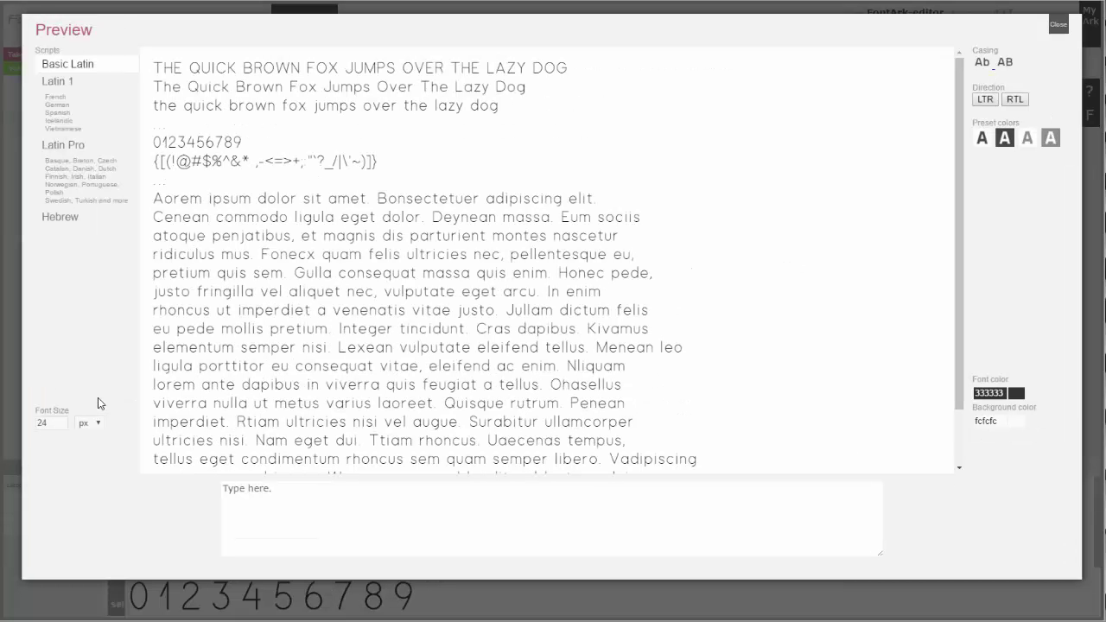
# - Enlarge the preview sample text to 78 px and scroll through the pangrams and lorem ipsum
pyautogui.click(62, 420)
pyautogui.moveTo(62, 420); pyautogui.dragTo(62, 421)
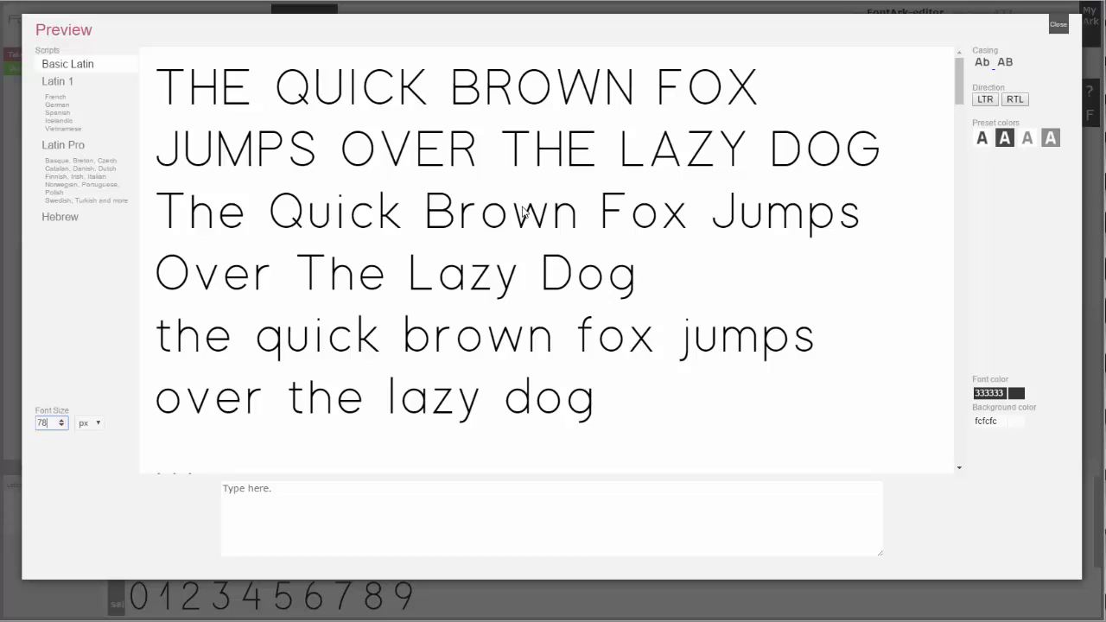
pyautogui.scroll(-6, 585, 252)
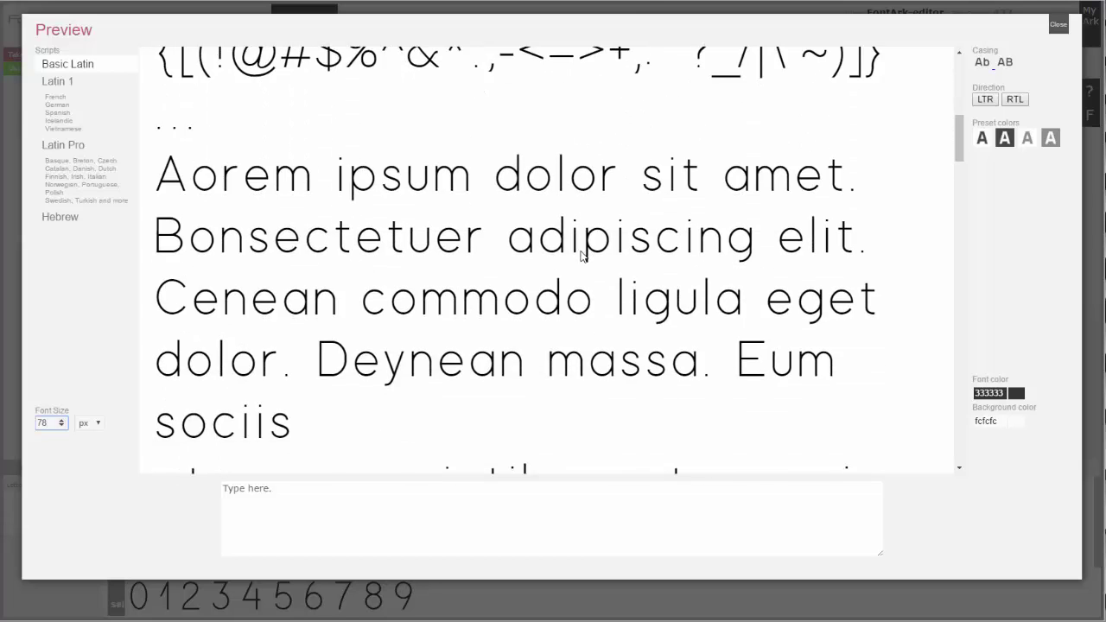
pyautogui.scroll(-2, 581, 254)
pyautogui.scroll(-4, 527, 308)
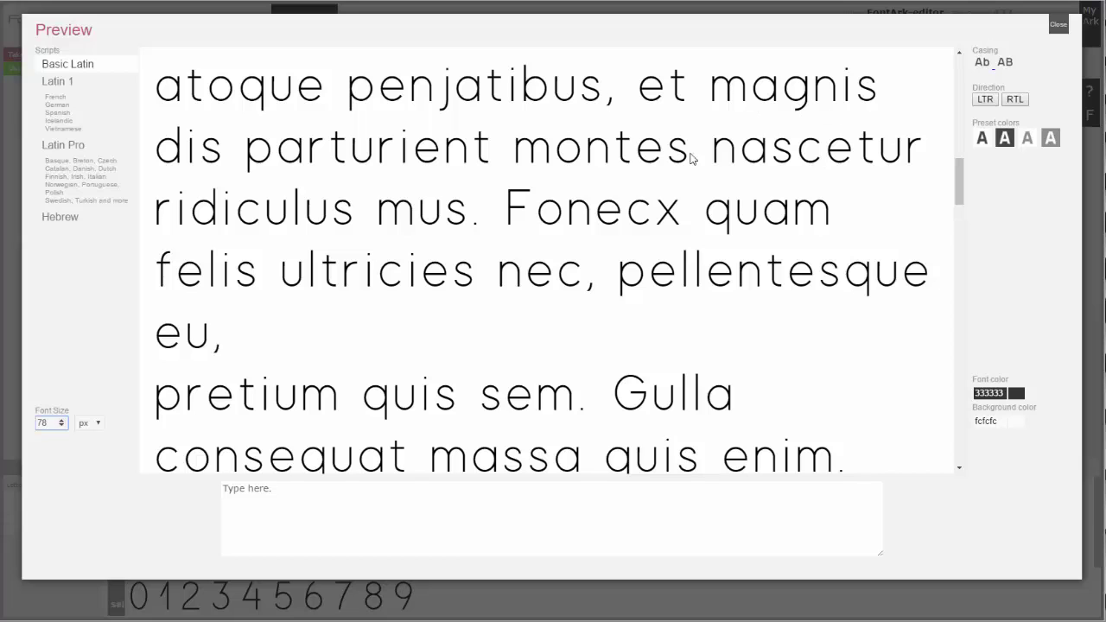
pyautogui.scroll(-5, 576, 380)
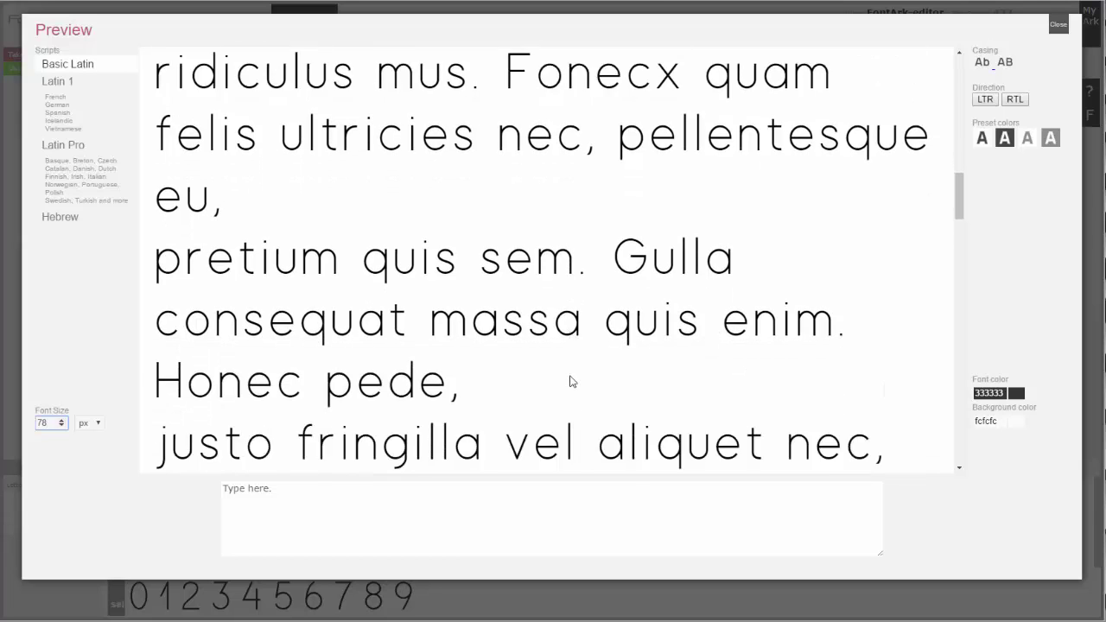